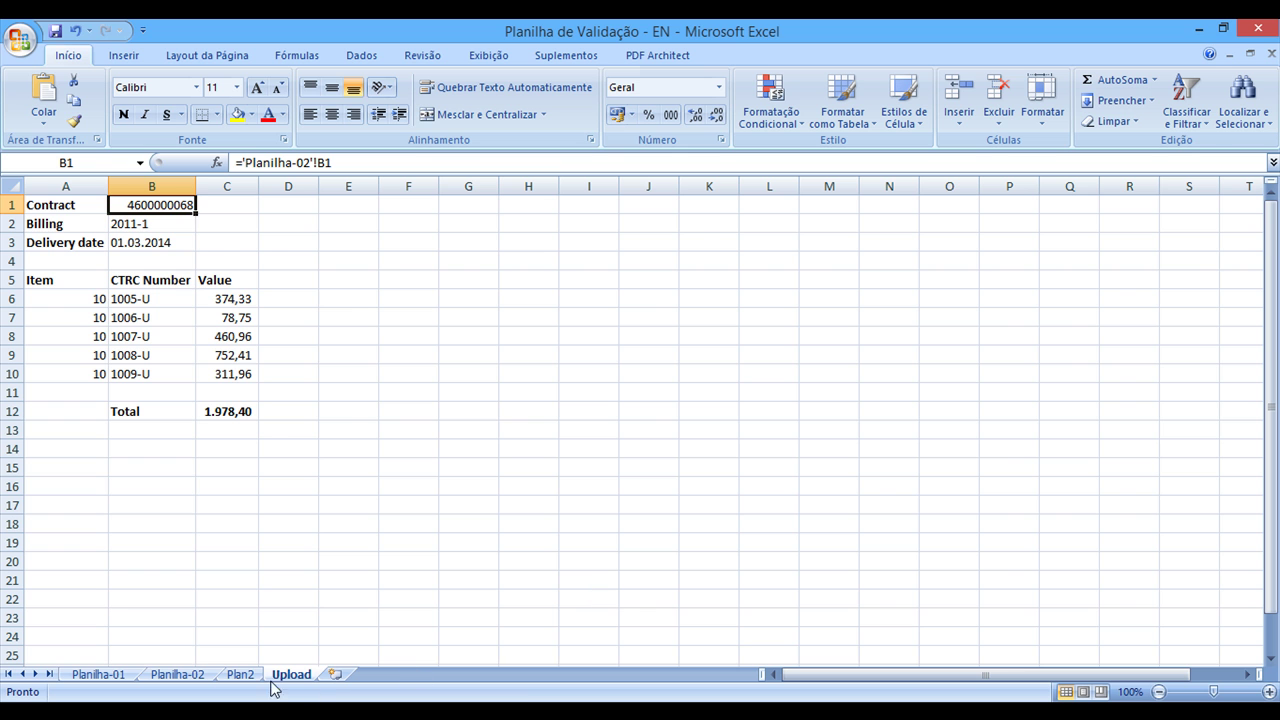
Step: On Planilha-02, select both contract invoice blocks and the first contract's block A1:L8 to check totals
click(195, 674)
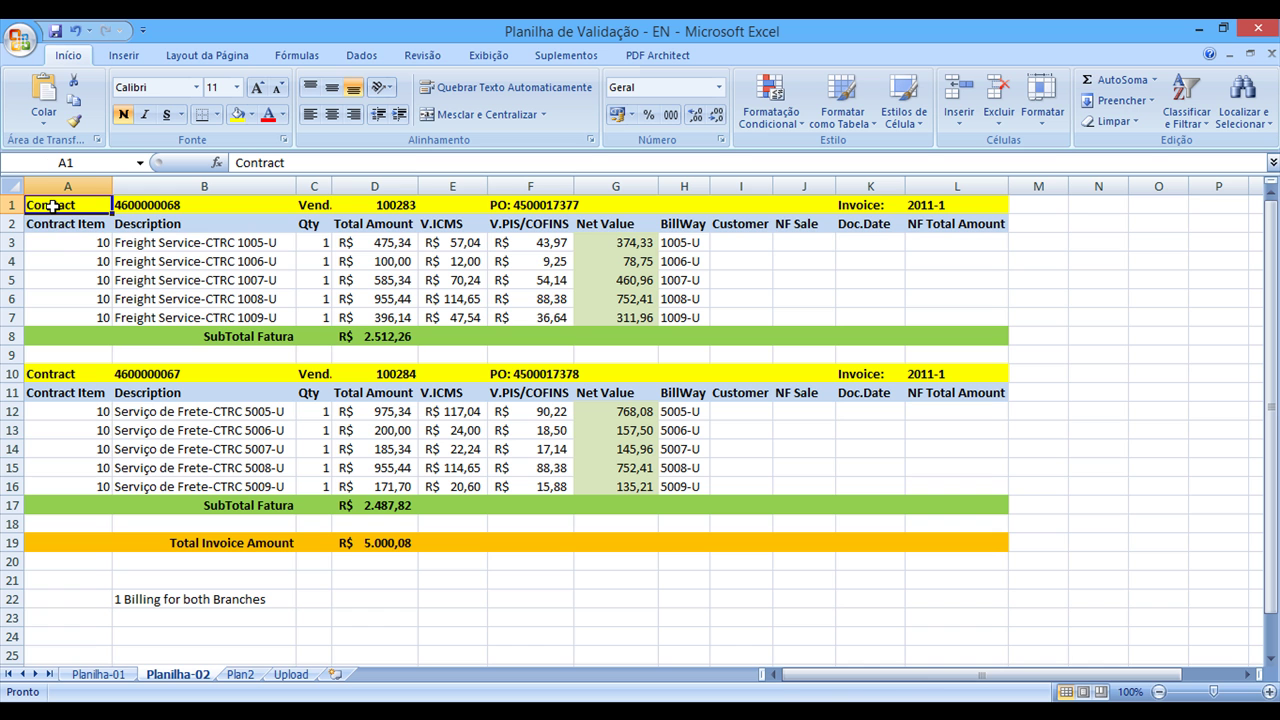
drag(52, 205, 937, 543)
click(620, 355)
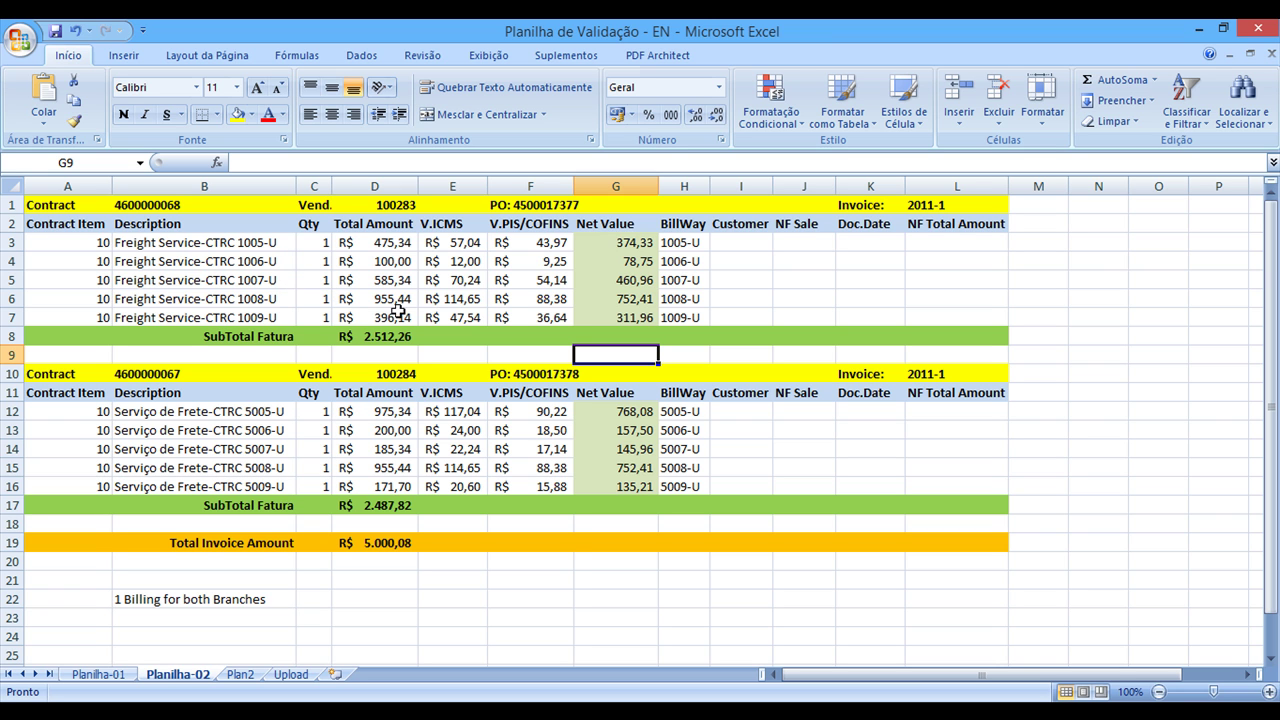
drag(50, 205, 960, 334)
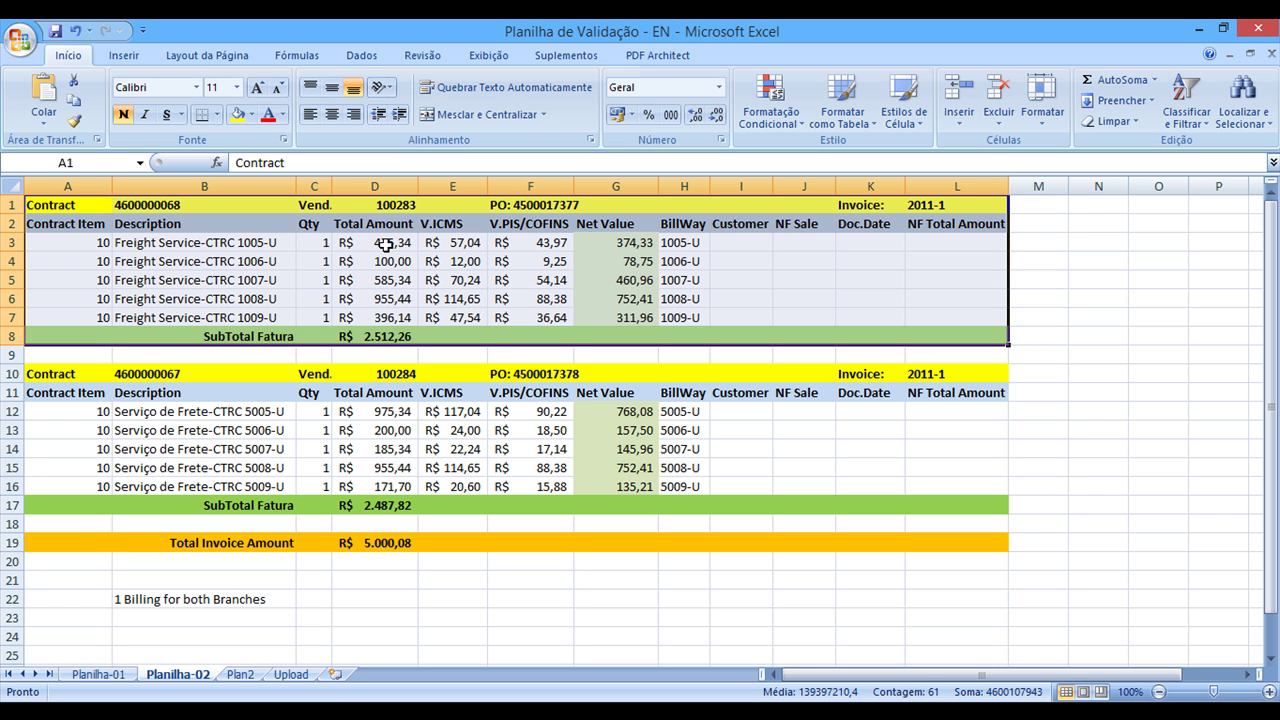
click(362, 313)
click(70, 211)
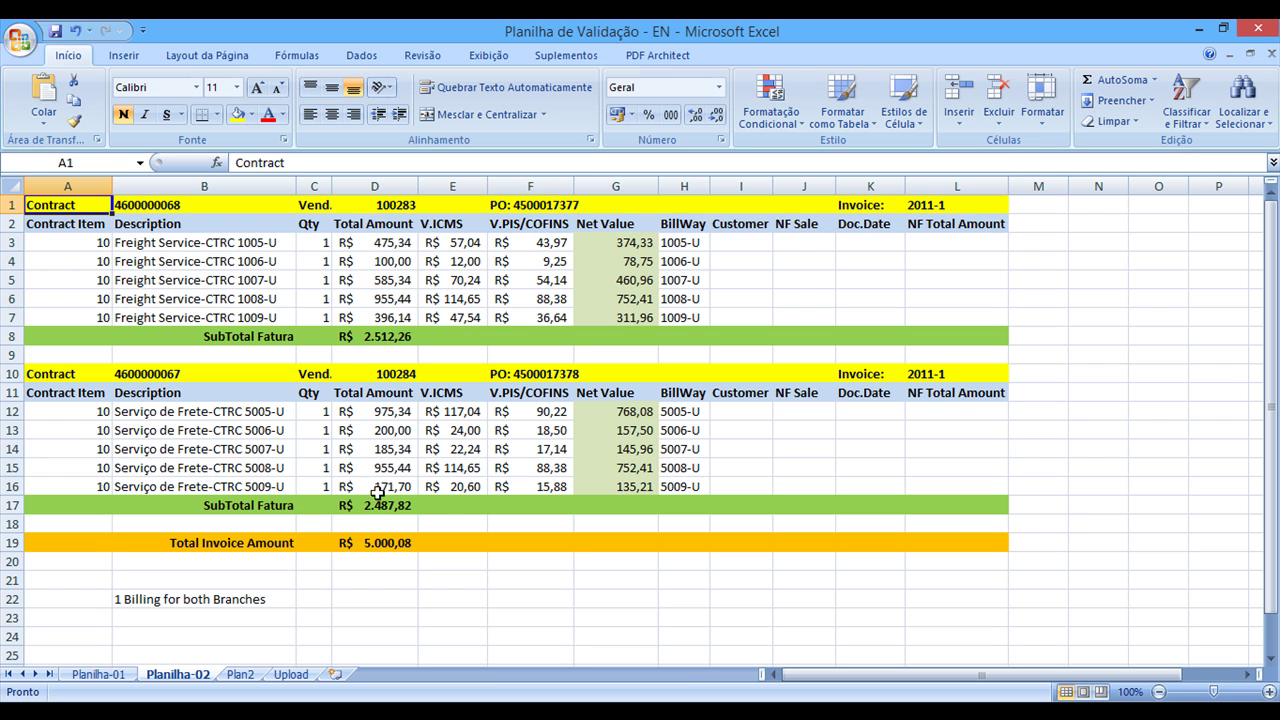
Step: Select and review the Upload sheet's summary table A1:C12
click(292, 676)
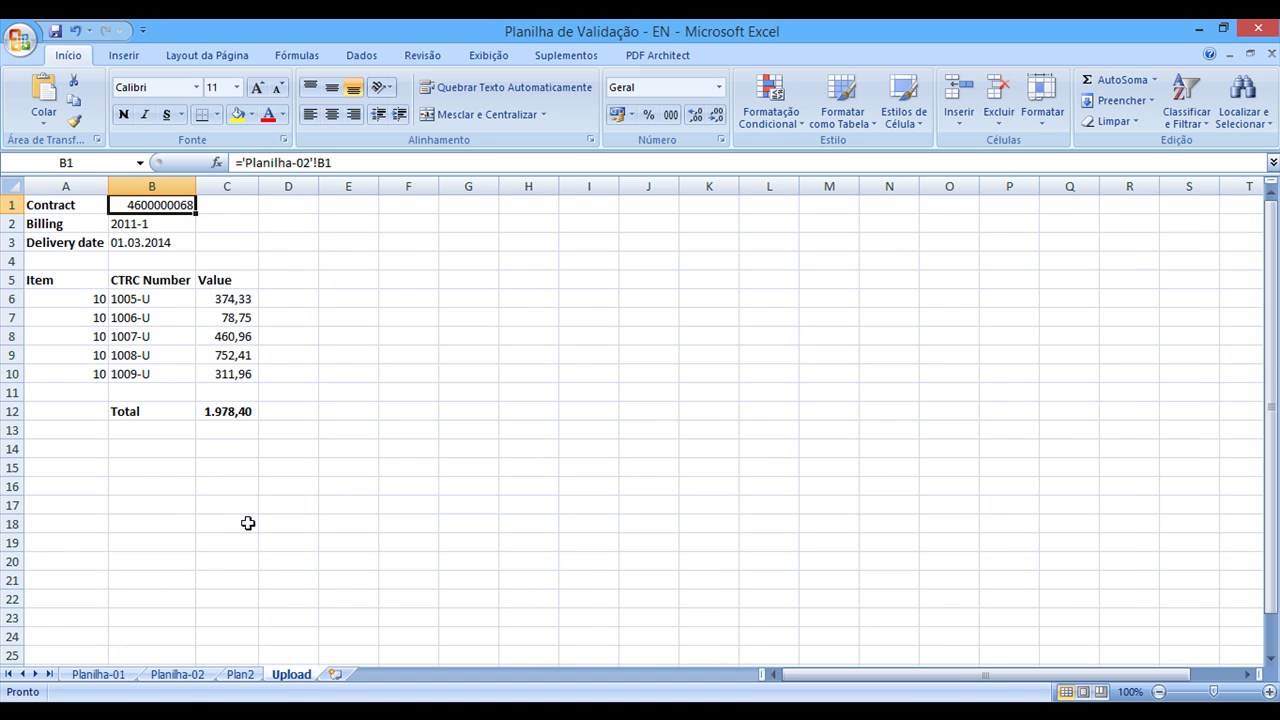
click(182, 675)
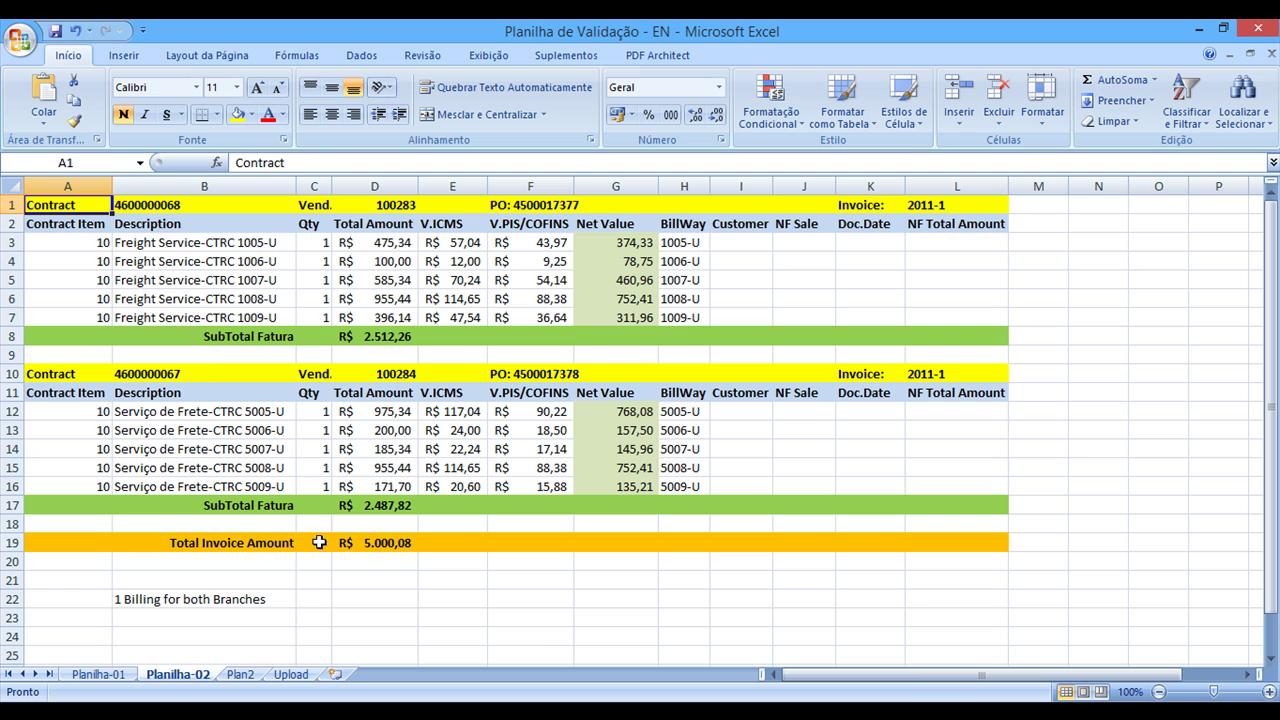
click(291, 675)
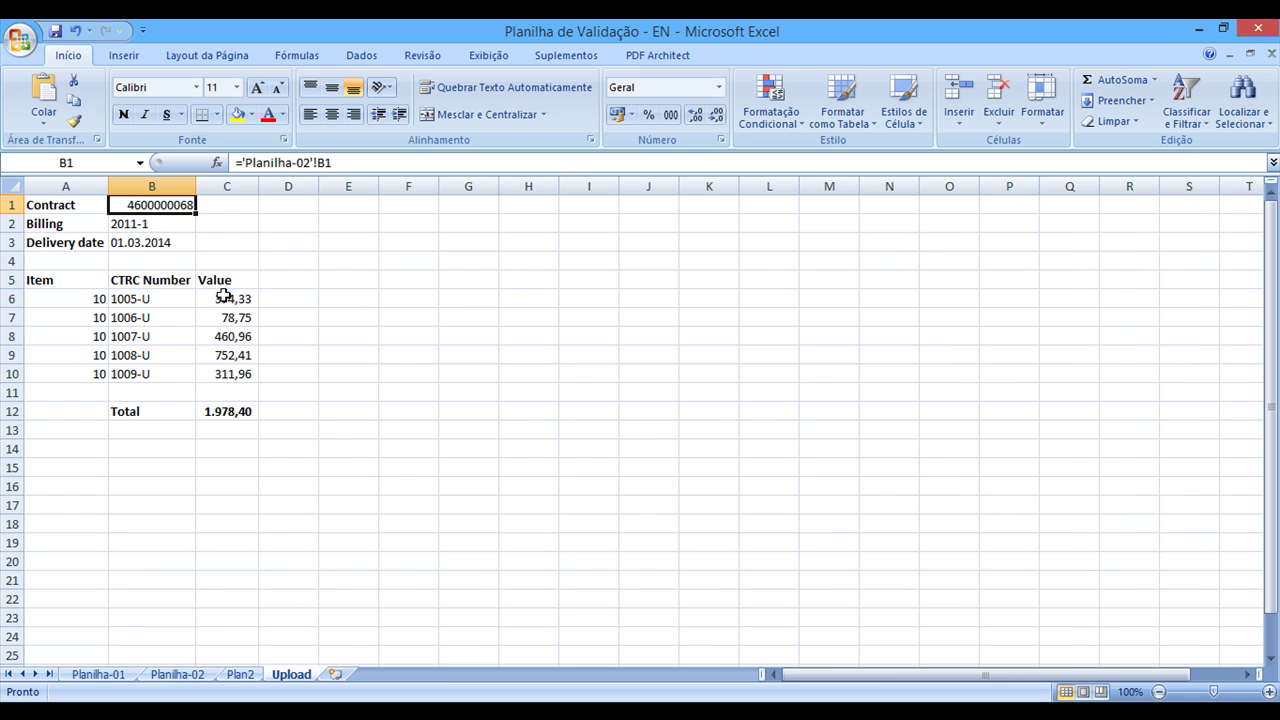
drag(49, 201, 222, 410)
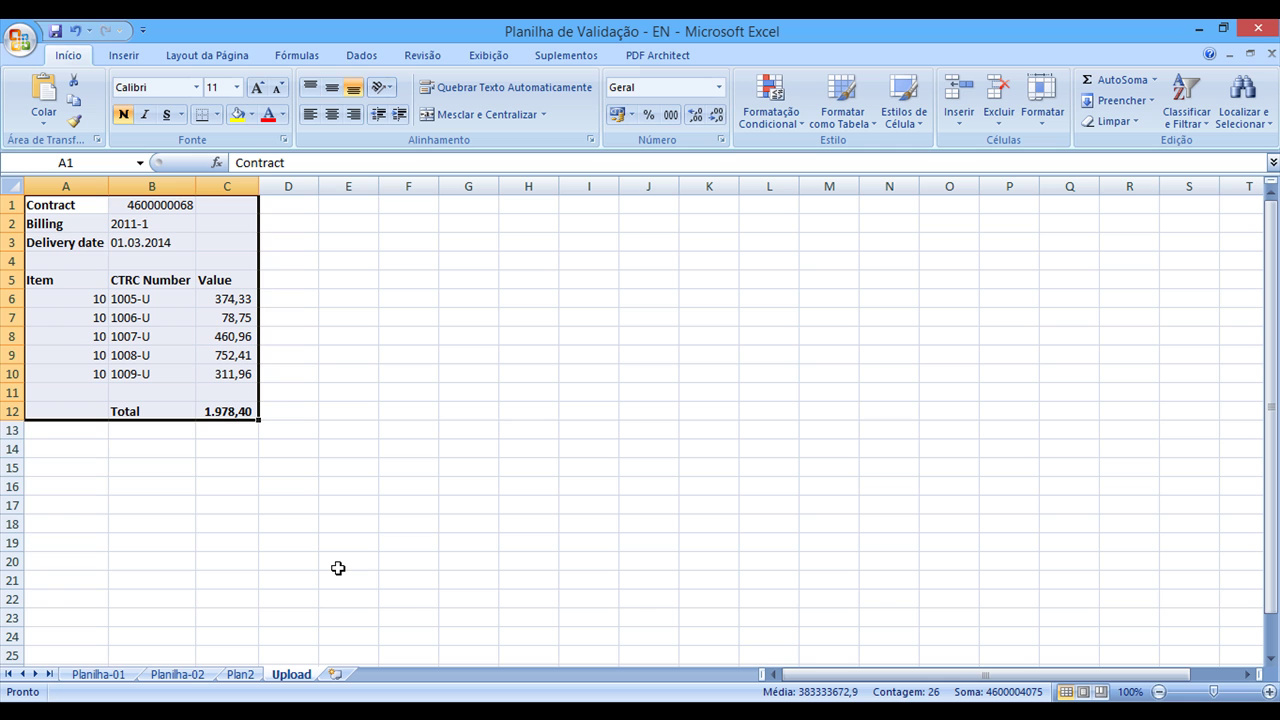
click(346, 463)
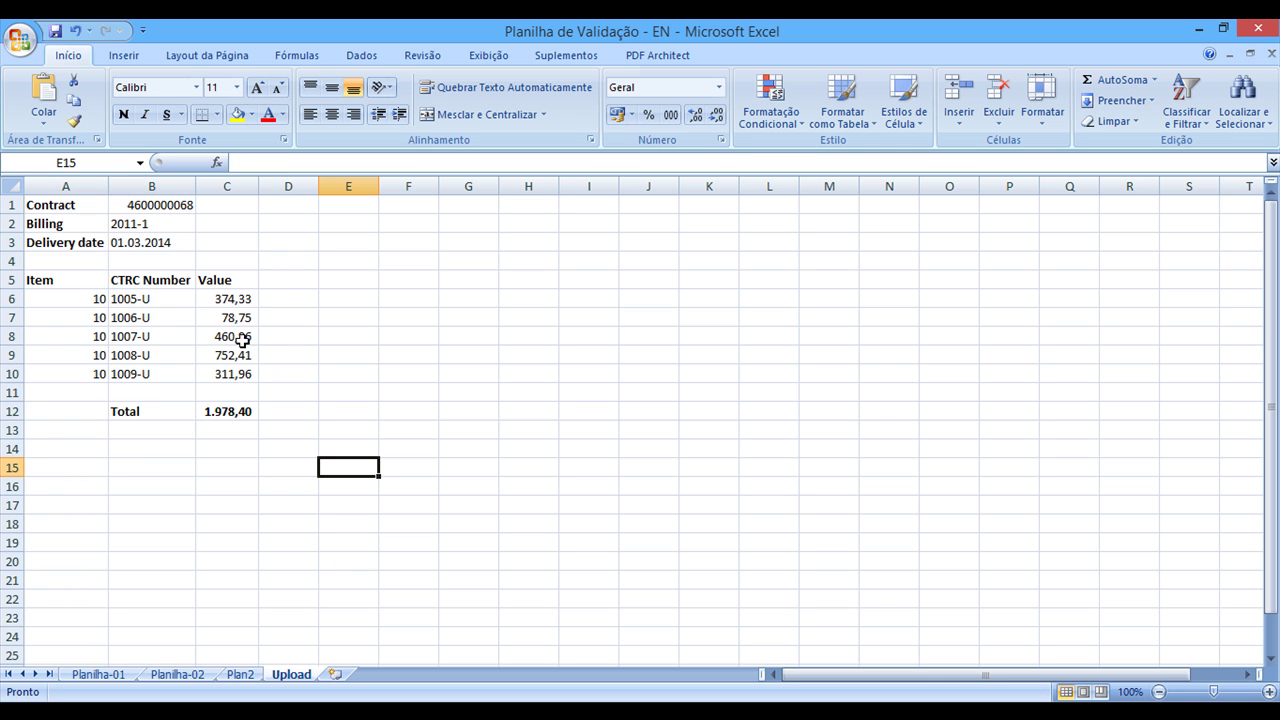
Step: Check the Upload cells B1, B4, B9 and C11, and the contract number formula in B1
click(157, 211)
click(140, 260)
click(155, 355)
click(240, 395)
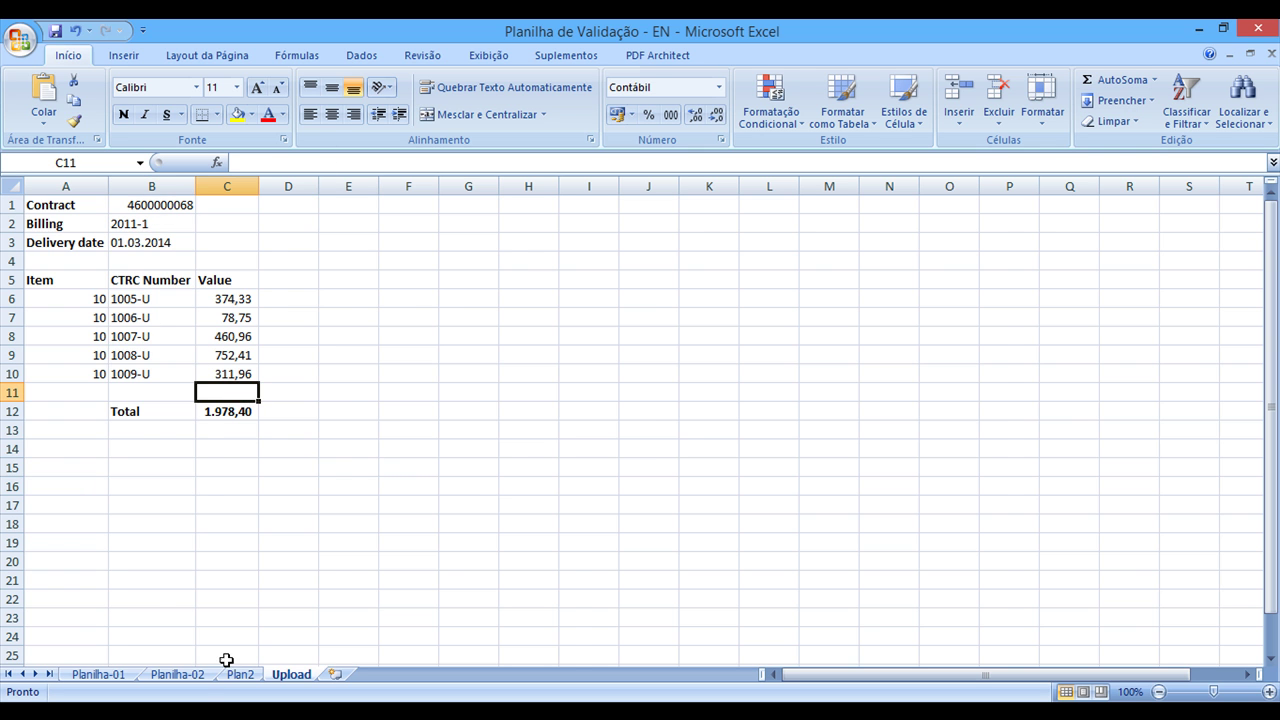
click(177, 674)
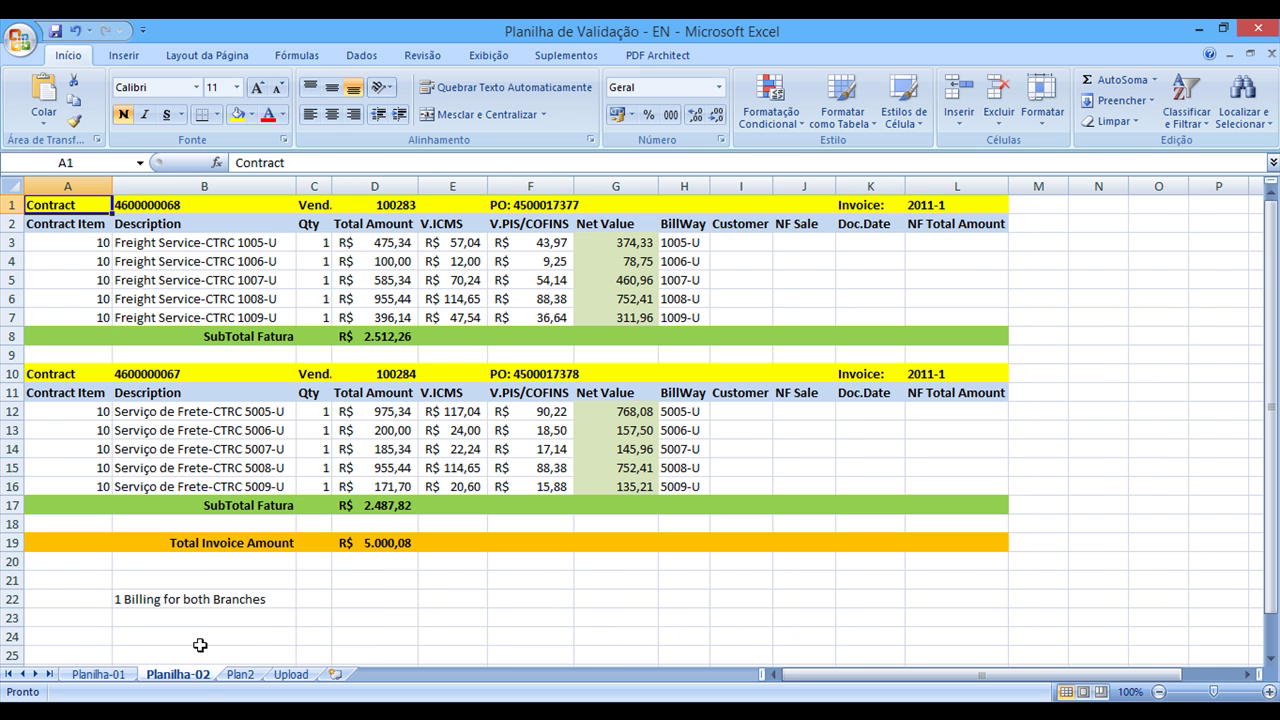
click(291, 674)
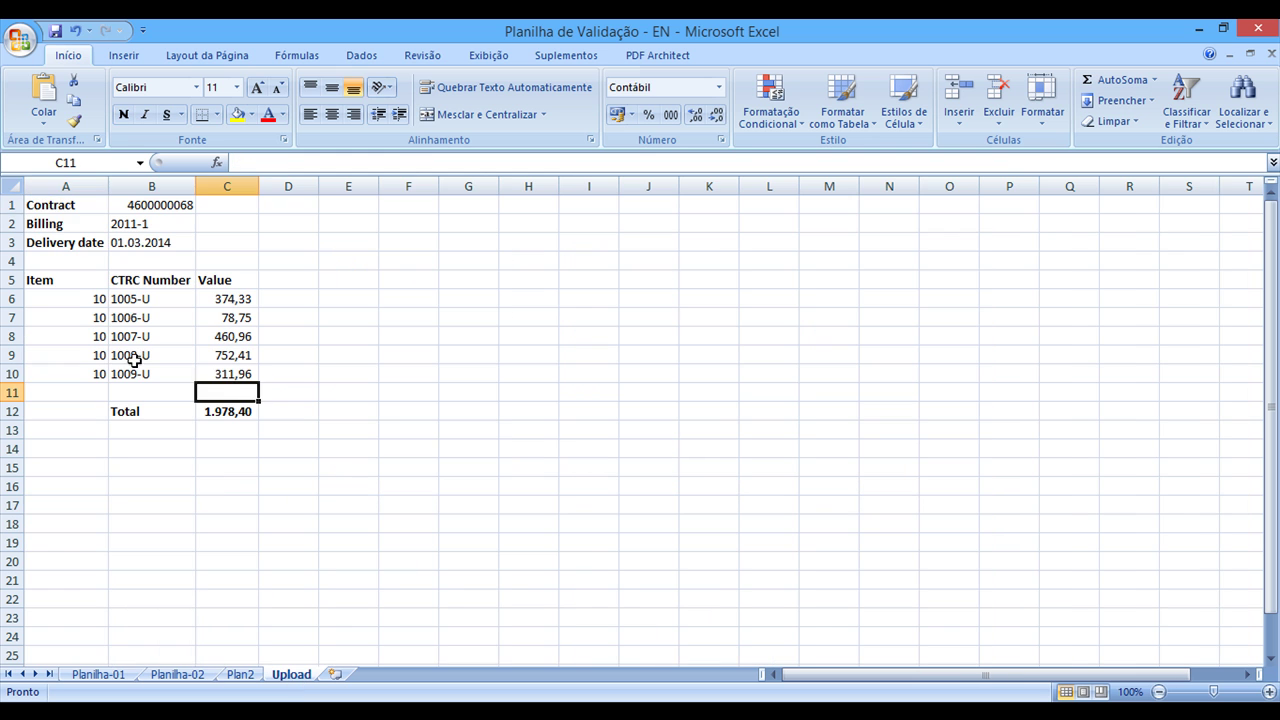
click(46, 212)
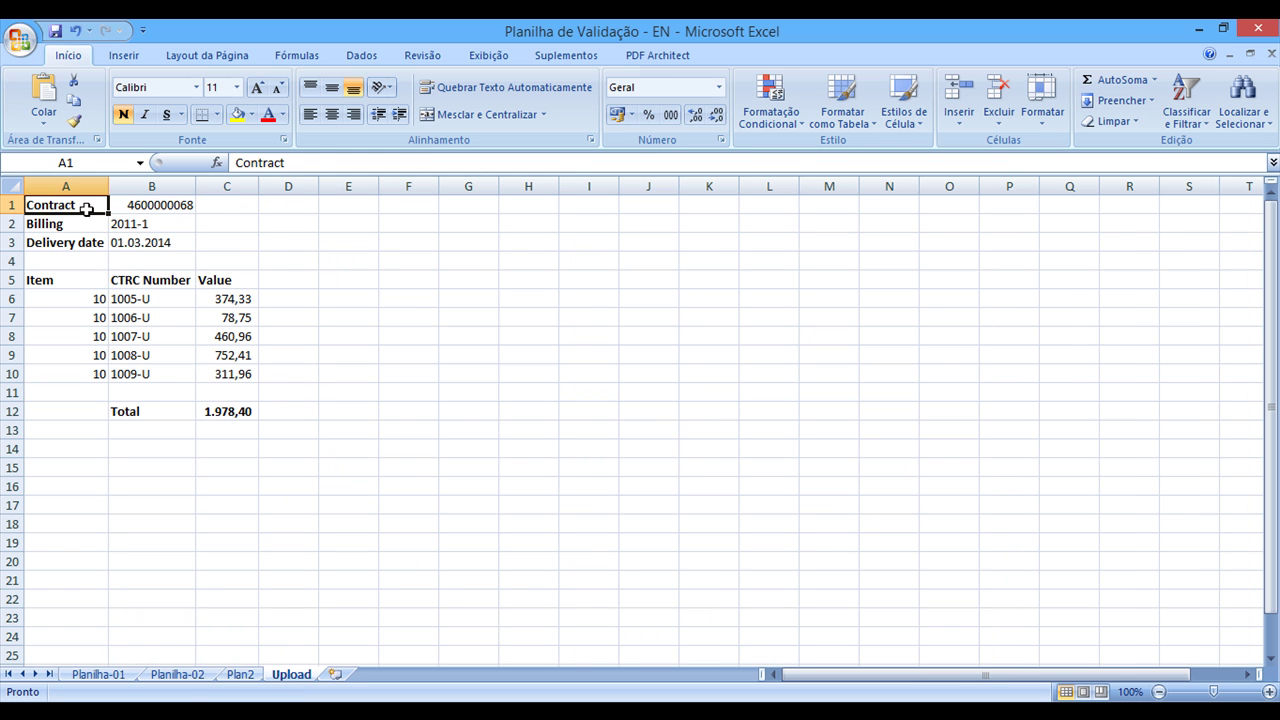
click(138, 207)
click(178, 674)
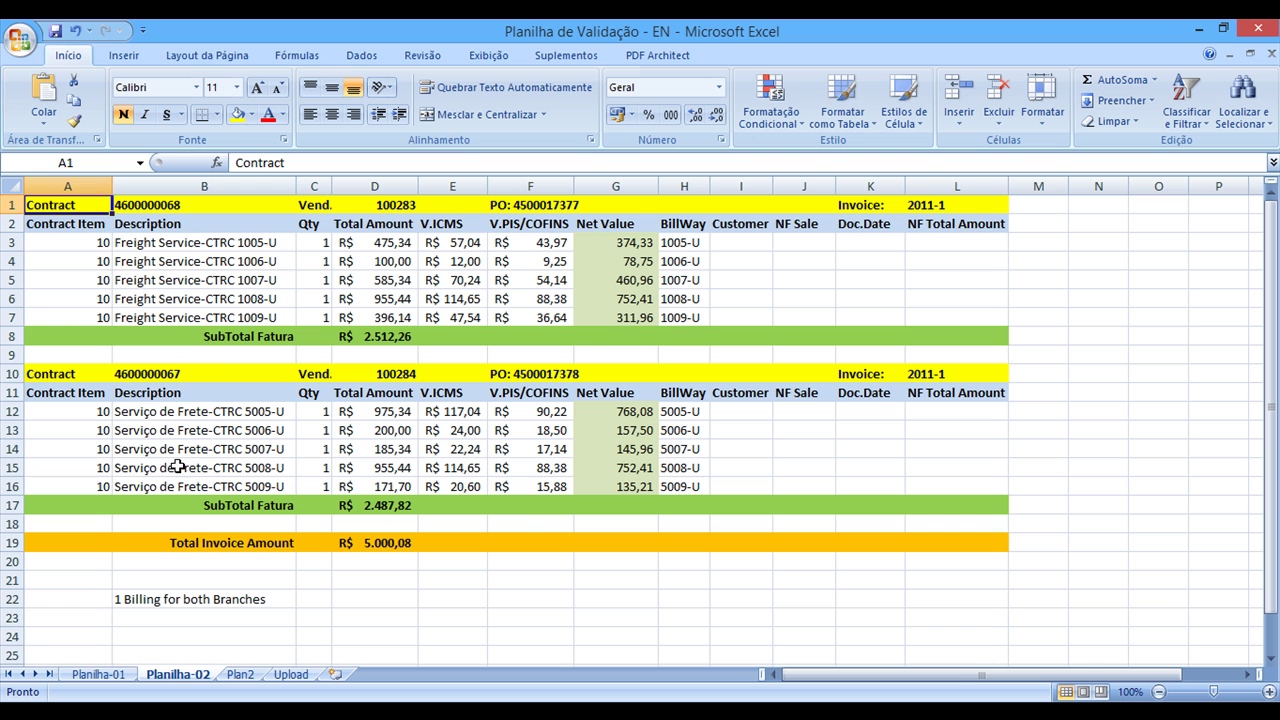
click(160, 207)
click(291, 674)
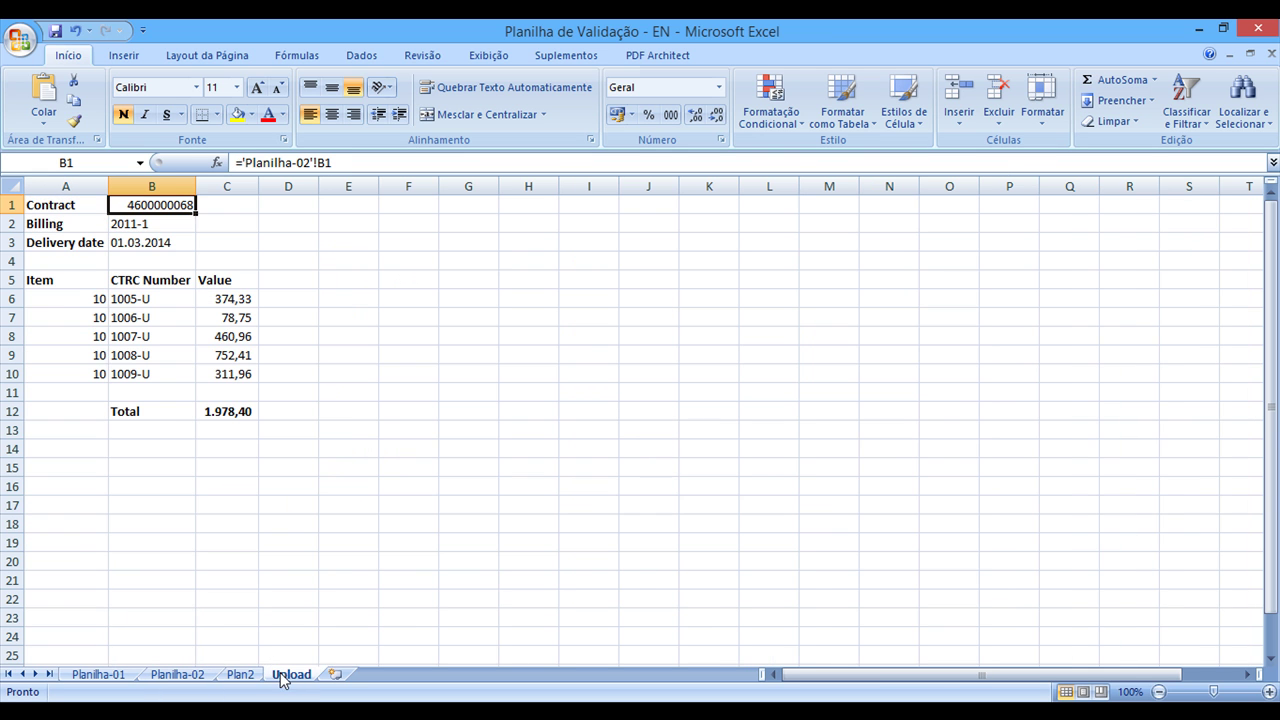
click(128, 222)
click(178, 674)
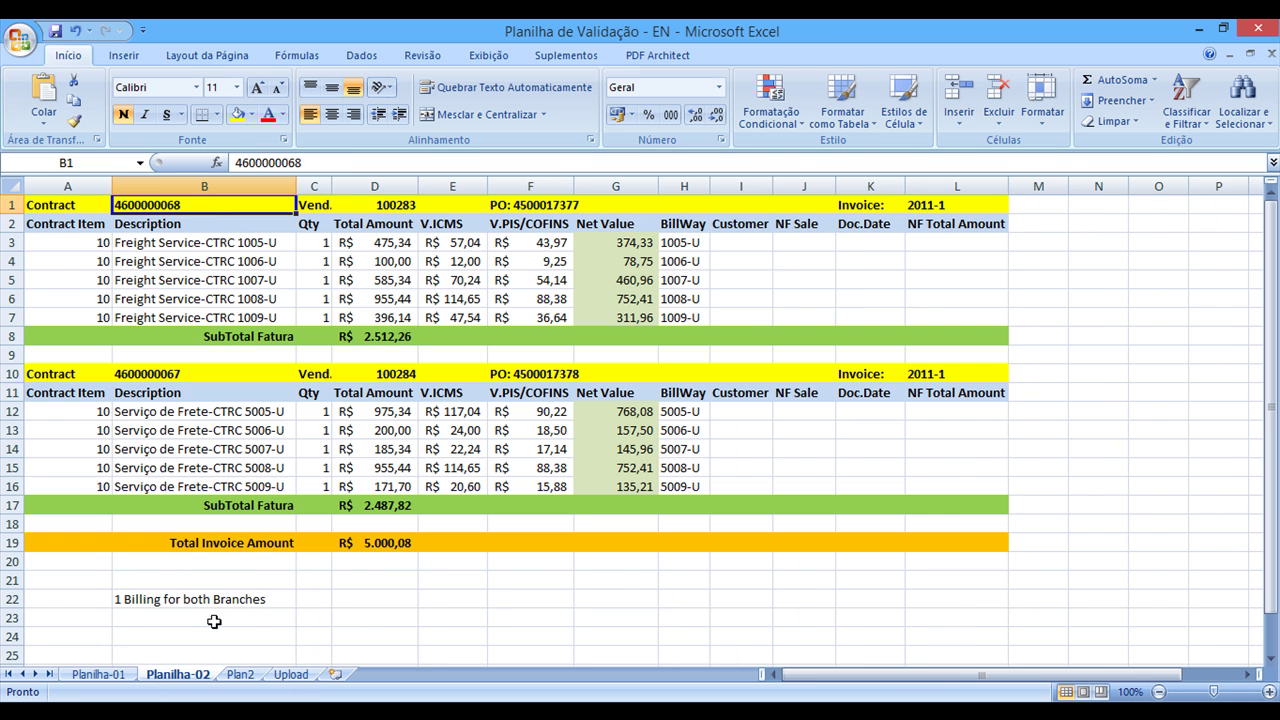
click(928, 208)
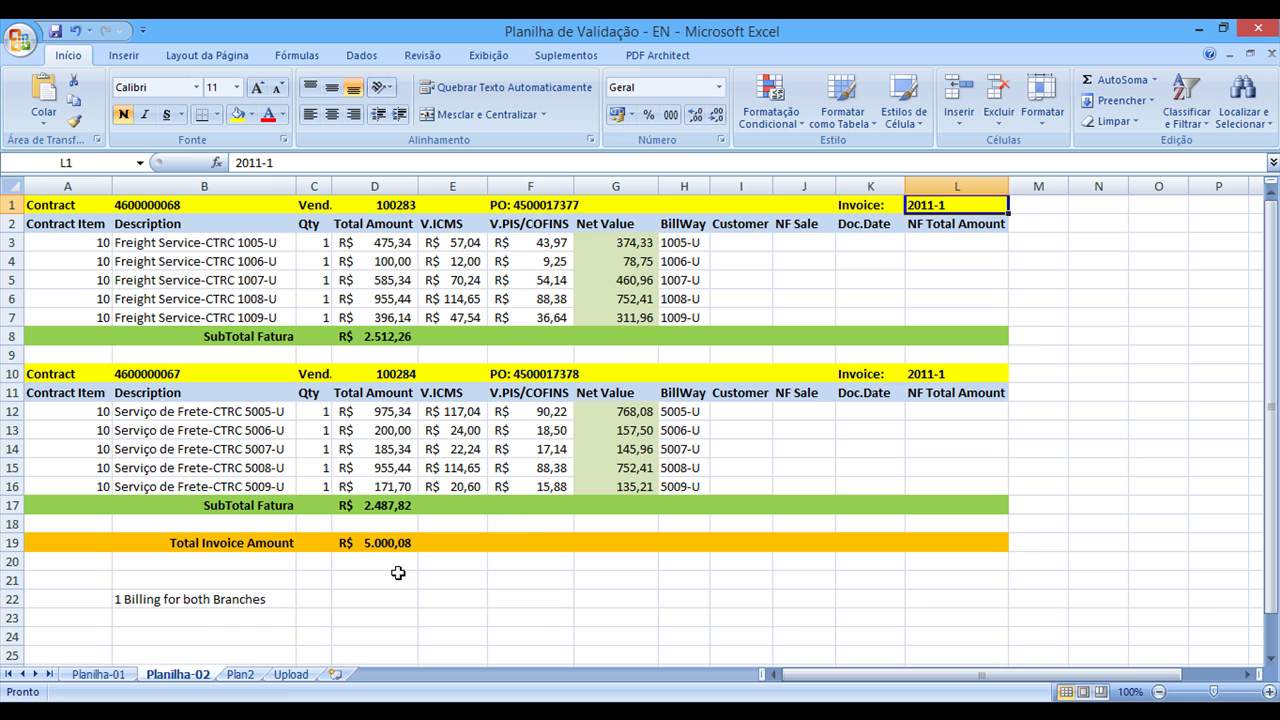
click(291, 674)
click(67, 241)
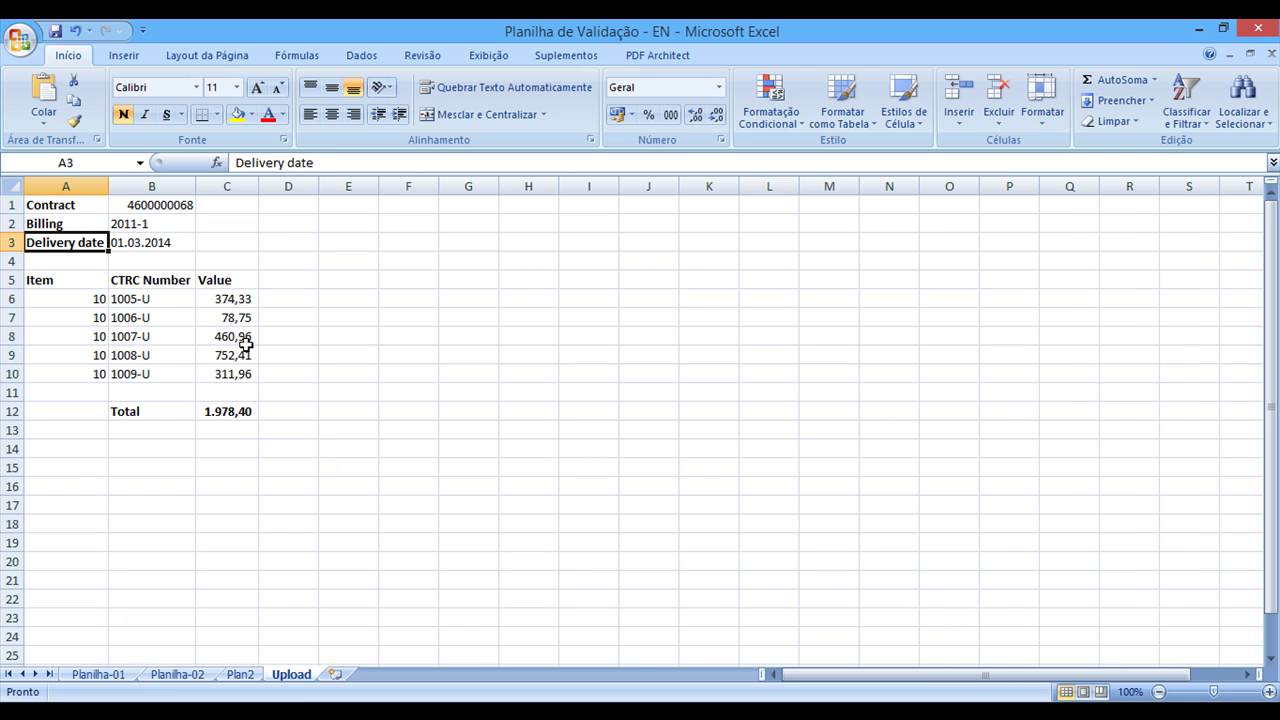
click(153, 242)
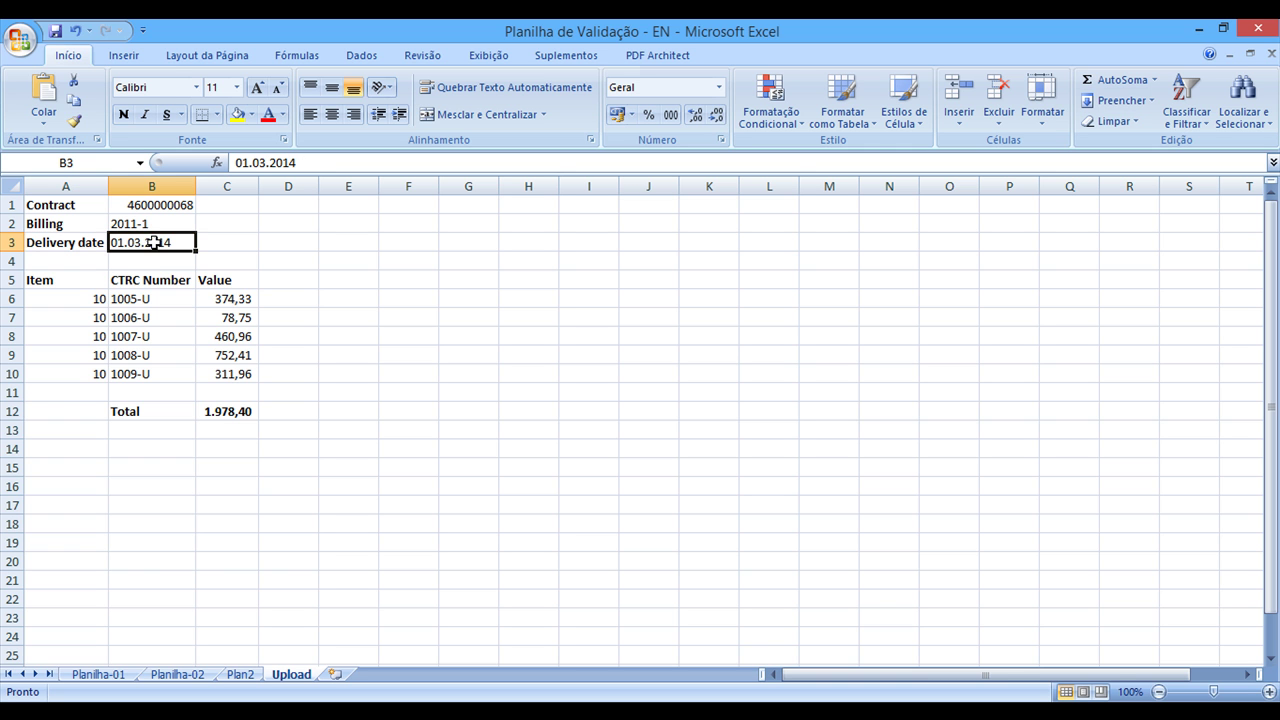
Step: Check the contract header cells G1, H1 and I1 on Planilha-02
click(178, 674)
click(704, 206)
click(654, 205)
click(662, 205)
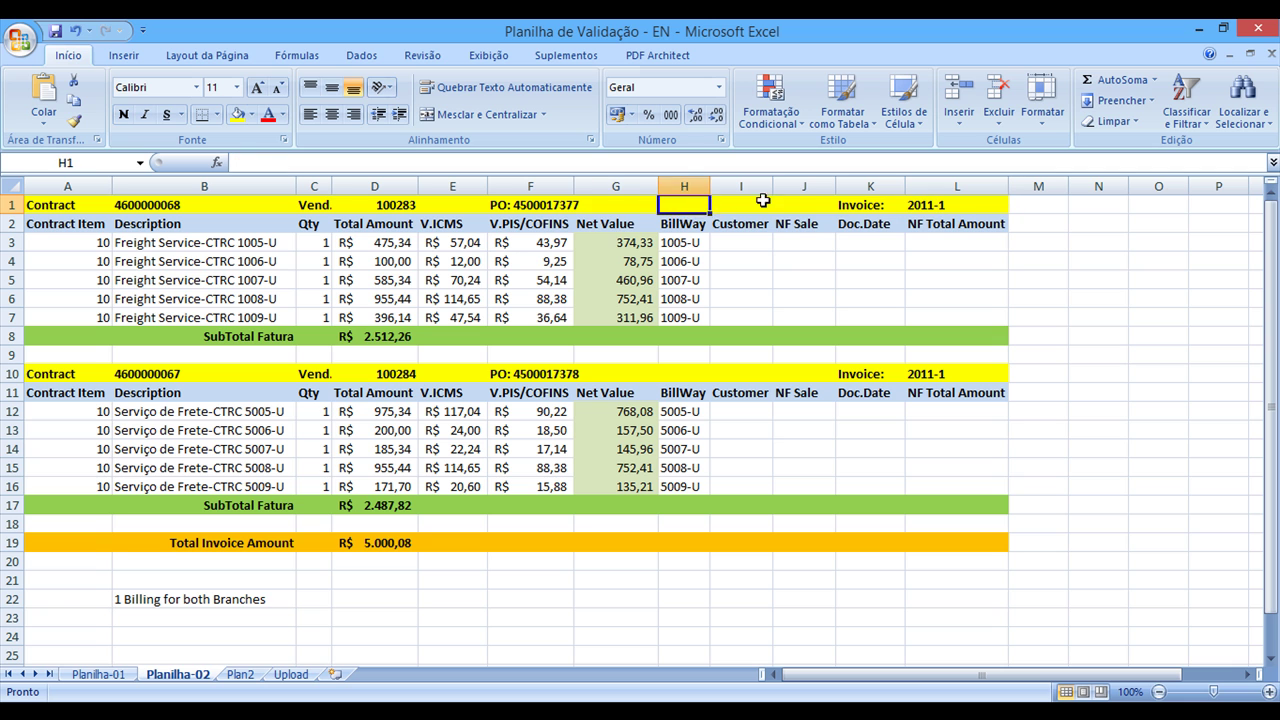
click(764, 203)
click(688, 205)
click(739, 203)
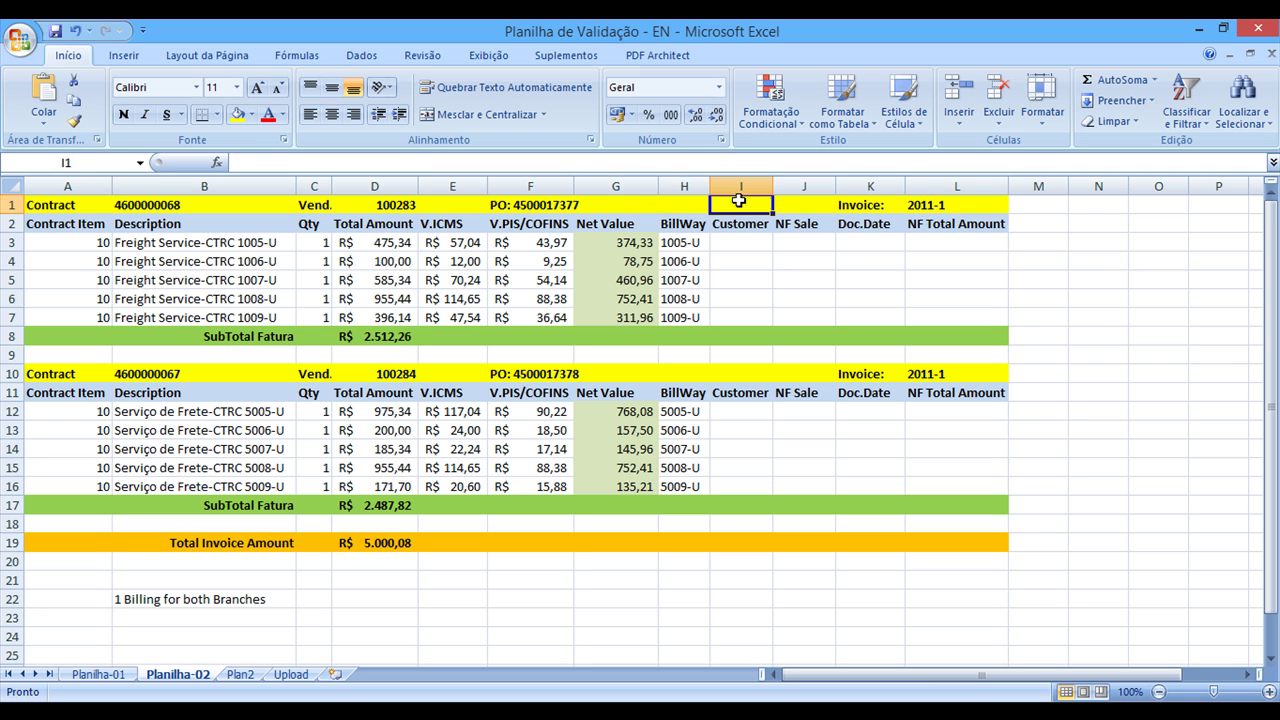
click(291, 674)
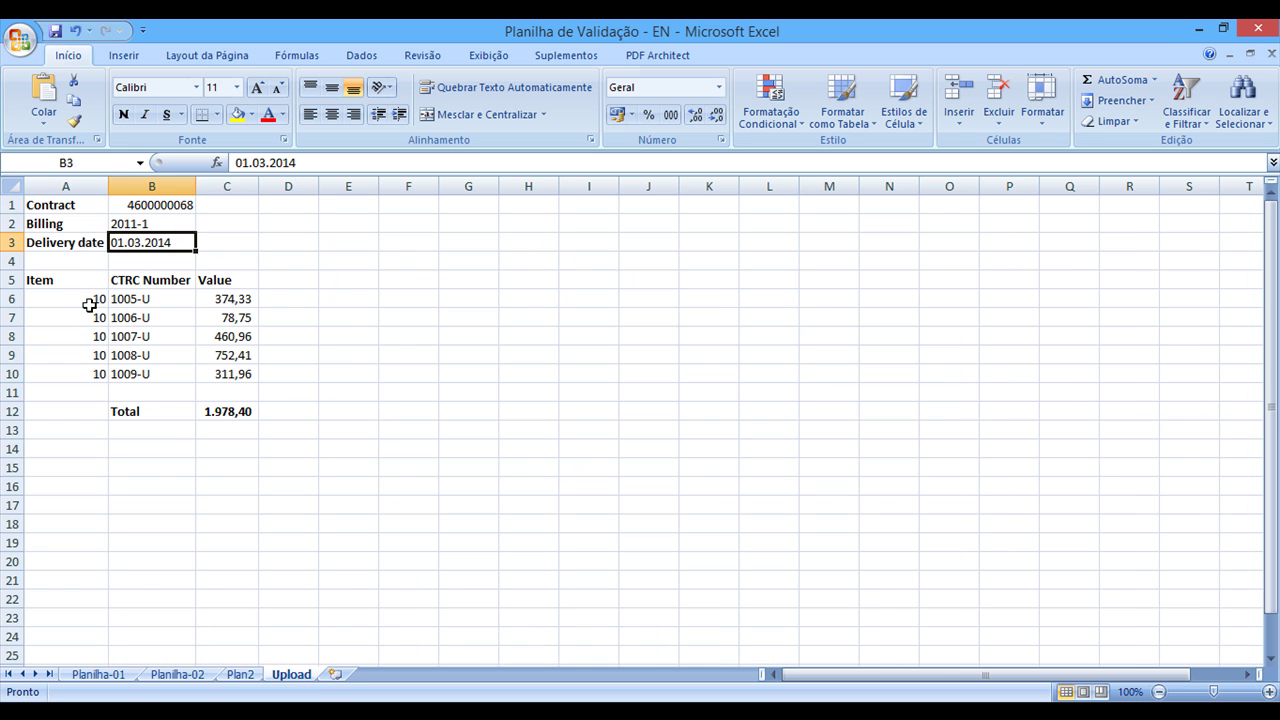
Step: Compare Upload item numbers A6:A7 and CTRC numbers B6:B10 with Planilha-02's items A3:A7
click(87, 299)
click(74, 317)
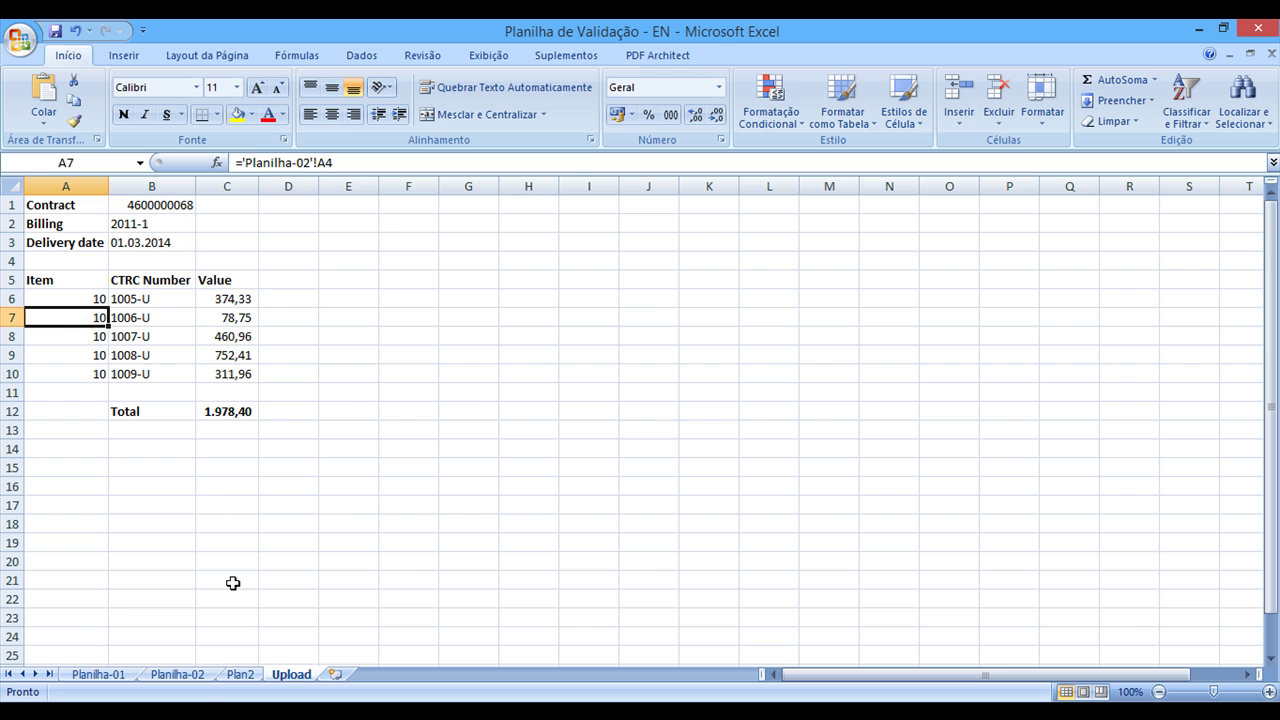
click(193, 676)
drag(70, 244, 68, 316)
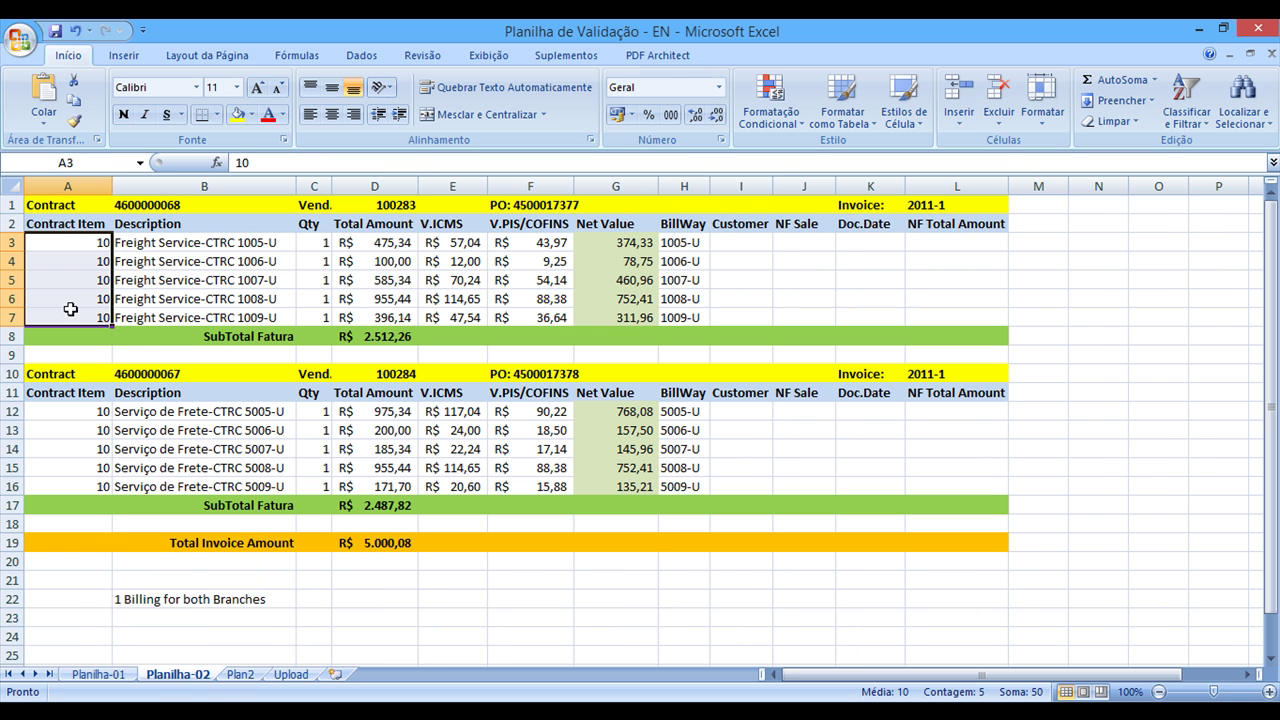
click(291, 675)
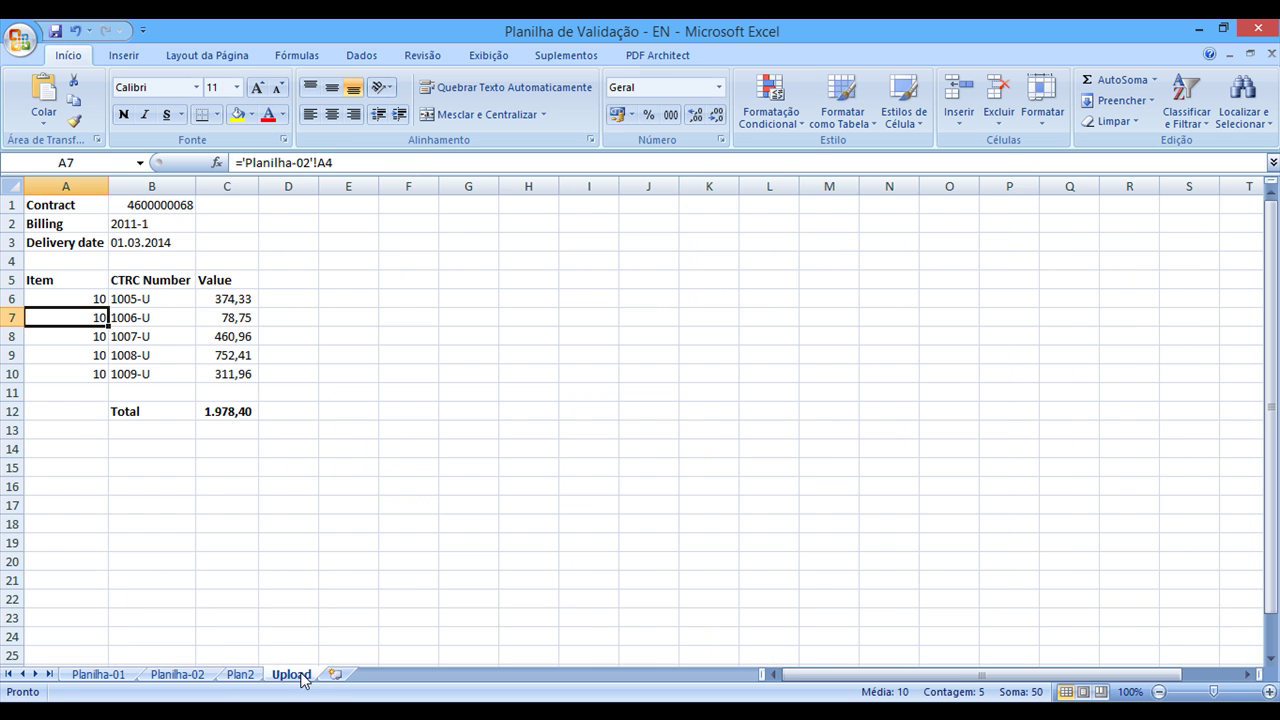
click(159, 299)
drag(159, 299, 149, 367)
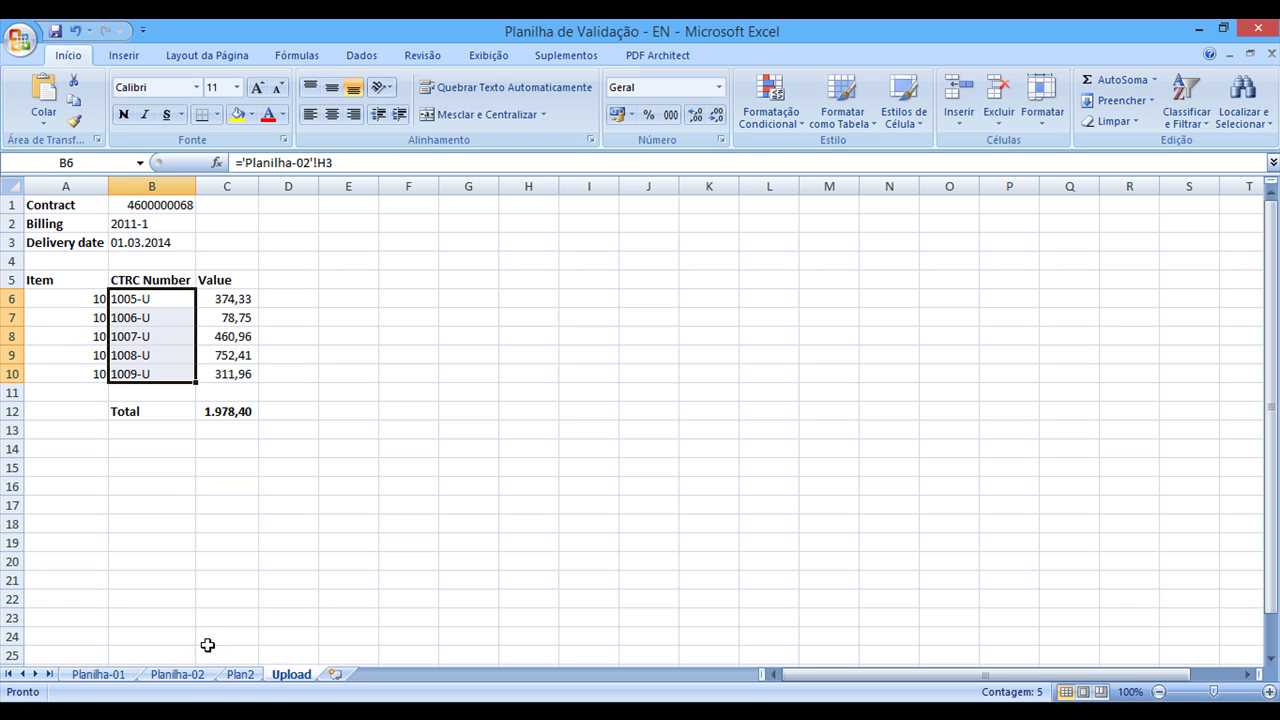
Step: Compare the CTRC numbers with BillWay H3:H7 and Upload values C6:C11 with net values G3:G5
click(203, 676)
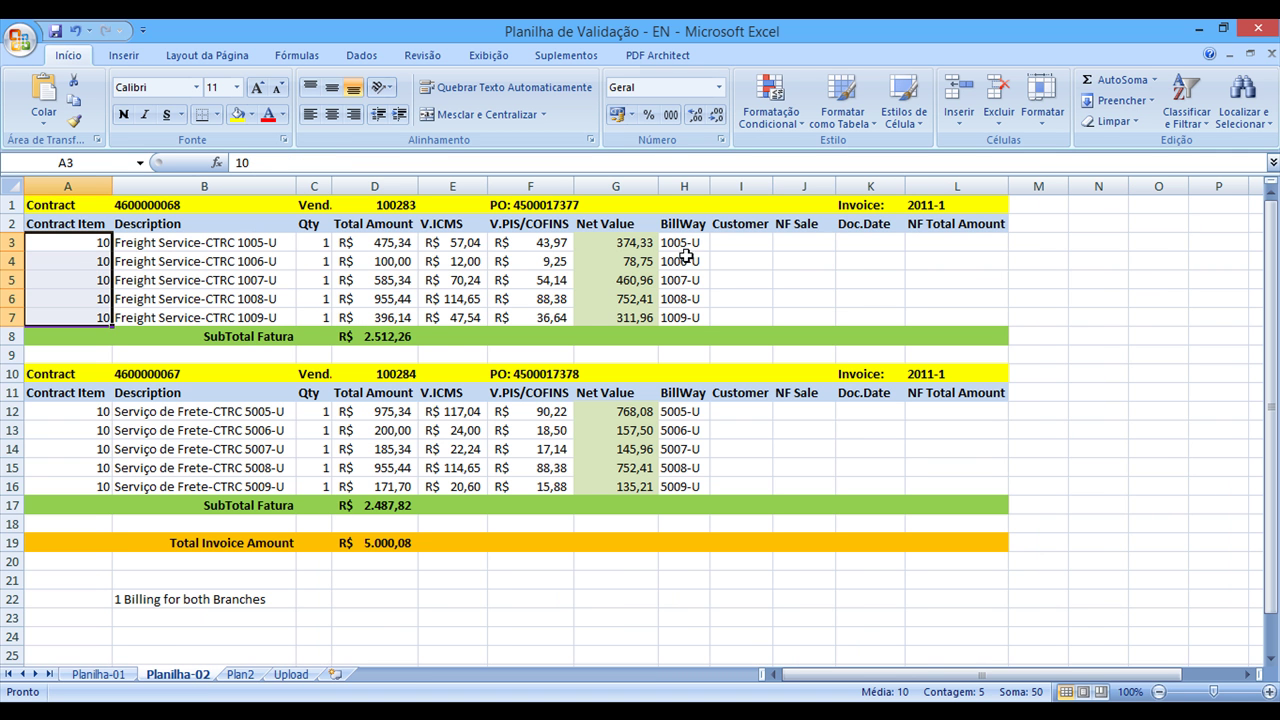
drag(684, 247, 695, 330)
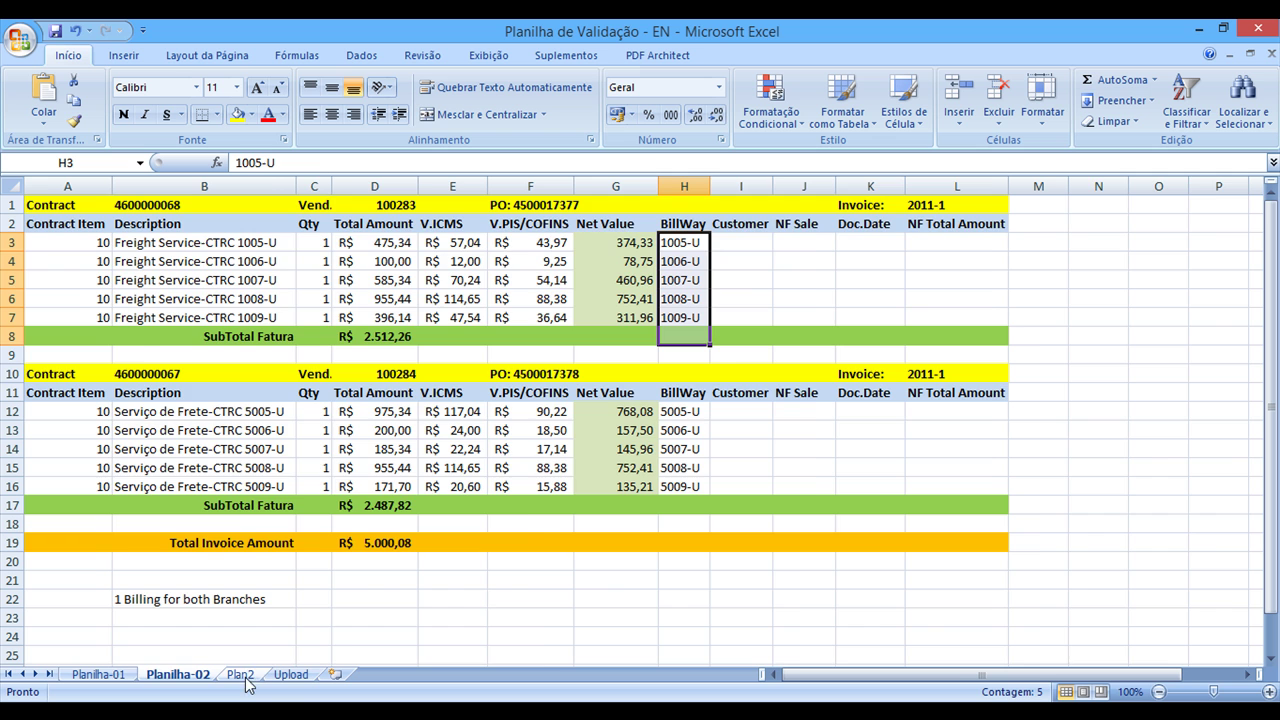
click(291, 676)
drag(223, 300, 226, 392)
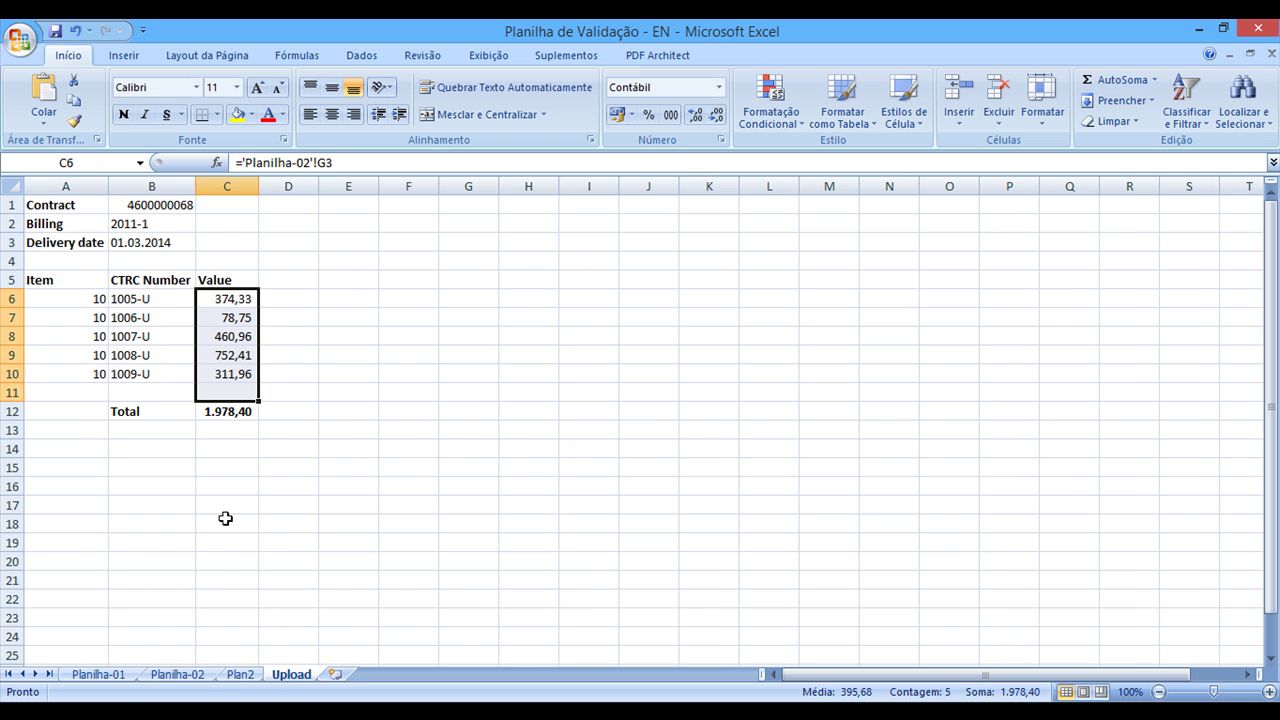
click(200, 680)
drag(640, 250, 636, 283)
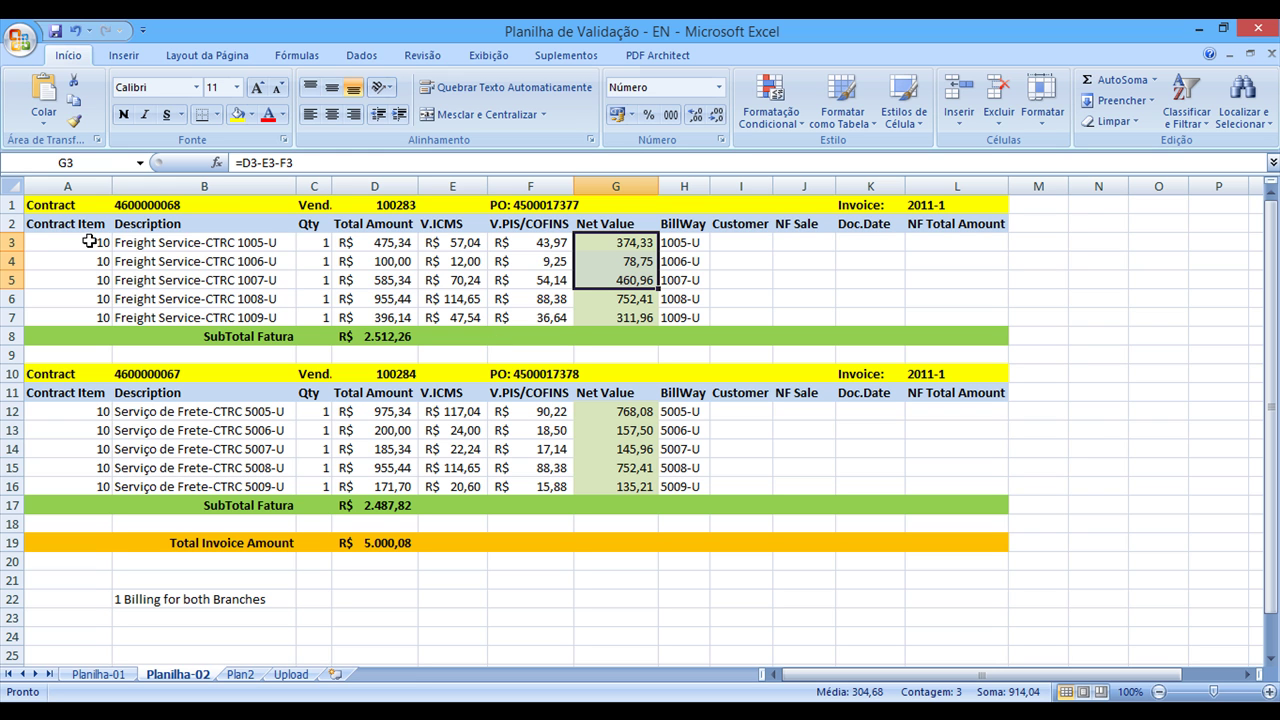
Step: Review the first contract's item rows A3:H7, then return to Upload's top and bring SAP Easy Access forward
click(53, 237)
drag(53, 237, 655, 318)
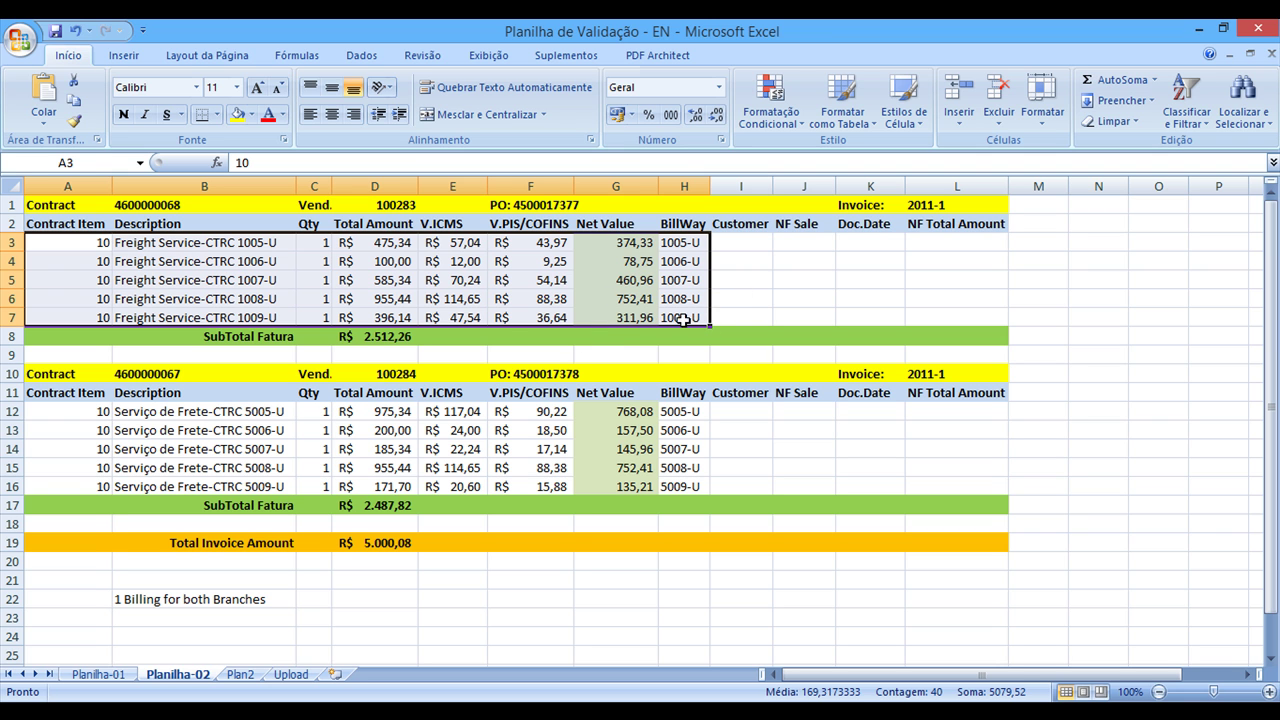
click(759, 281)
click(172, 294)
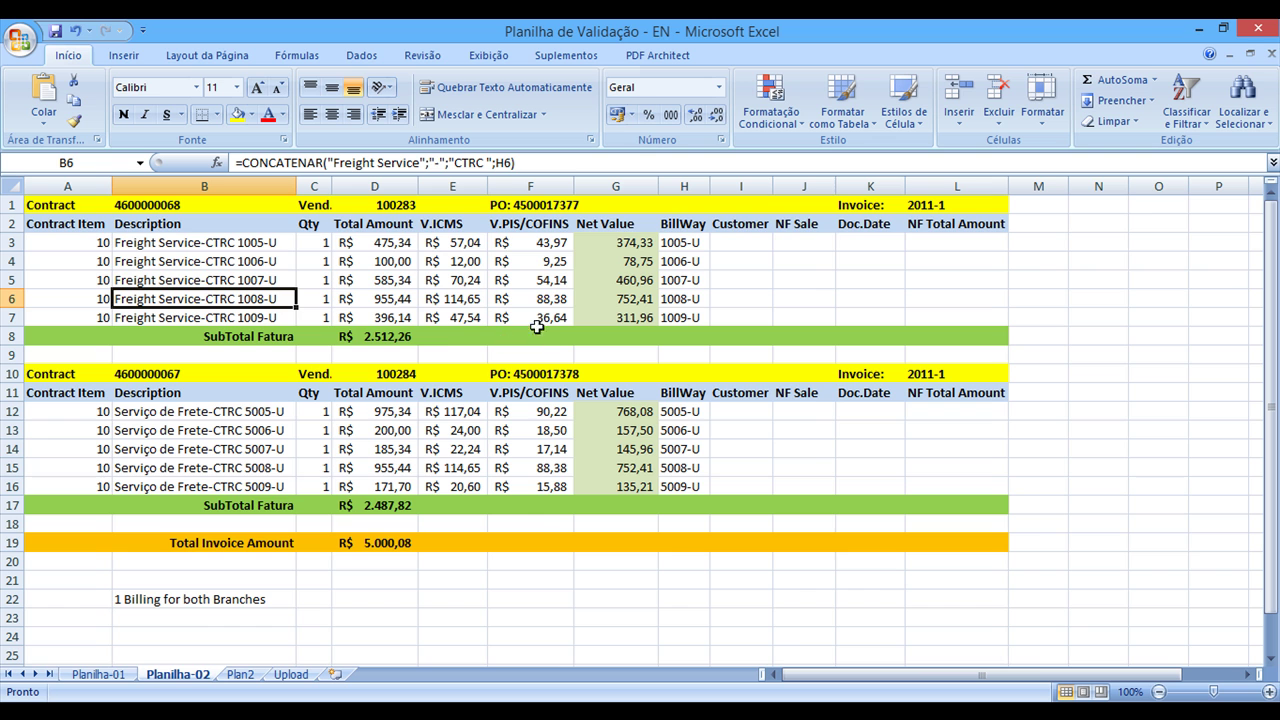
click(290, 675)
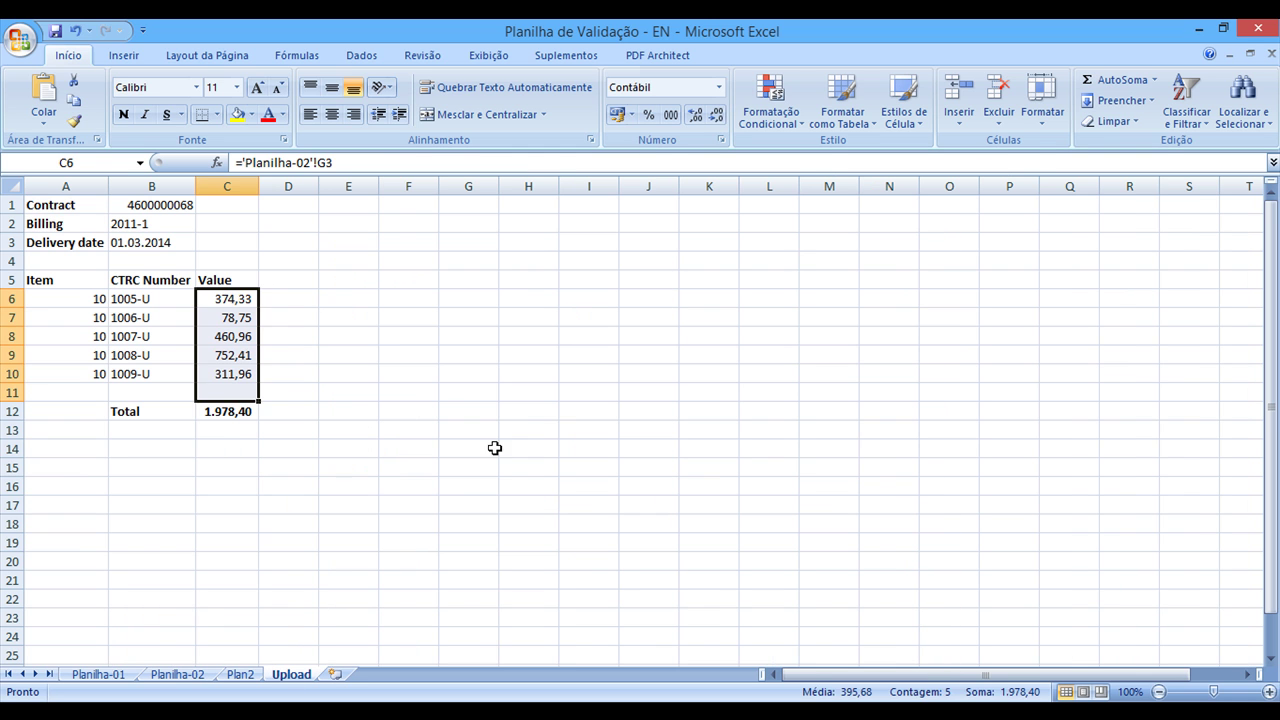
click(396, 333)
click(63, 208)
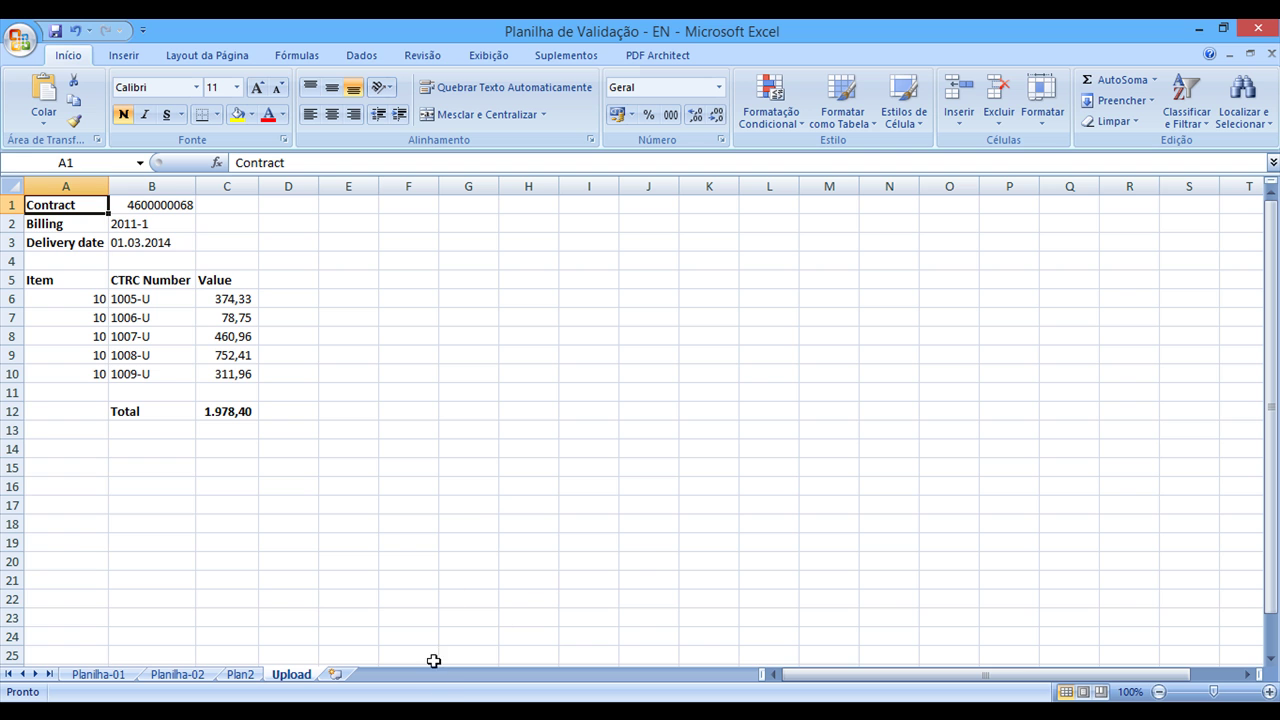
click(425, 712)
click(525, 630)
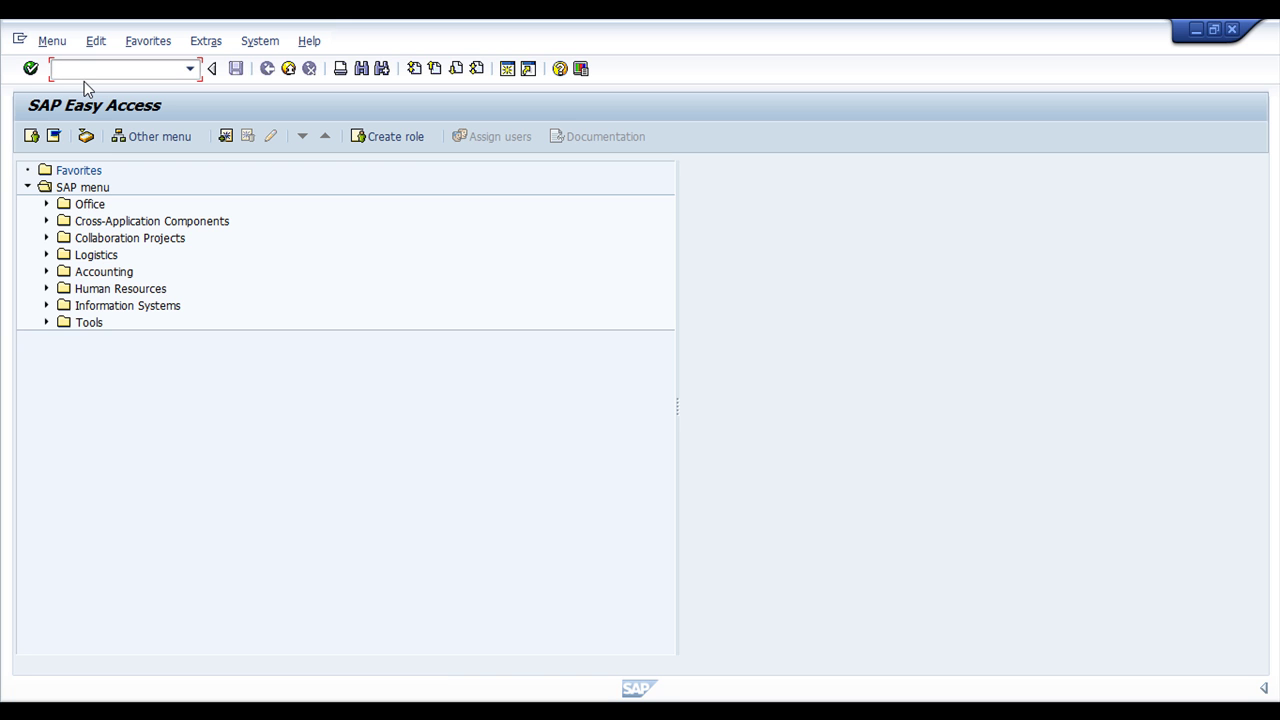
Step: Run transaction zmm_po_upload and set Planilha de Validação - EN.xlsx as its input file
text(zmm_po_upload)
key(Return)
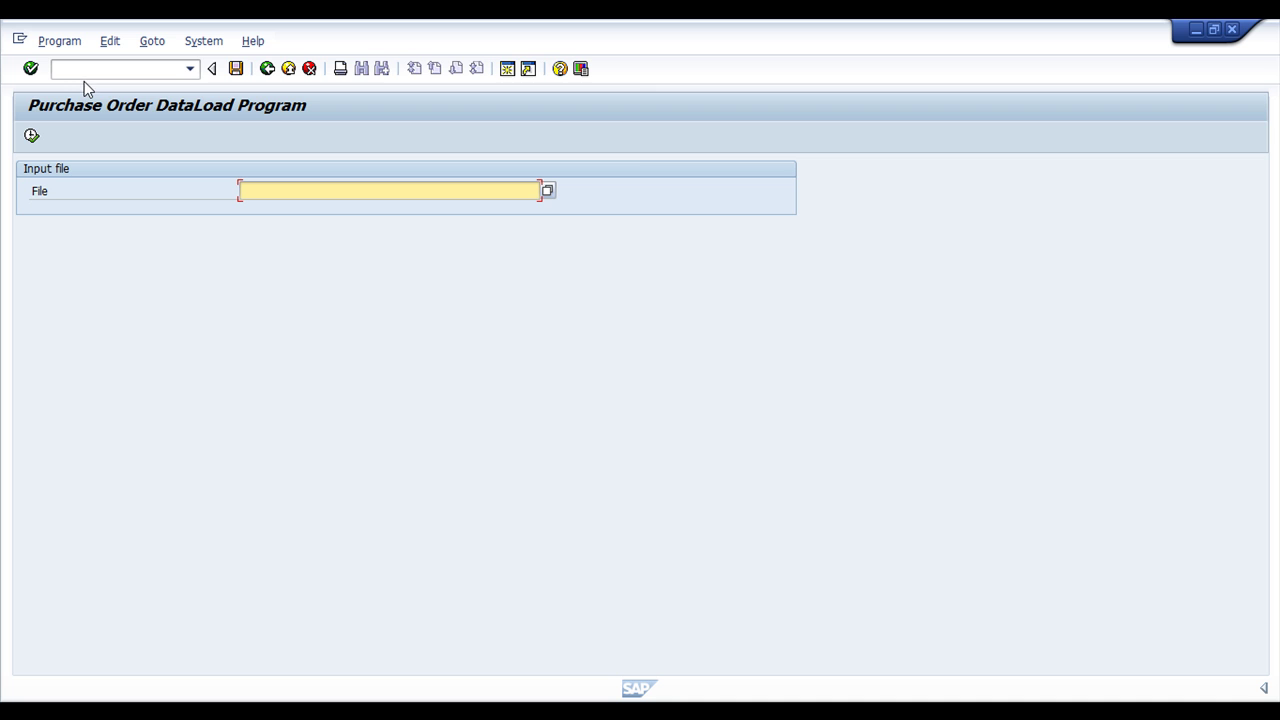
click(548, 190)
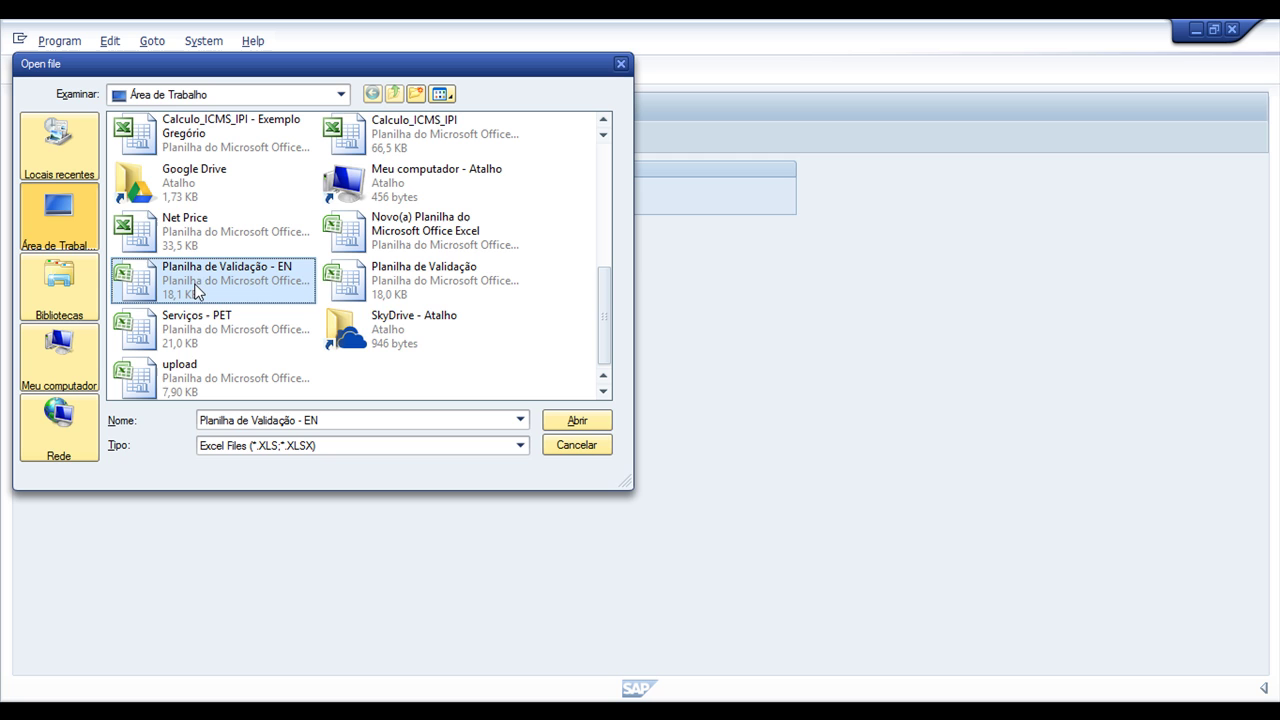
click(589, 421)
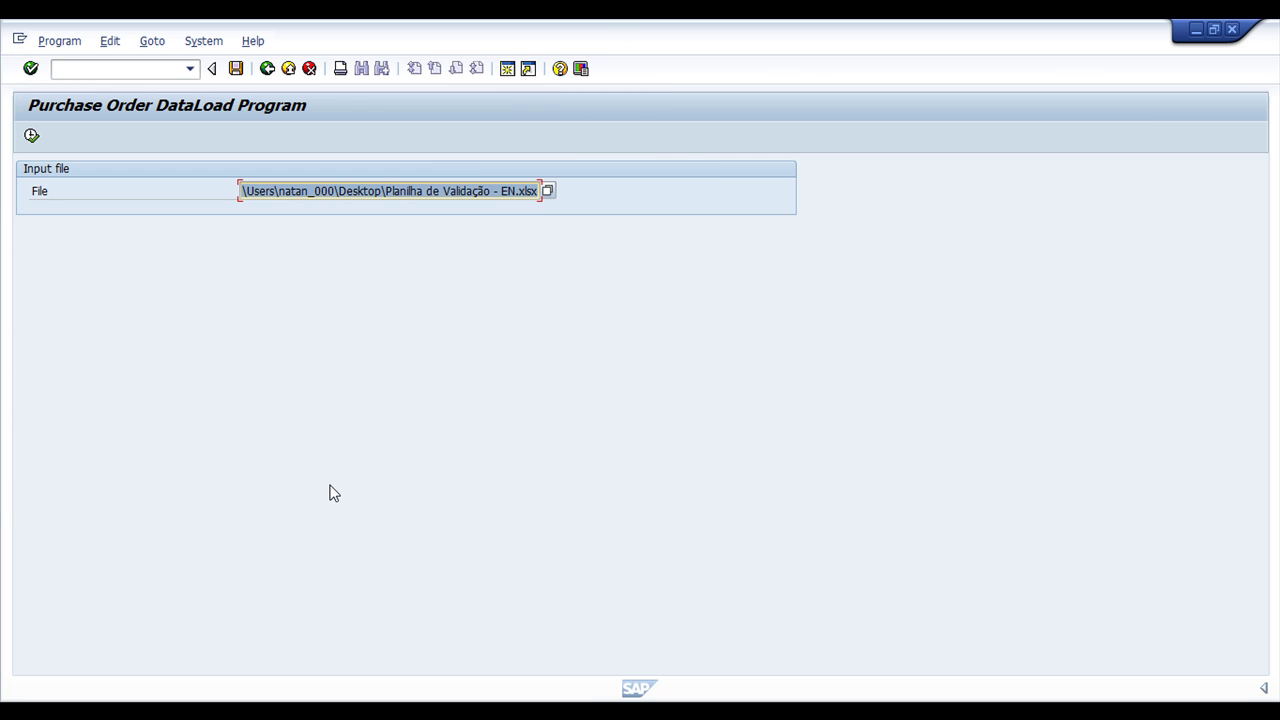
key(alt+Tab)
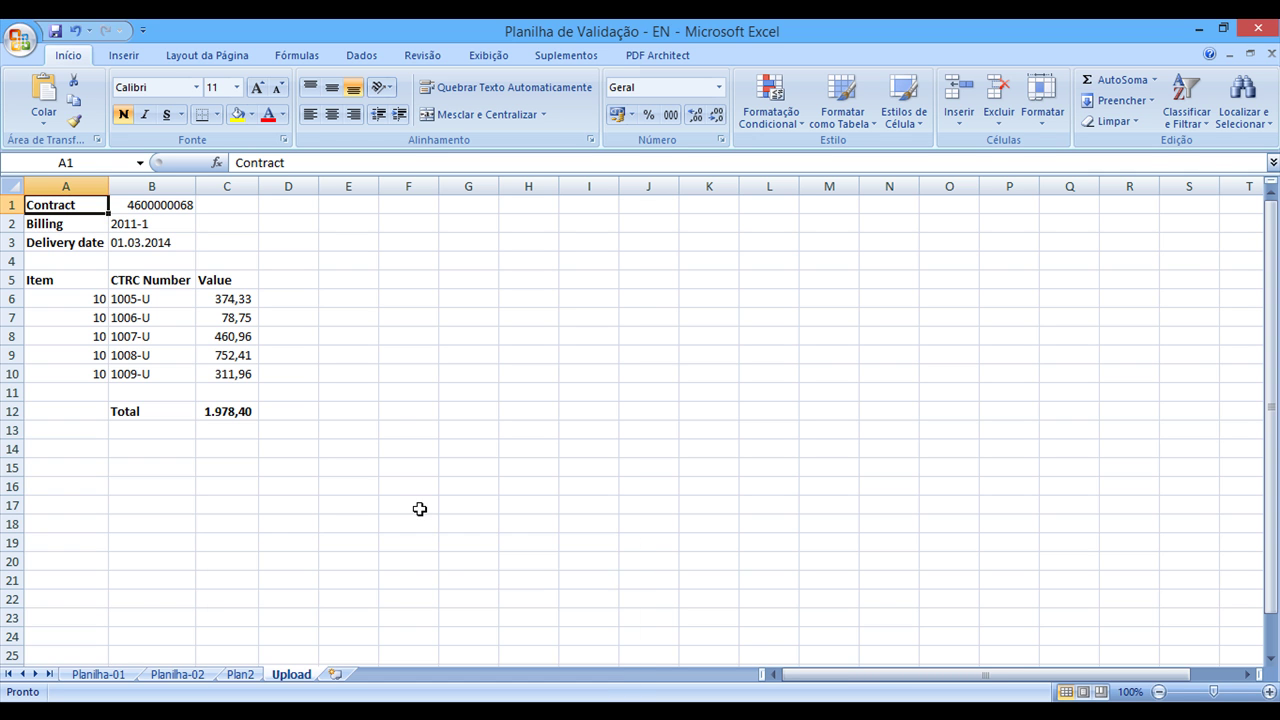
Step: Look over the Planilha-01 and Planilha-02 invoice sheets, then return to the Upload sheet
click(102, 674)
click(178, 674)
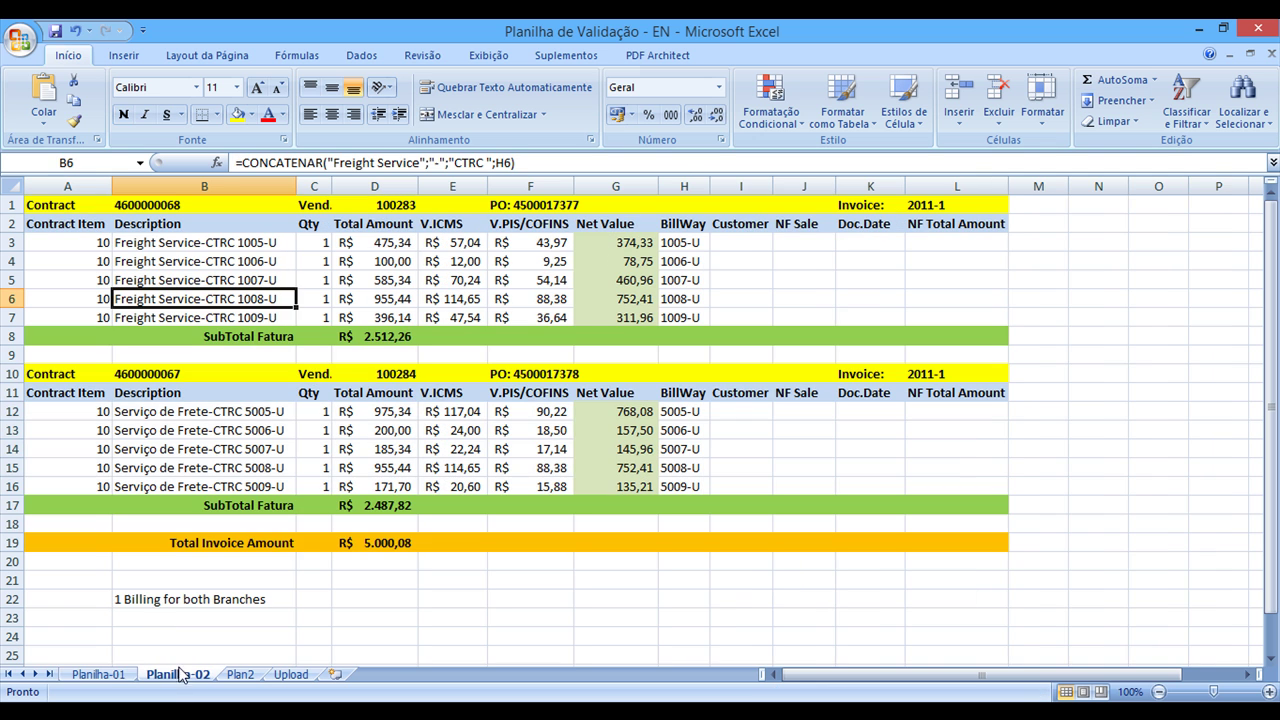
click(291, 674)
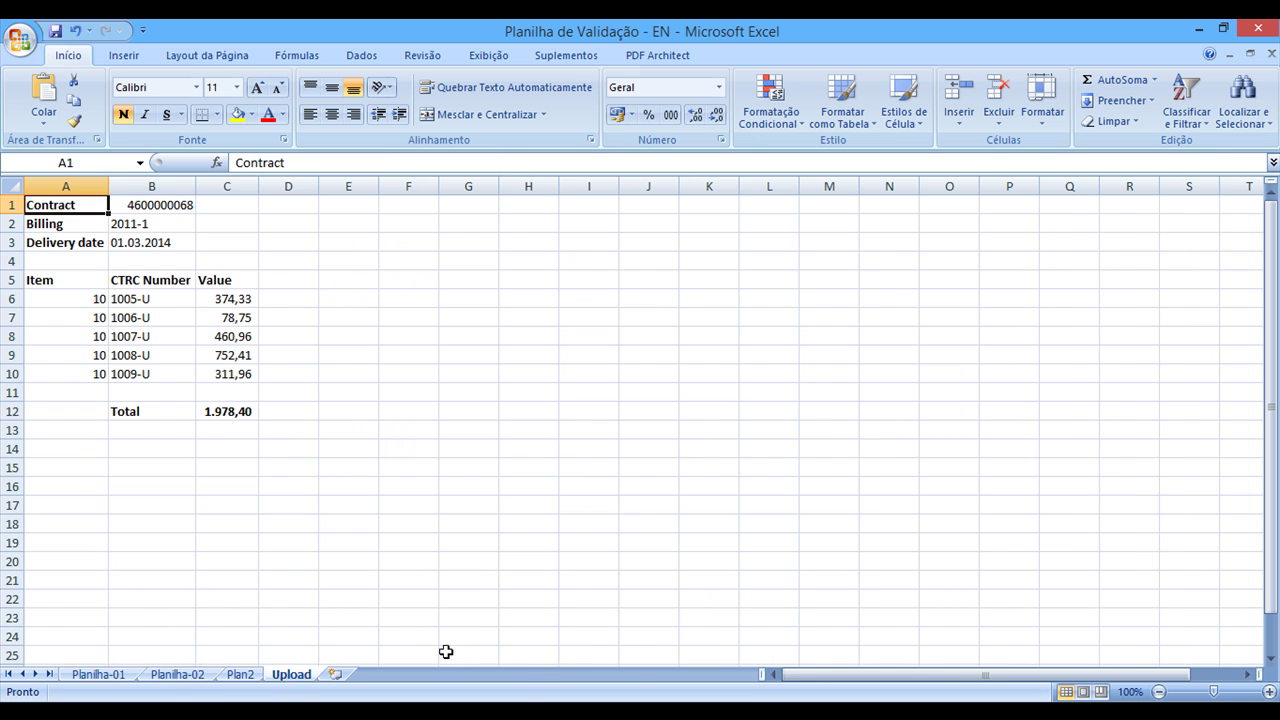
Step: Execute the load and confirm; waybills 1005-U to 1009-U are rejected as already informed for Billing 2011-1
click(483, 672)
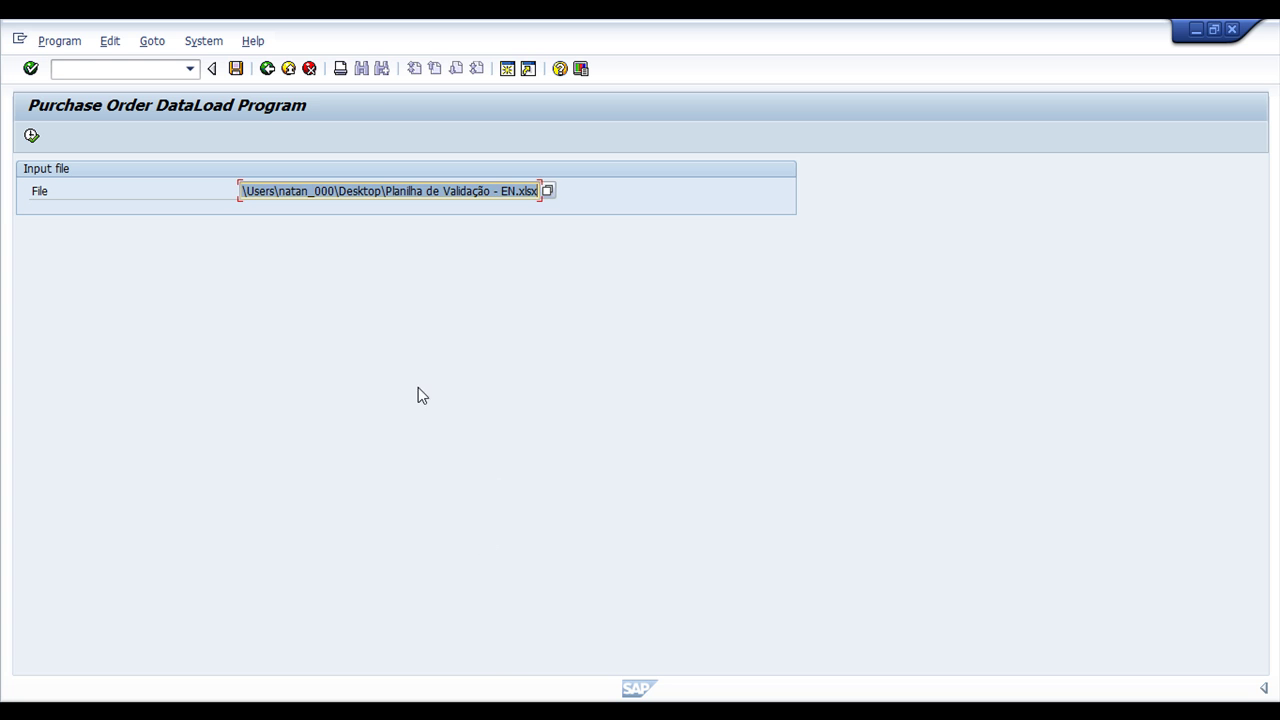
click(31, 135)
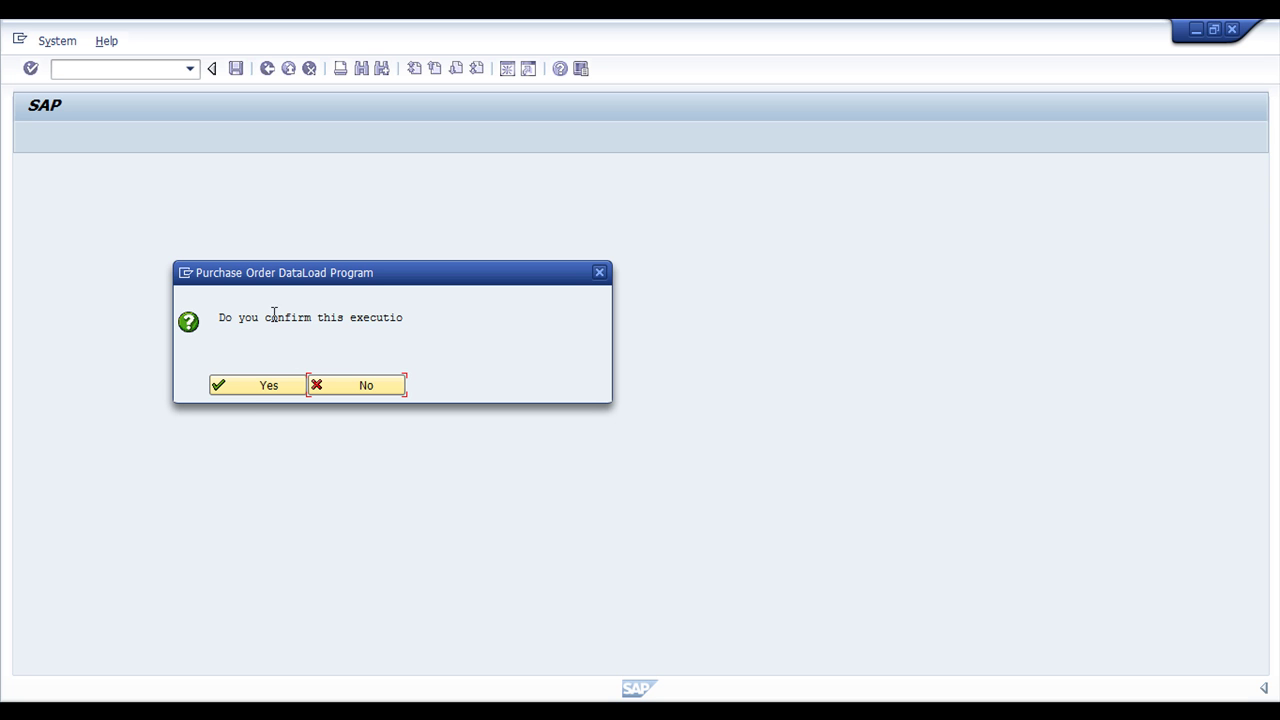
click(249, 391)
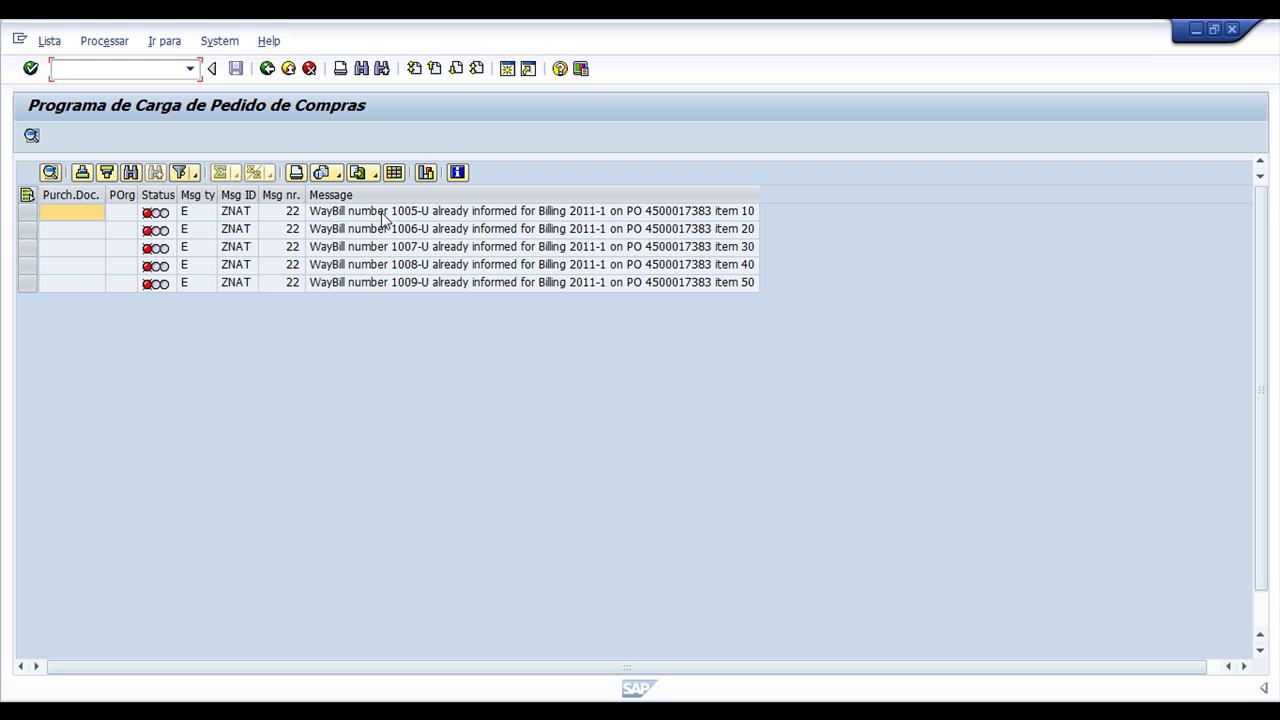
click(418, 216)
click(415, 230)
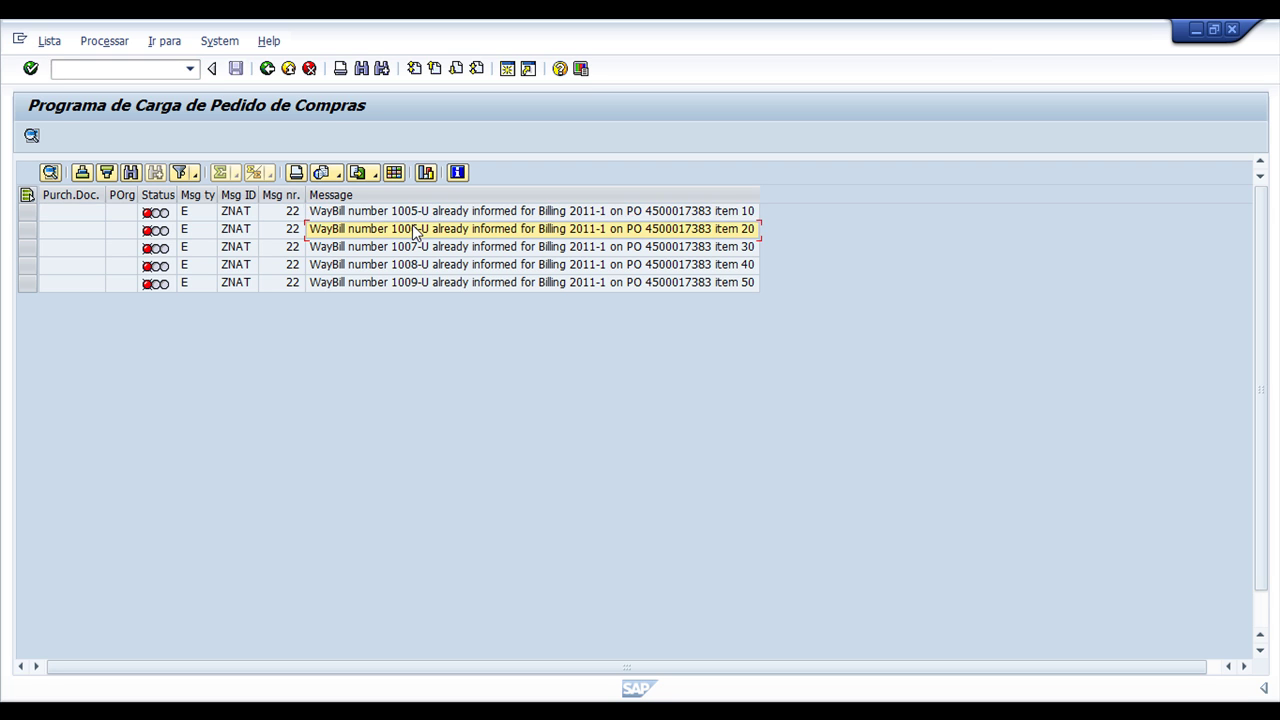
click(415, 248)
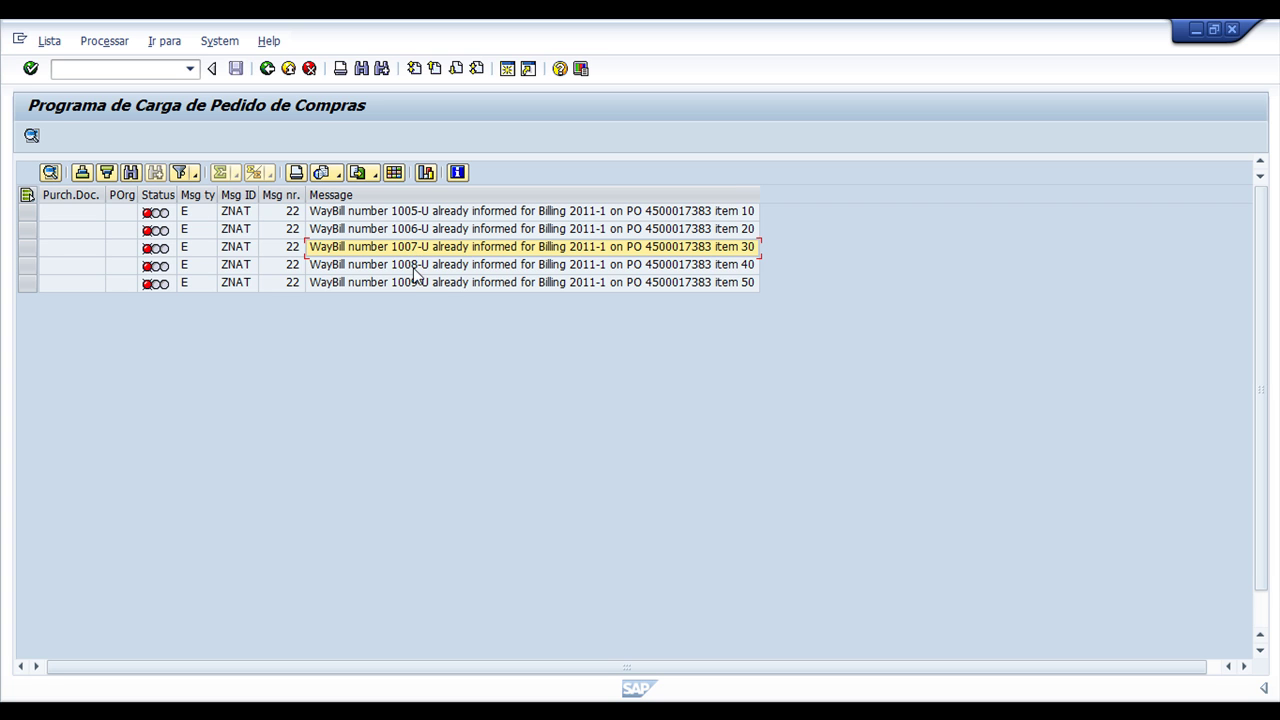
click(416, 266)
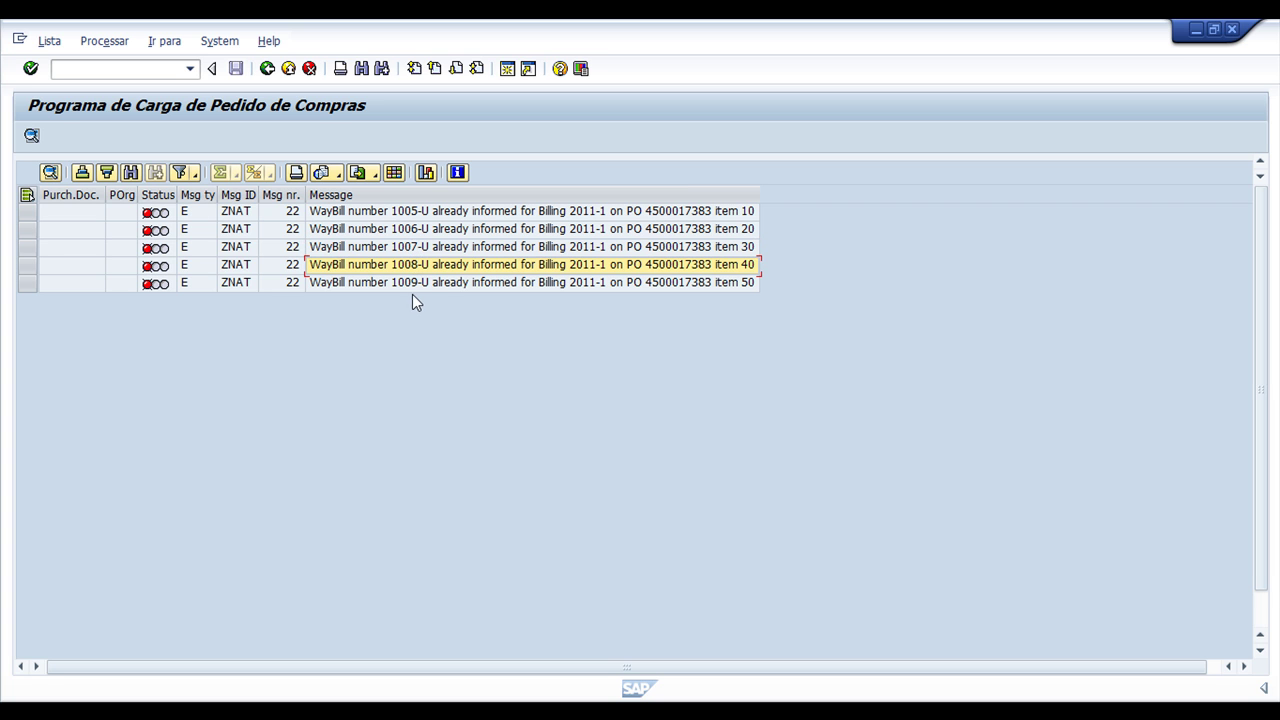
click(589, 211)
click(587, 229)
click(584, 248)
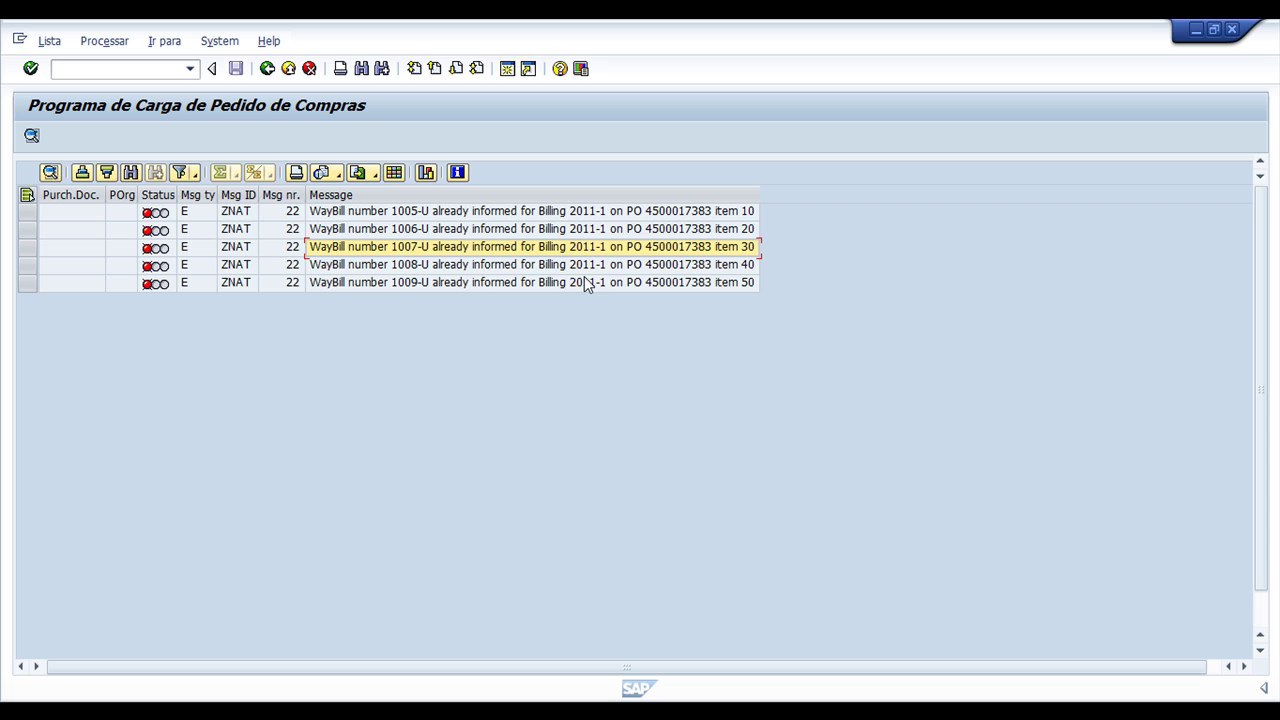
click(589, 284)
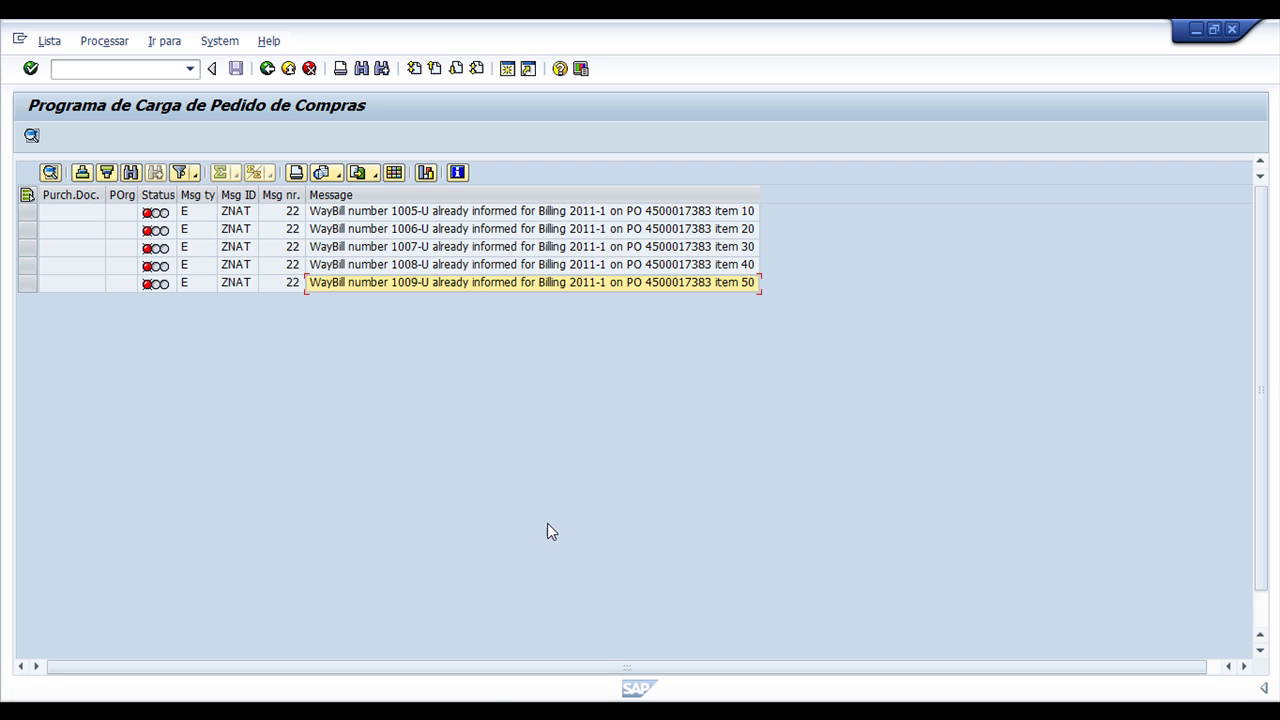
key(alt+Tab)
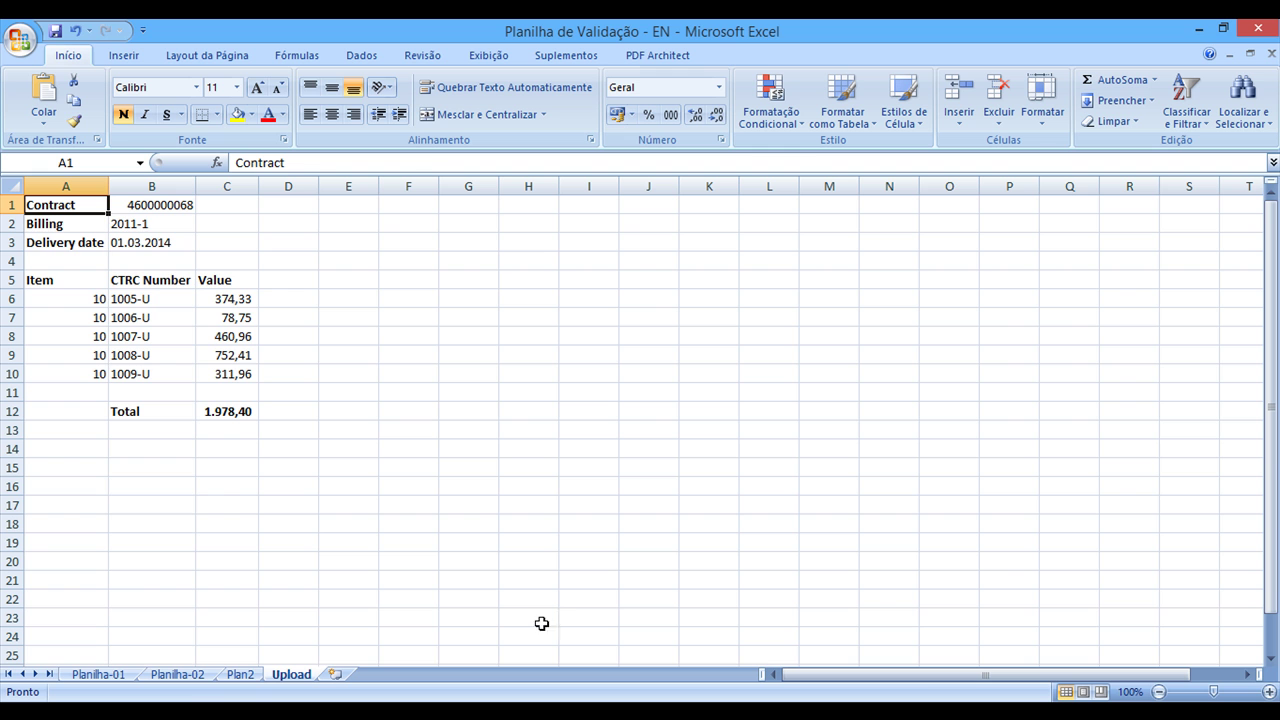
click(180, 675)
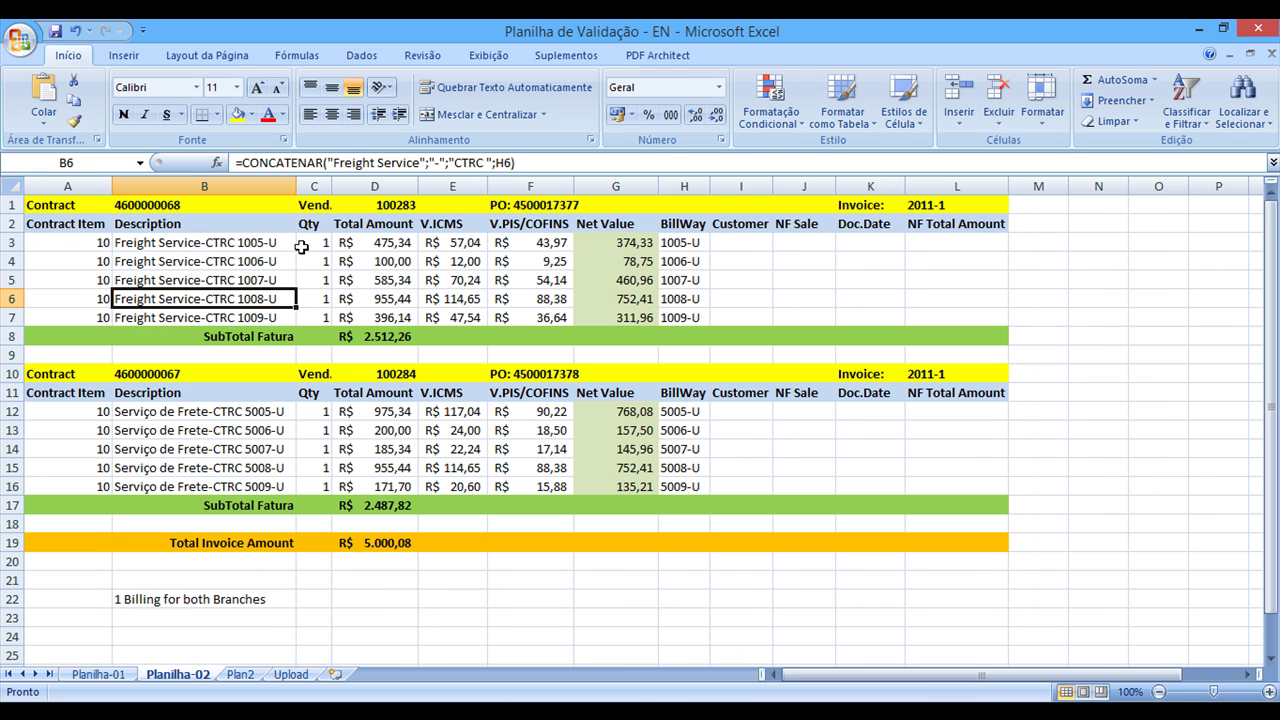
click(543, 241)
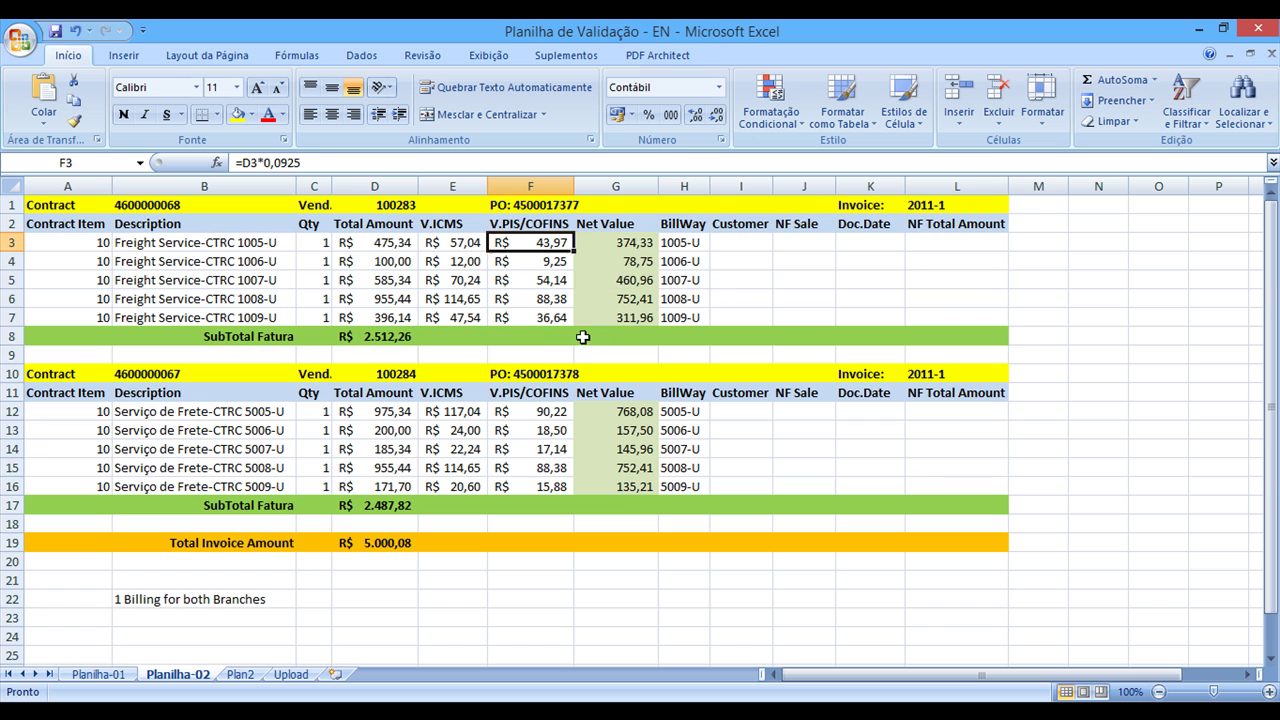
click(543, 204)
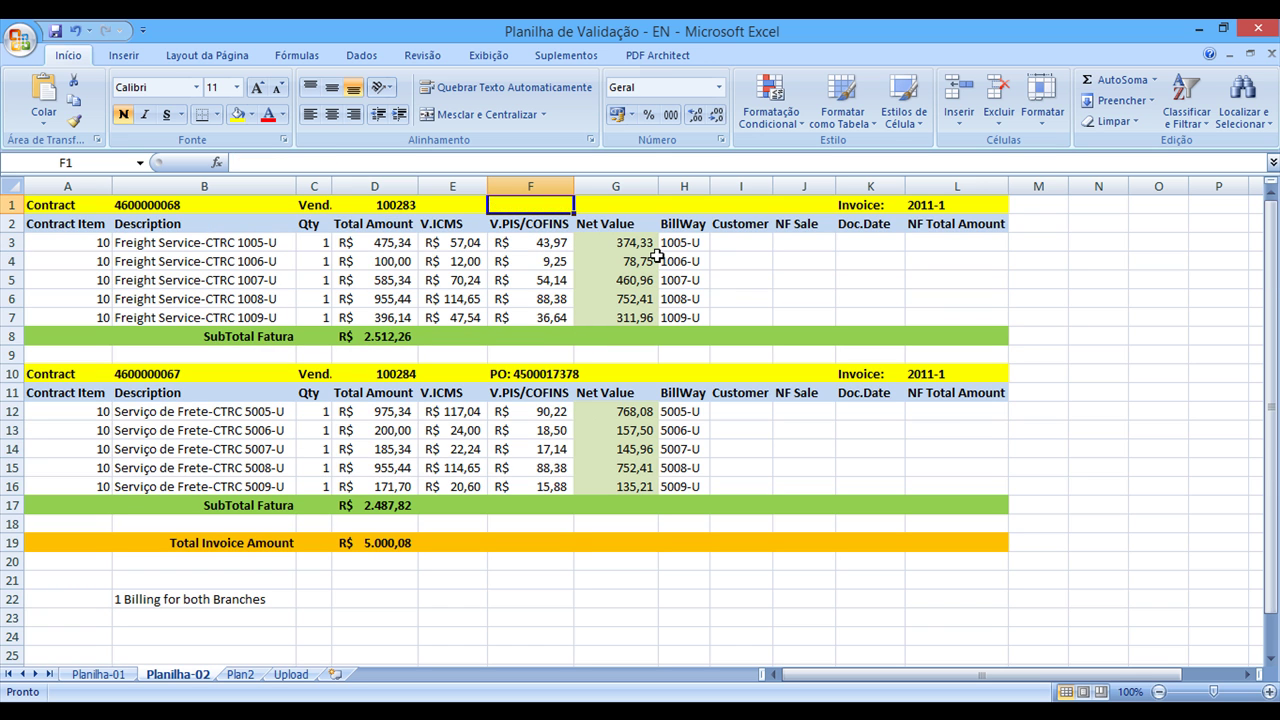
Step: Step through the first item's amounts and waybill 1005-U in H3 down to the last waybill in H7
key(Down)
key(Left)
key(Left)
key(Down)
key(Right)
key(Right)
key(Right)
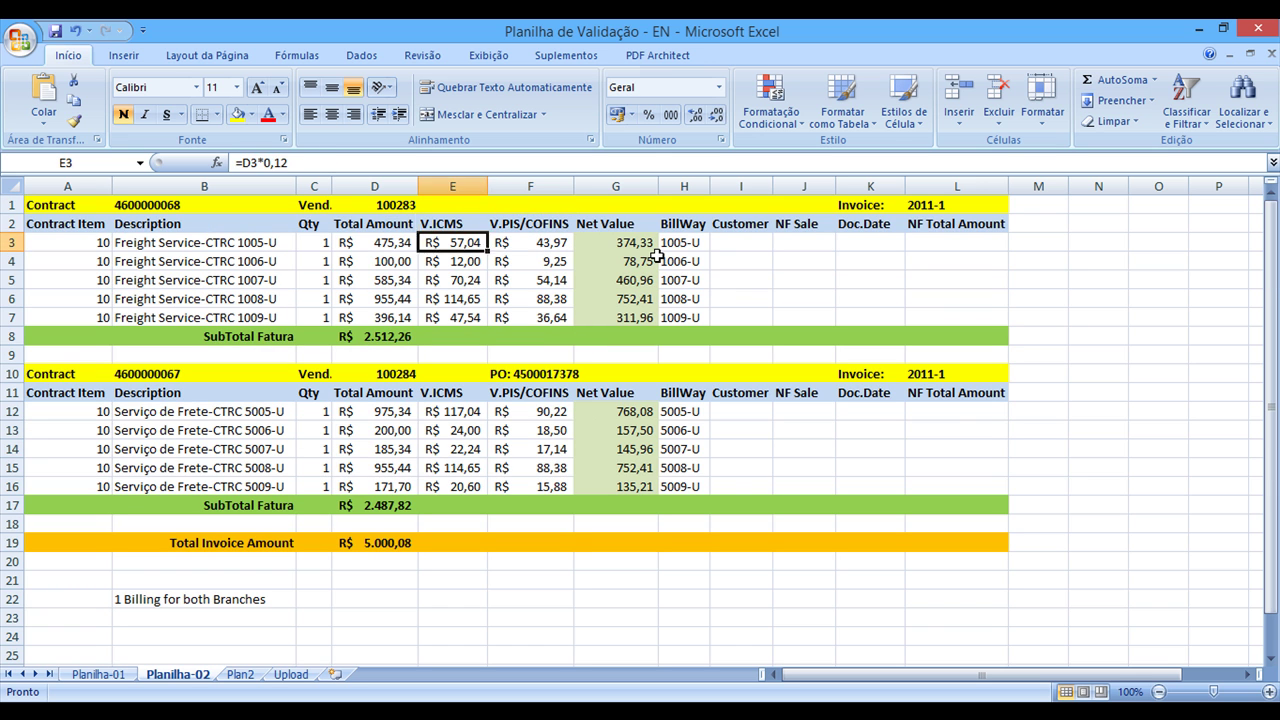
key(Right)
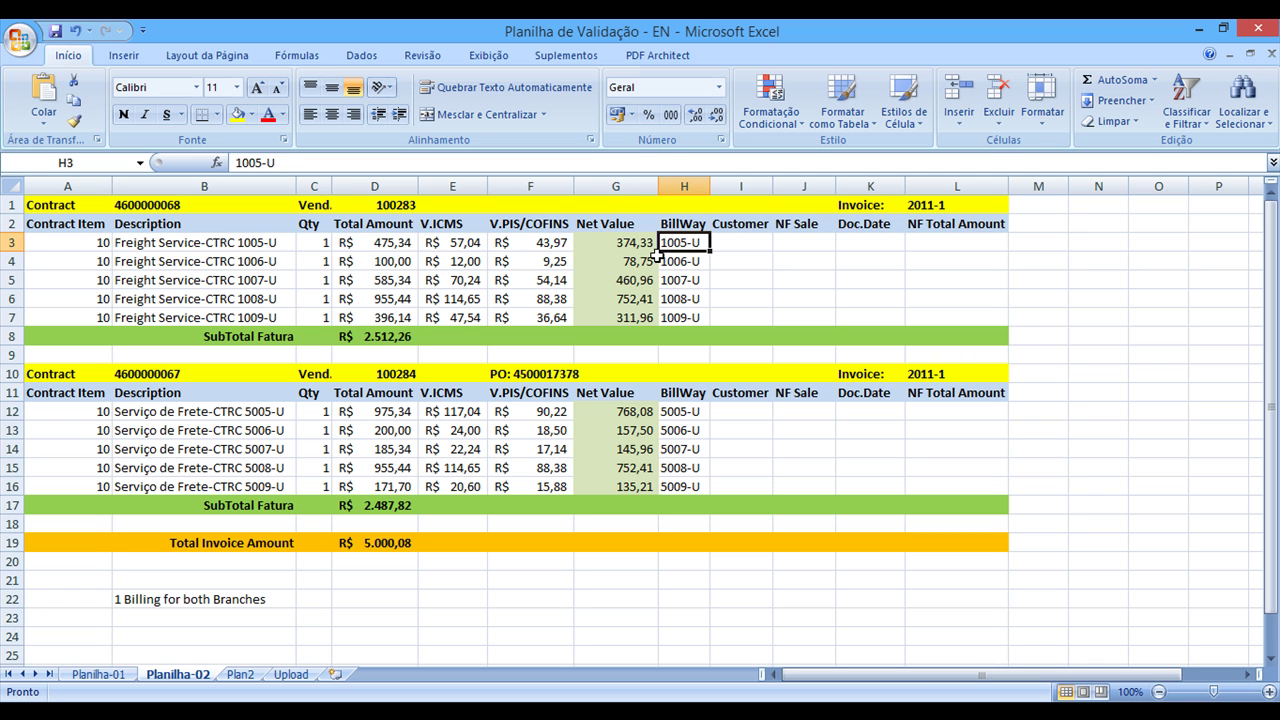
key(ctrl+Down)
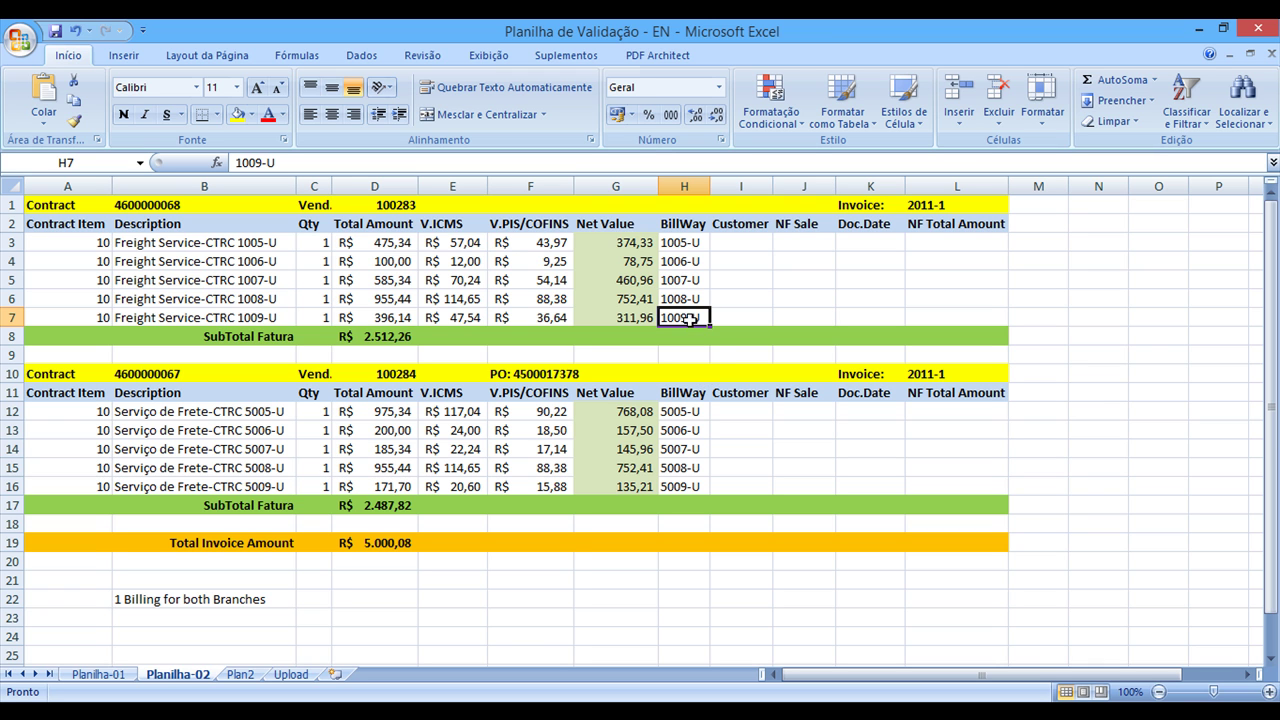
click(686, 242)
text(101)
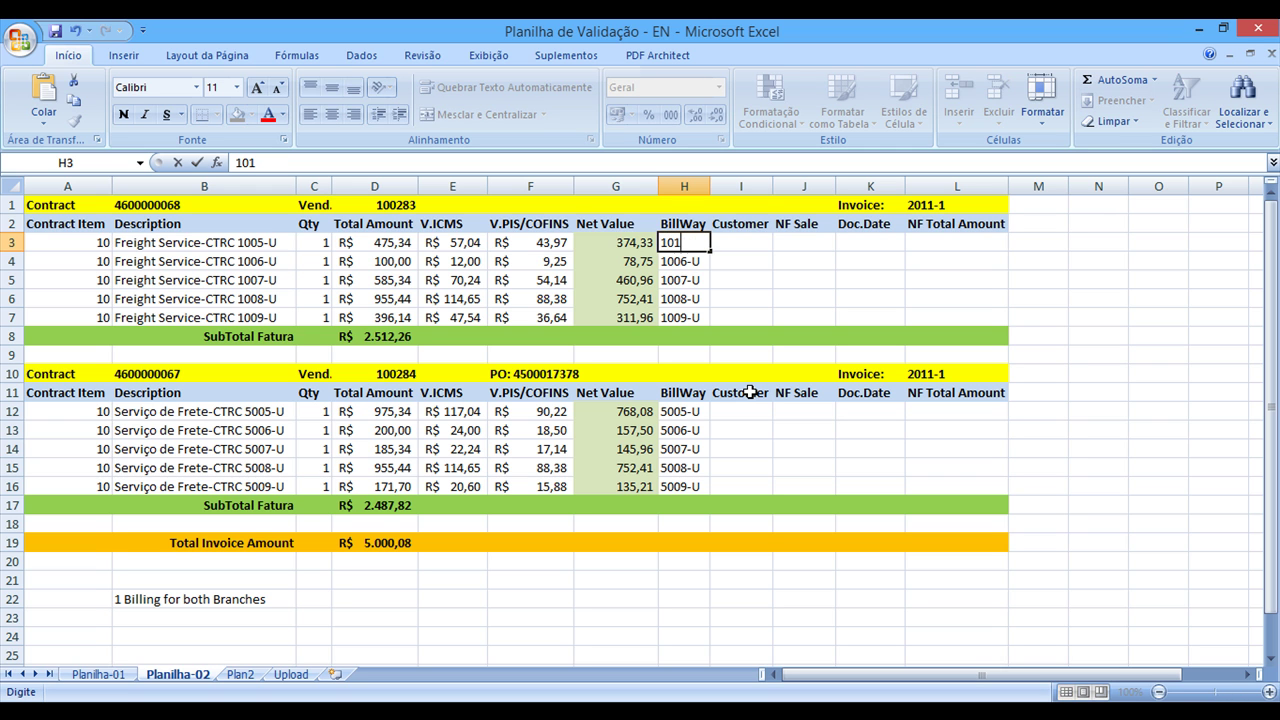
key(Return)
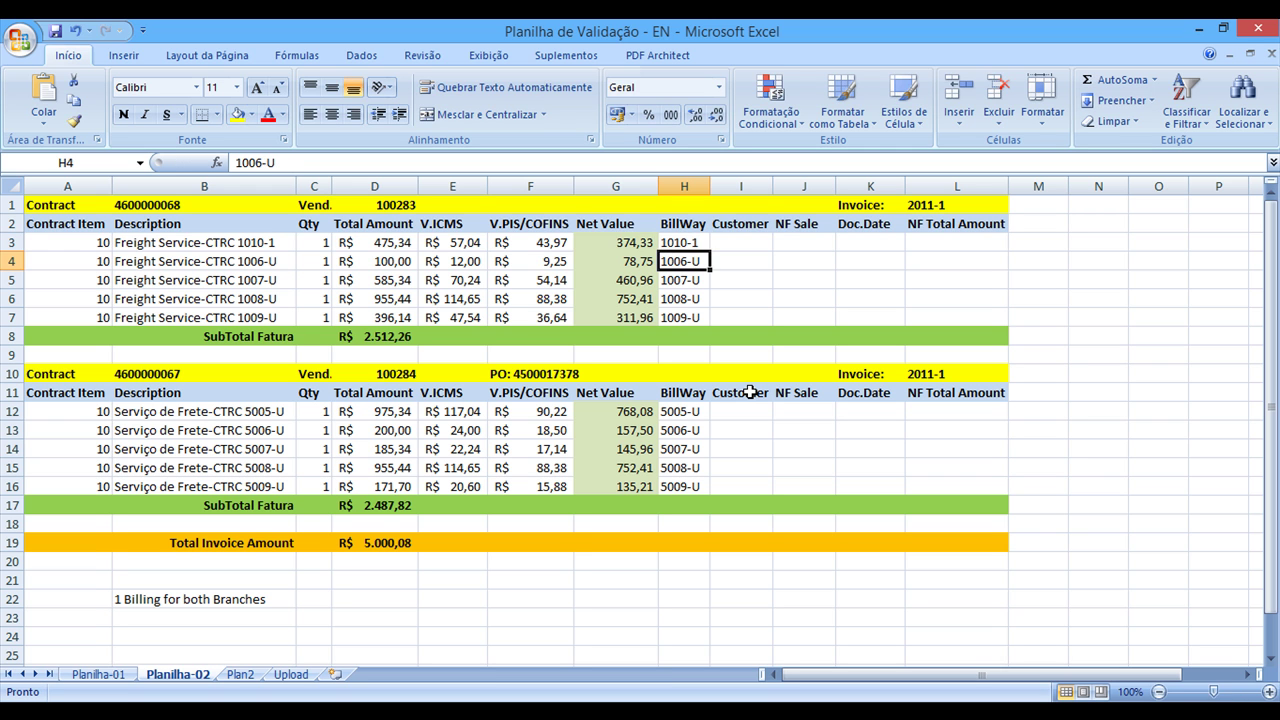
text(1)
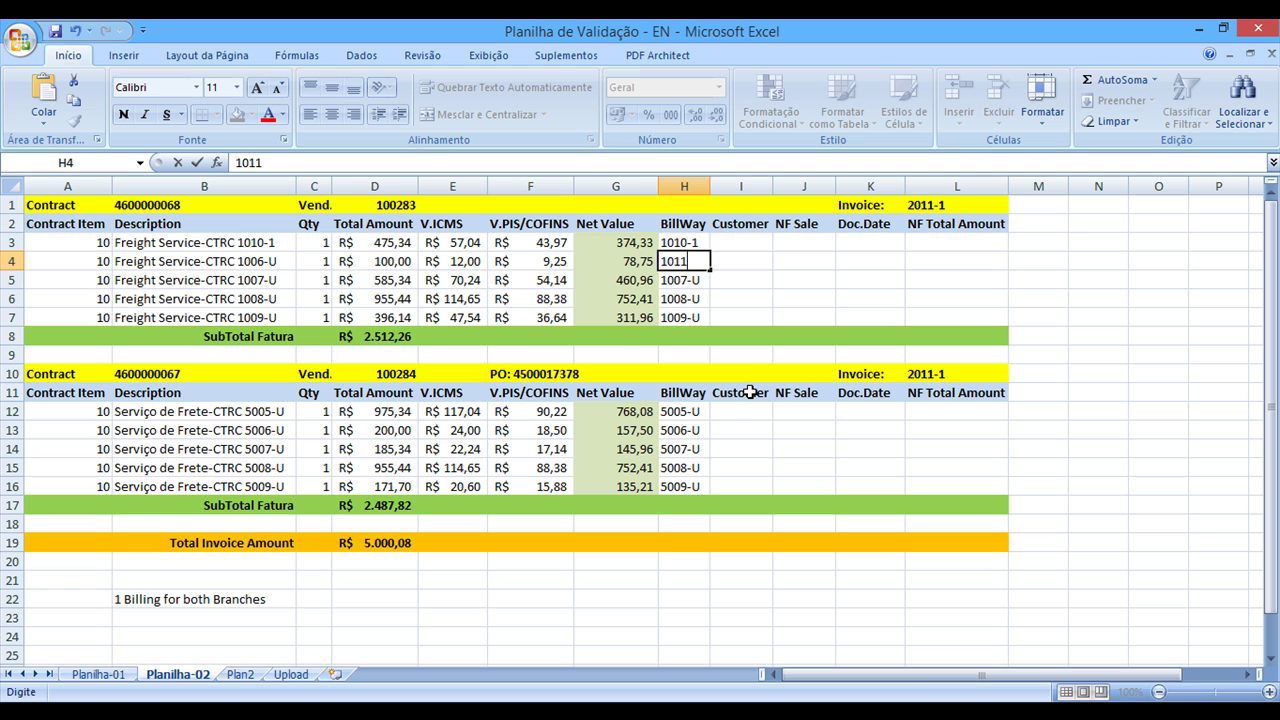
text(010-1)
key(Return)
text(10)
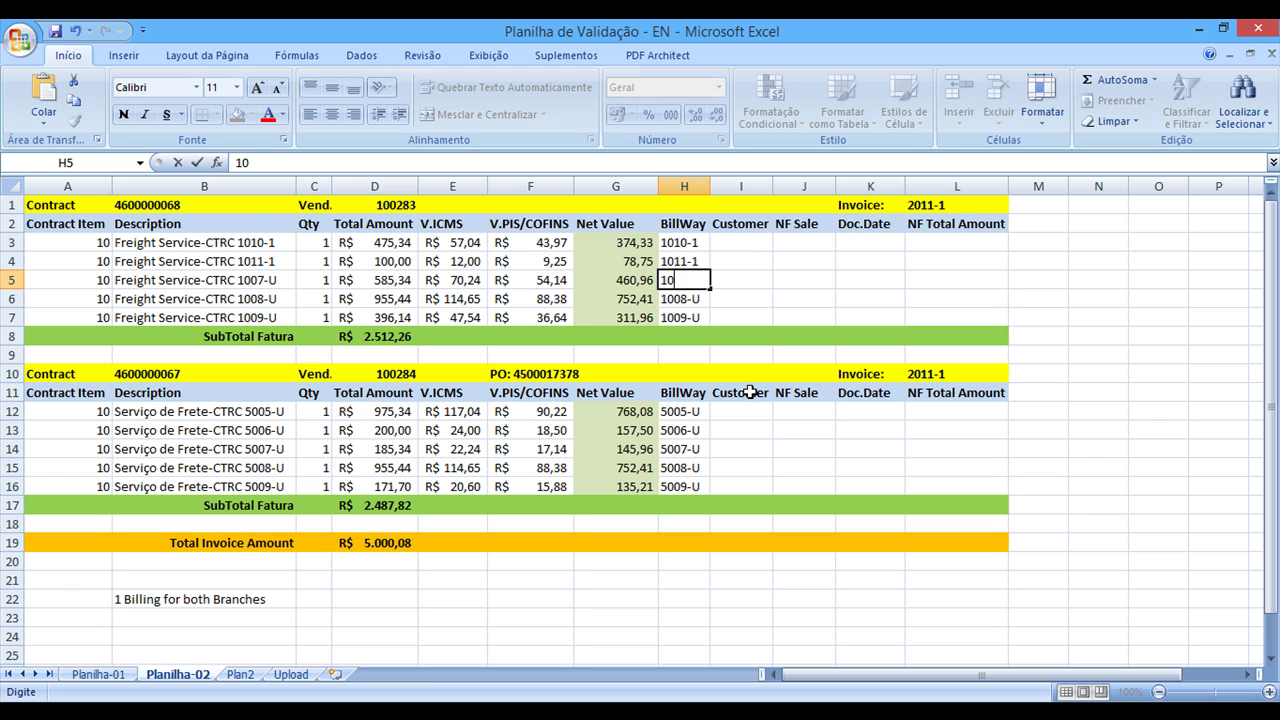
text(12-1)
key(Return)
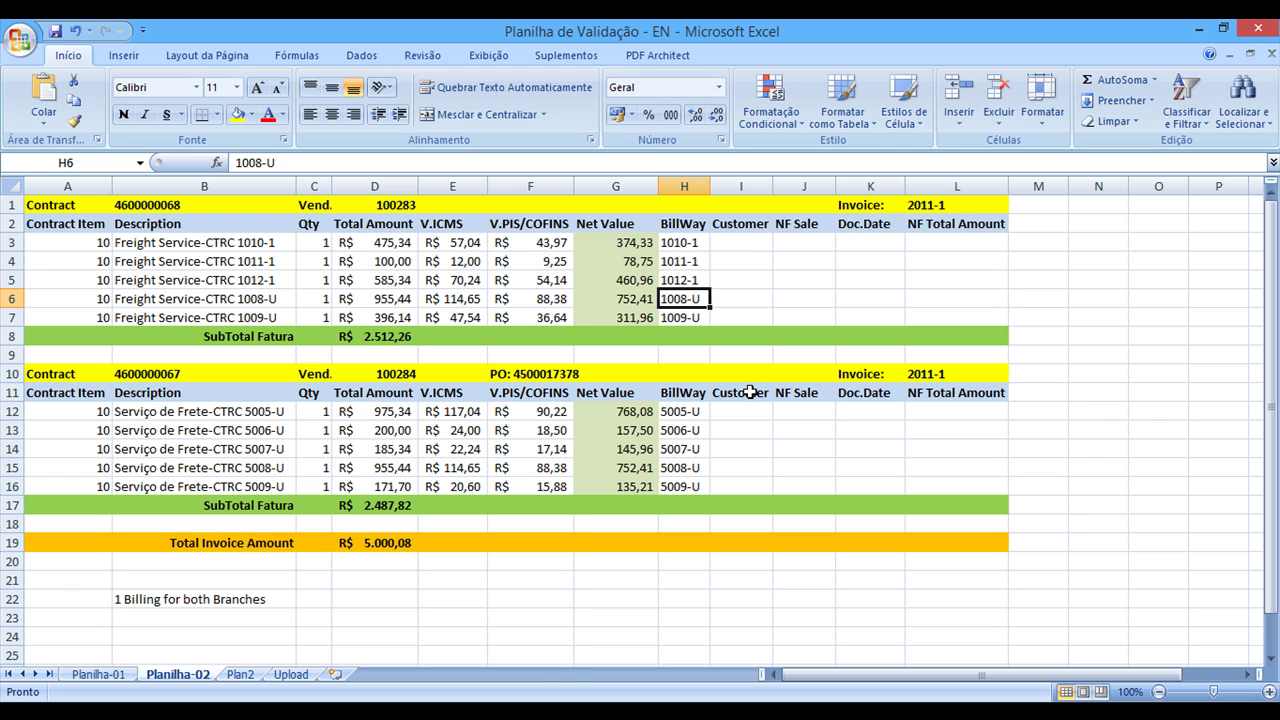
text(1013-1)
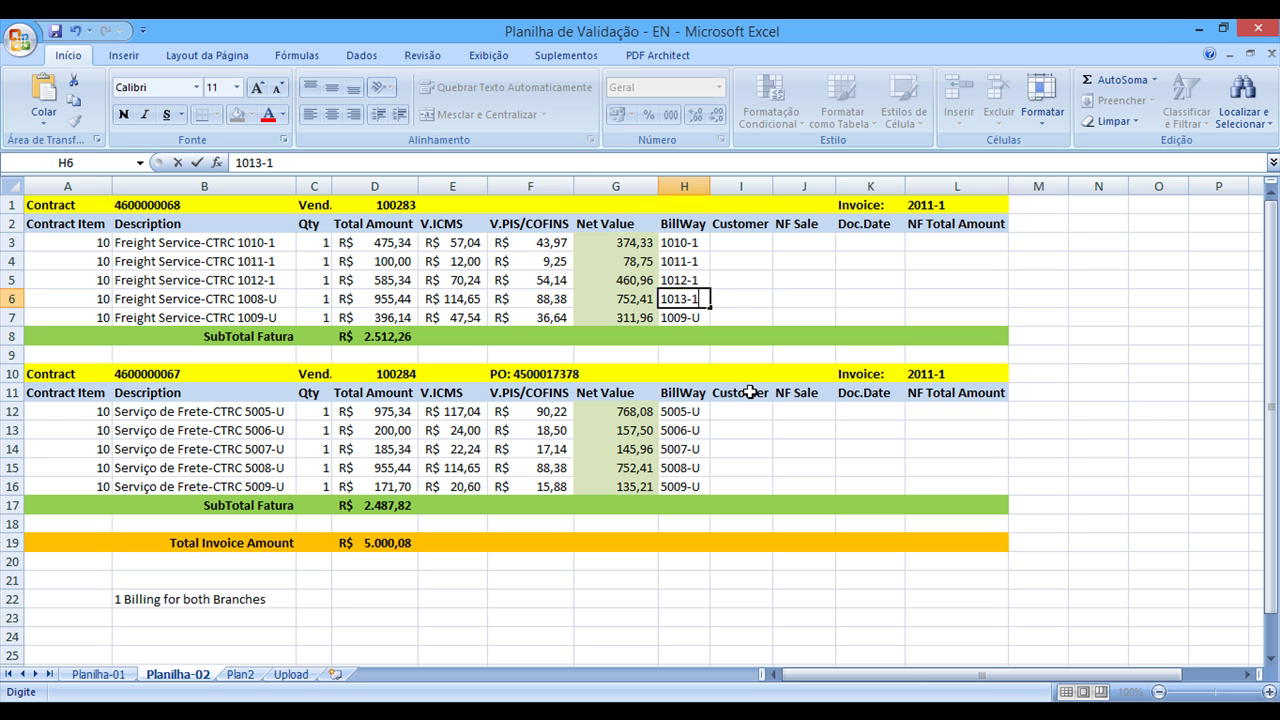
key(Return)
text(1014)
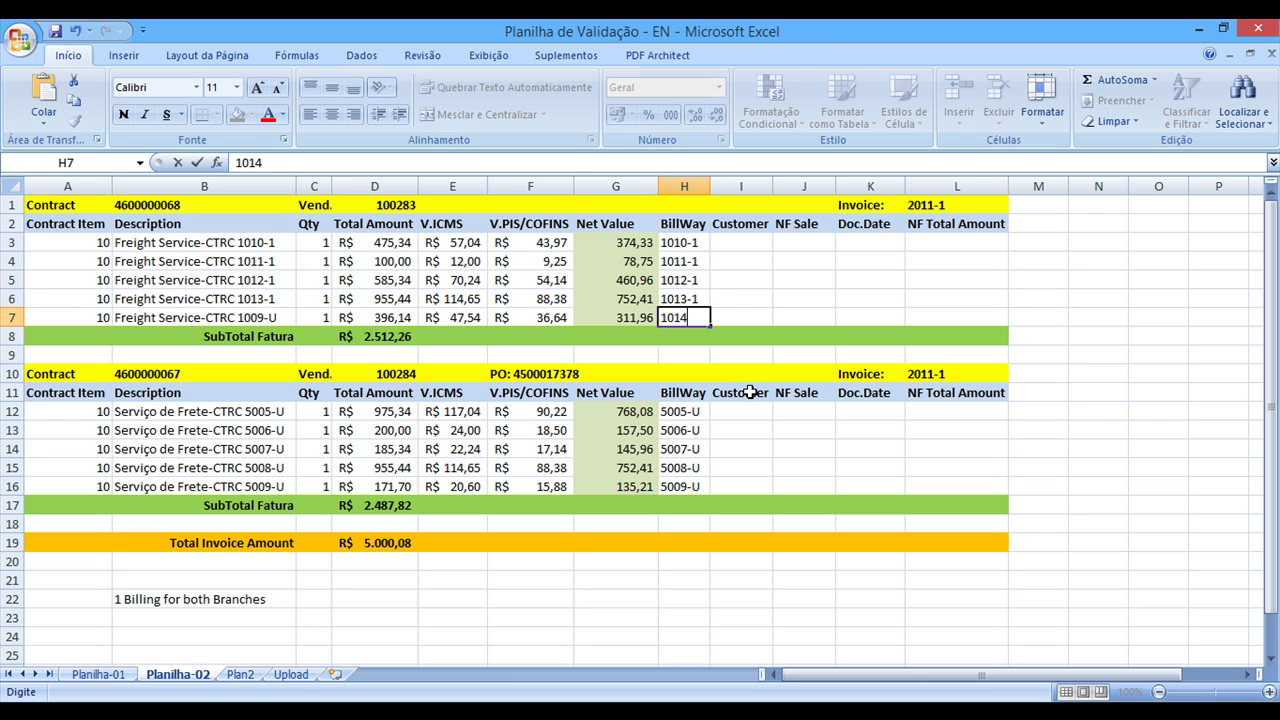
text(-1)
key(Return)
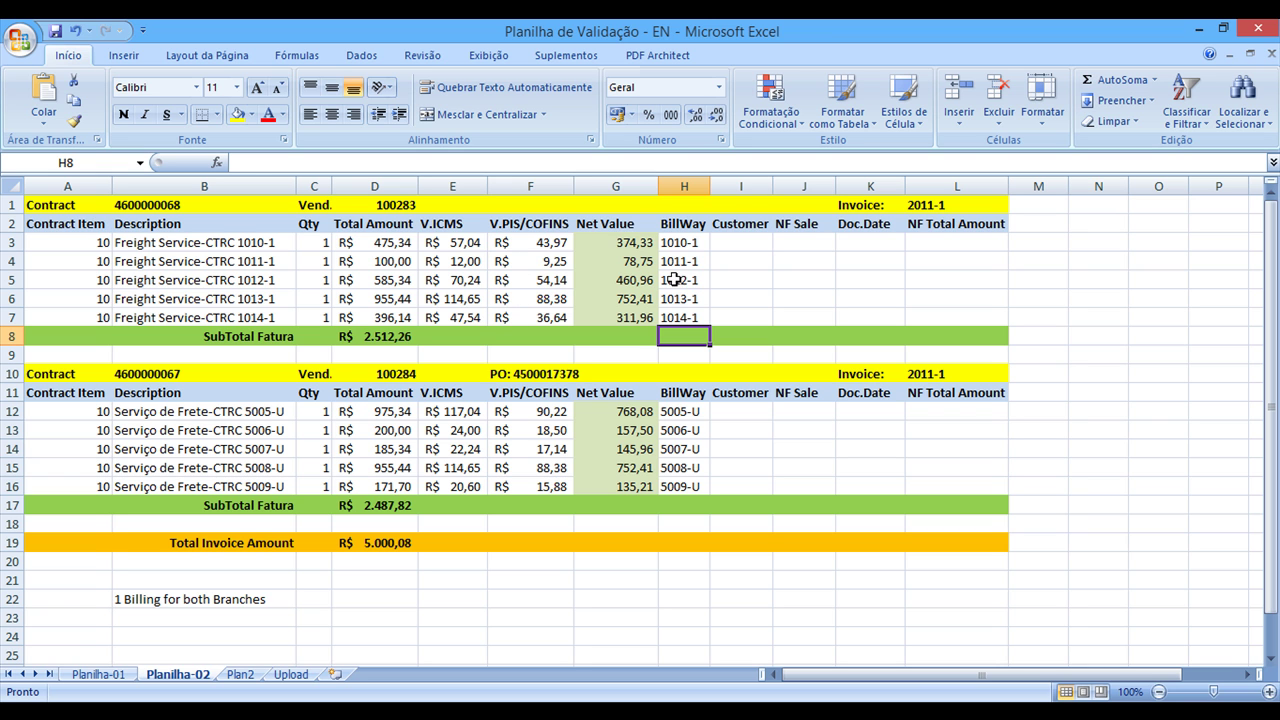
Step: Discard the 200 typed in F3, enter 500 as G3's net value, and view the Upload sheet
click(554, 246)
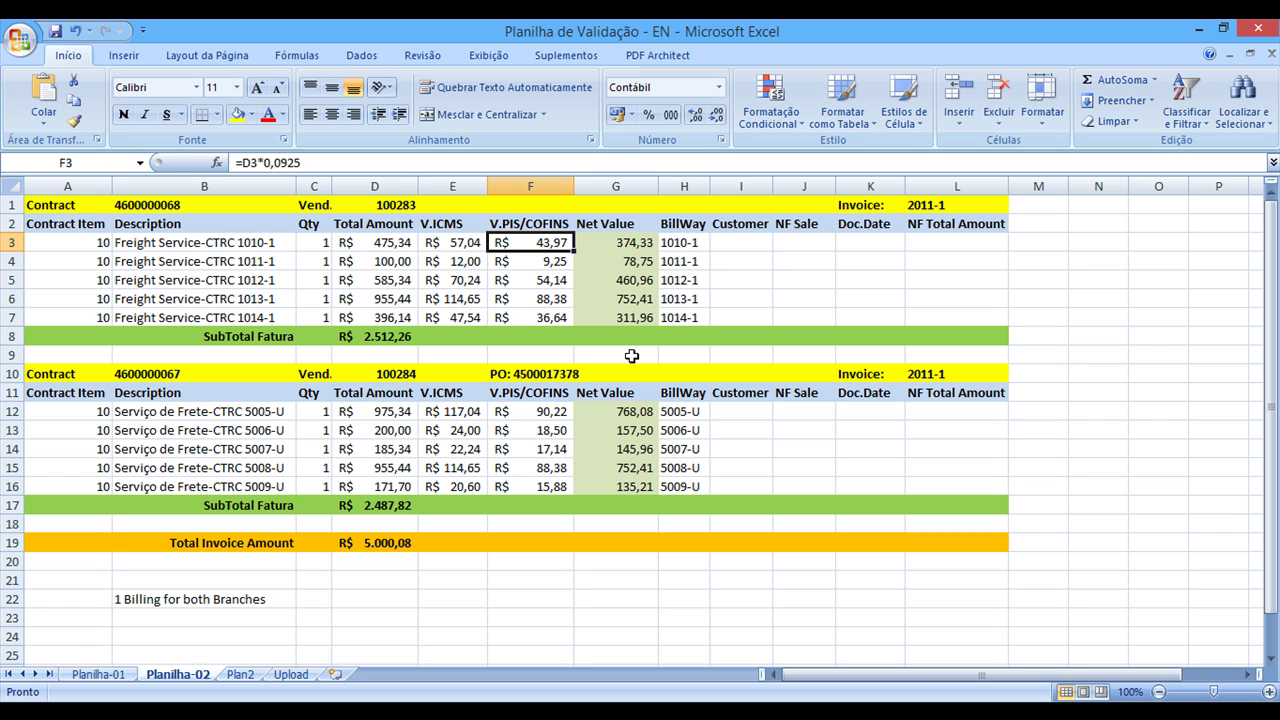
text(200)
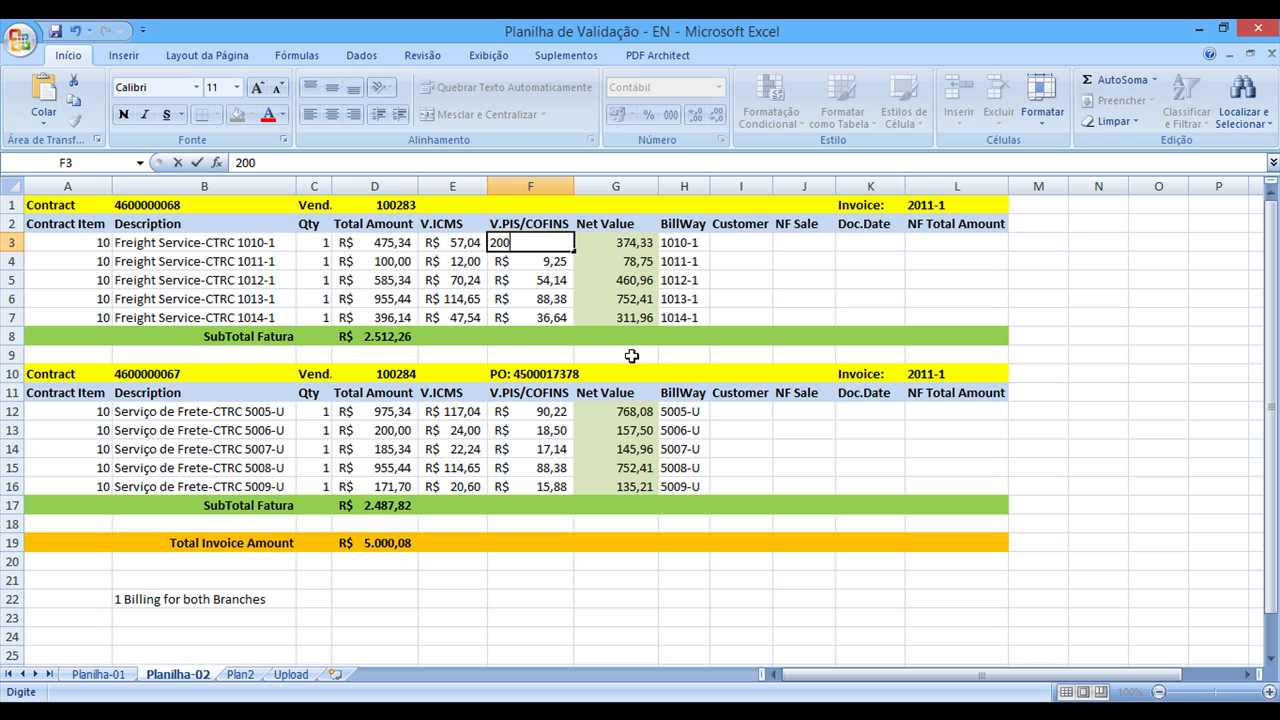
key(Escape)
key(Right)
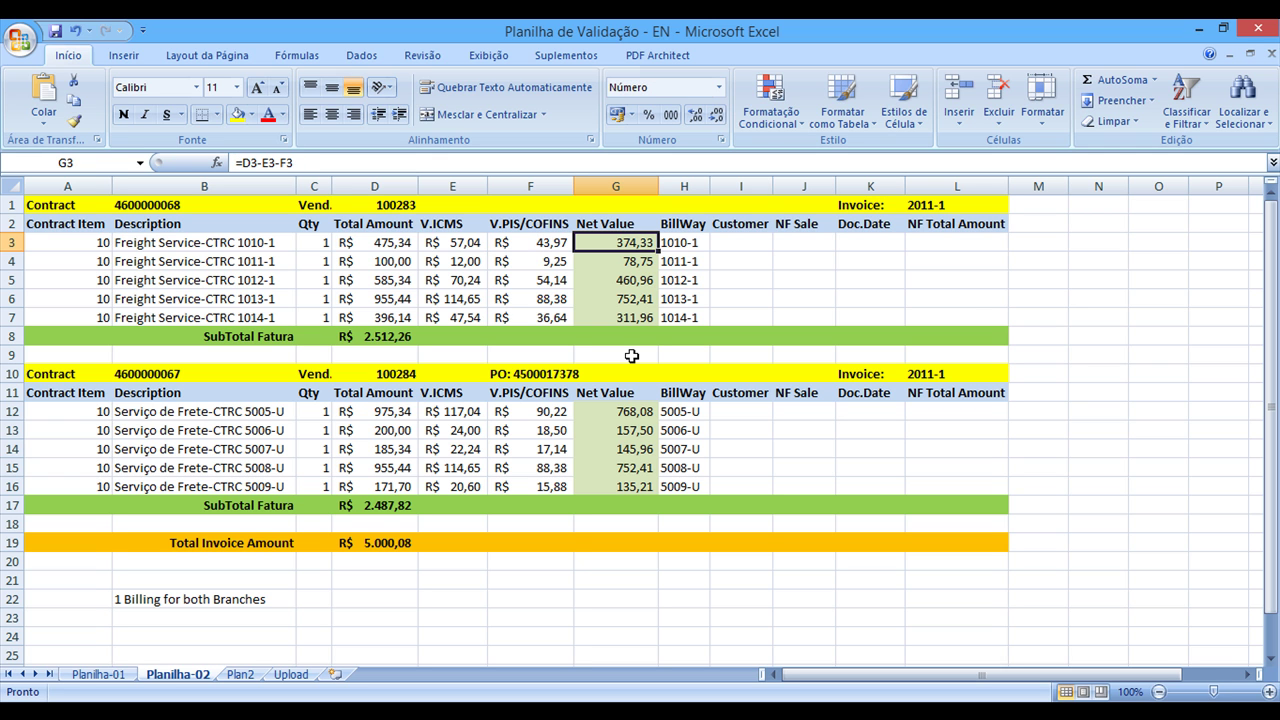
text(500)
key(Return)
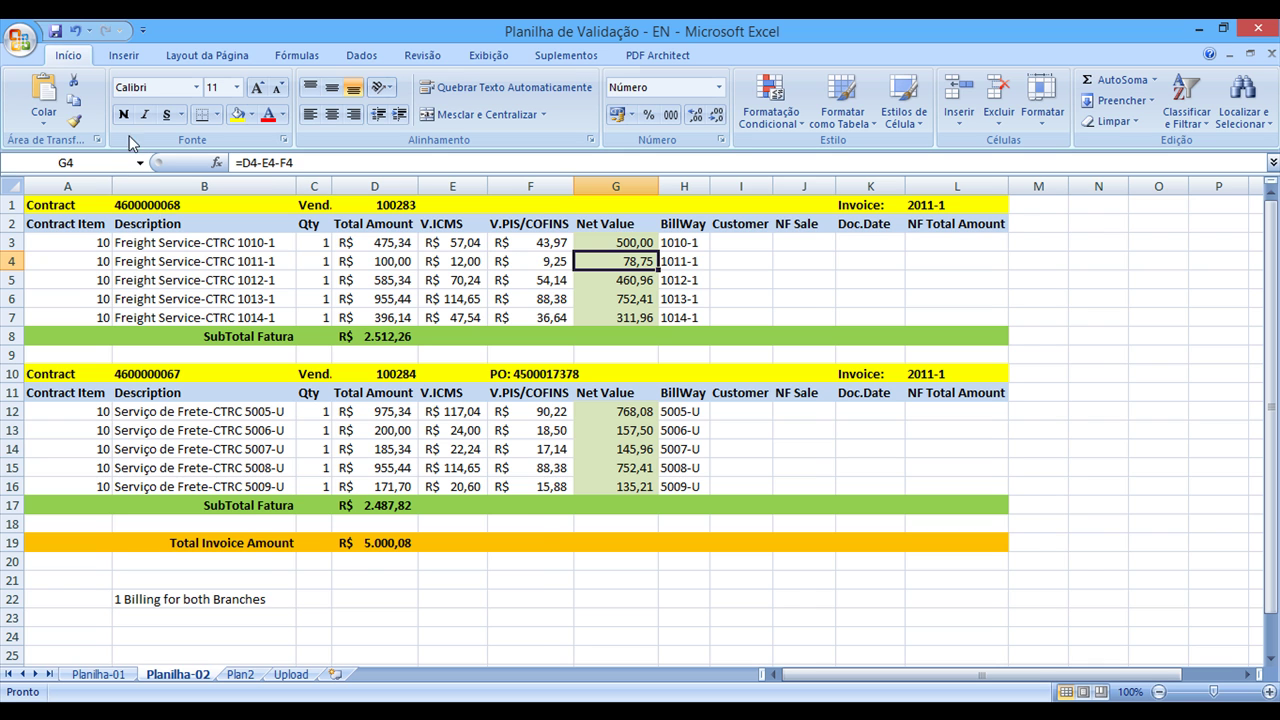
click(293, 675)
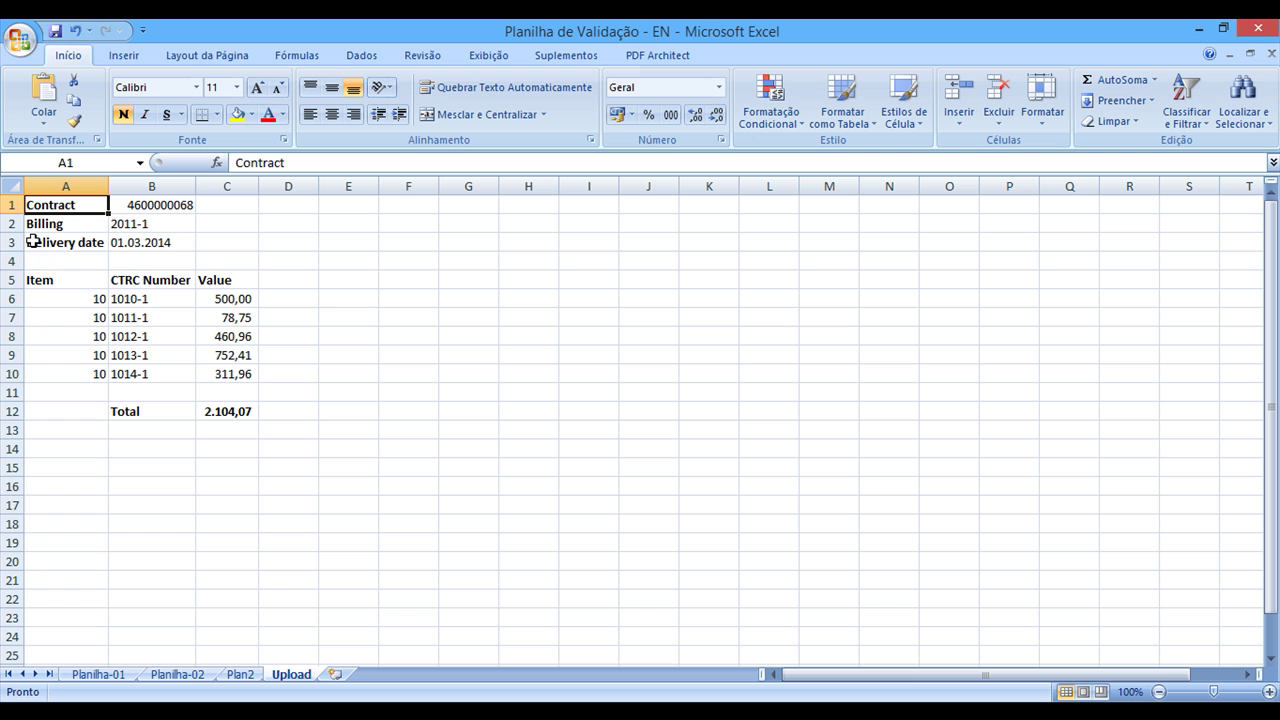
Step: Select the Upload table and compare it with the first contract's subtotal in Planilha-02 D8
drag(51, 204, 245, 410)
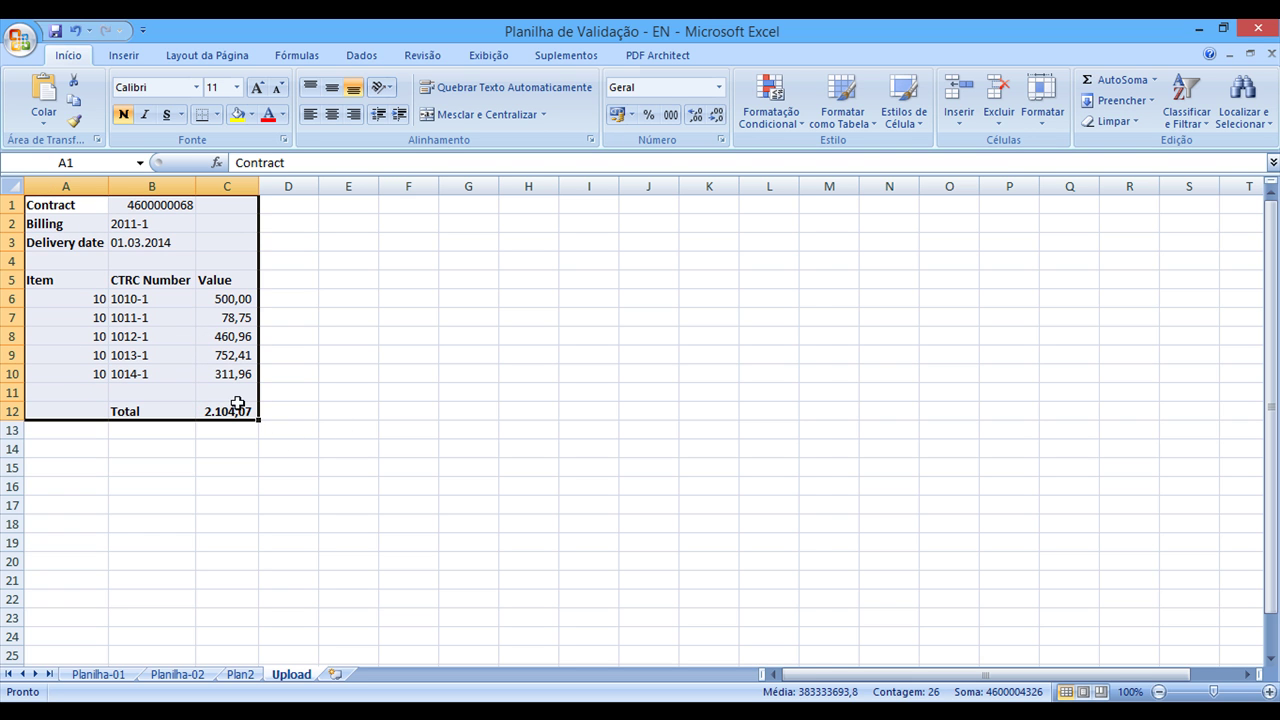
click(177, 674)
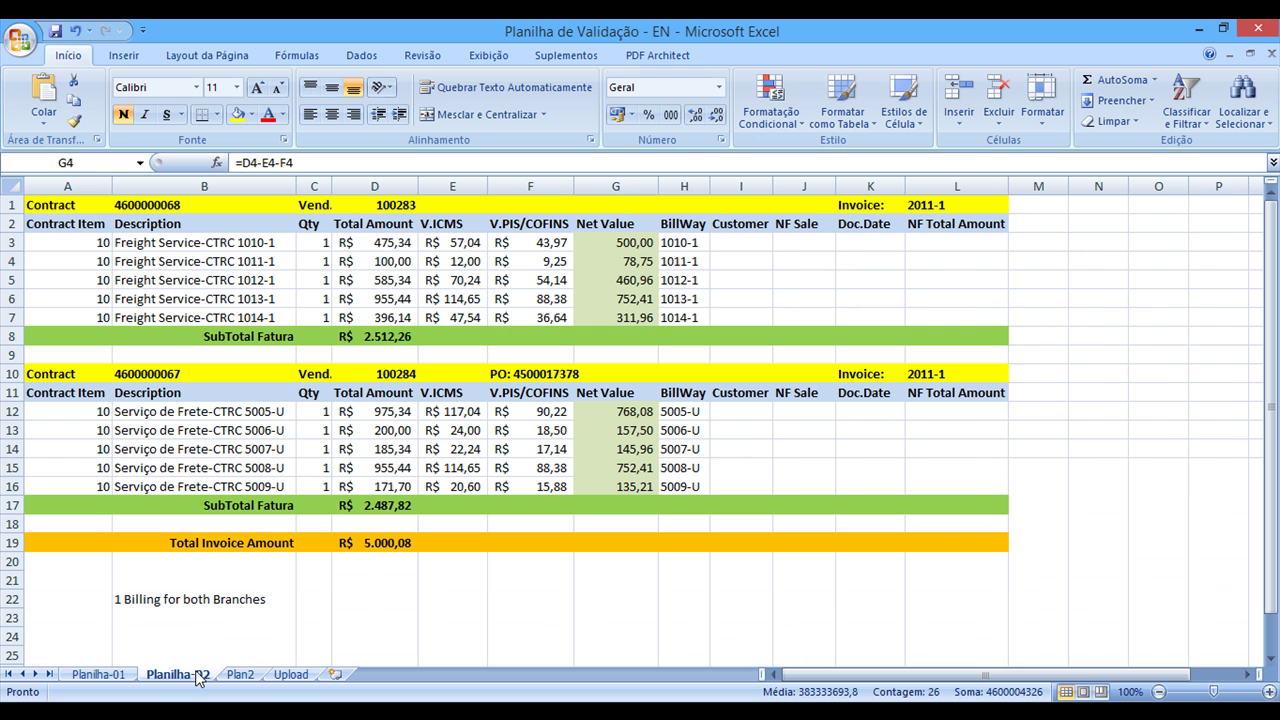
click(381, 335)
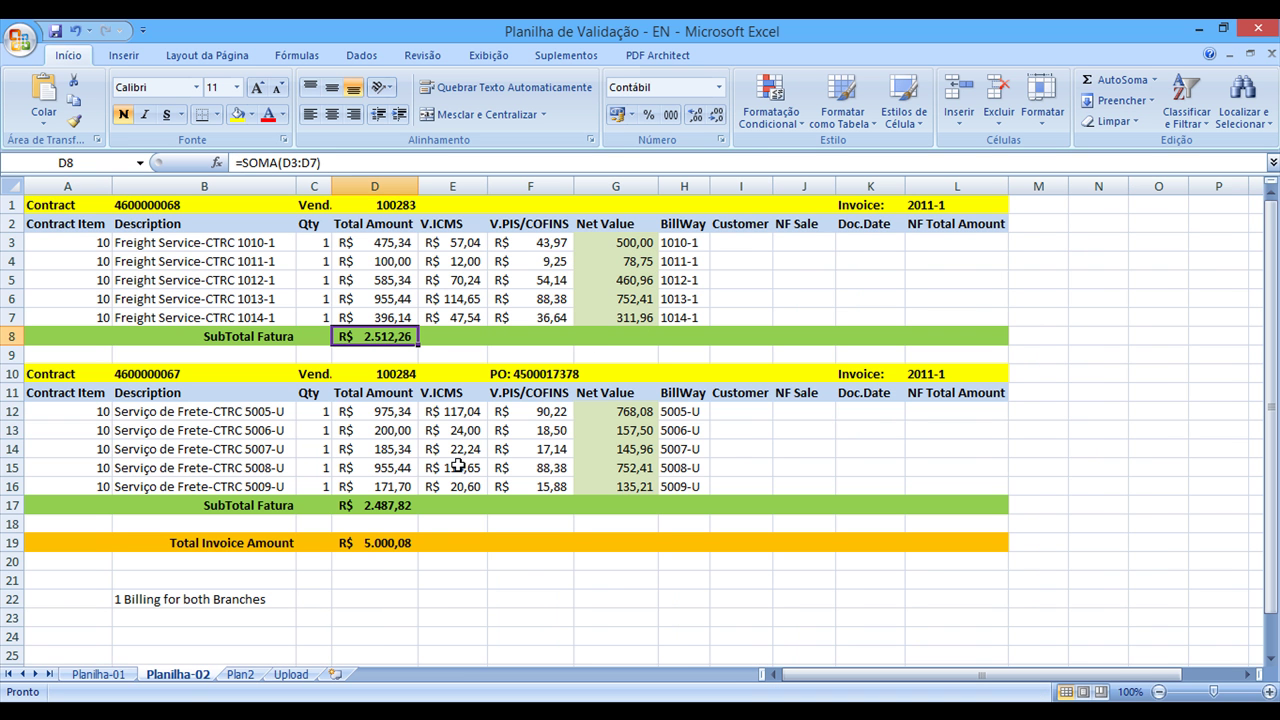
click(291, 675)
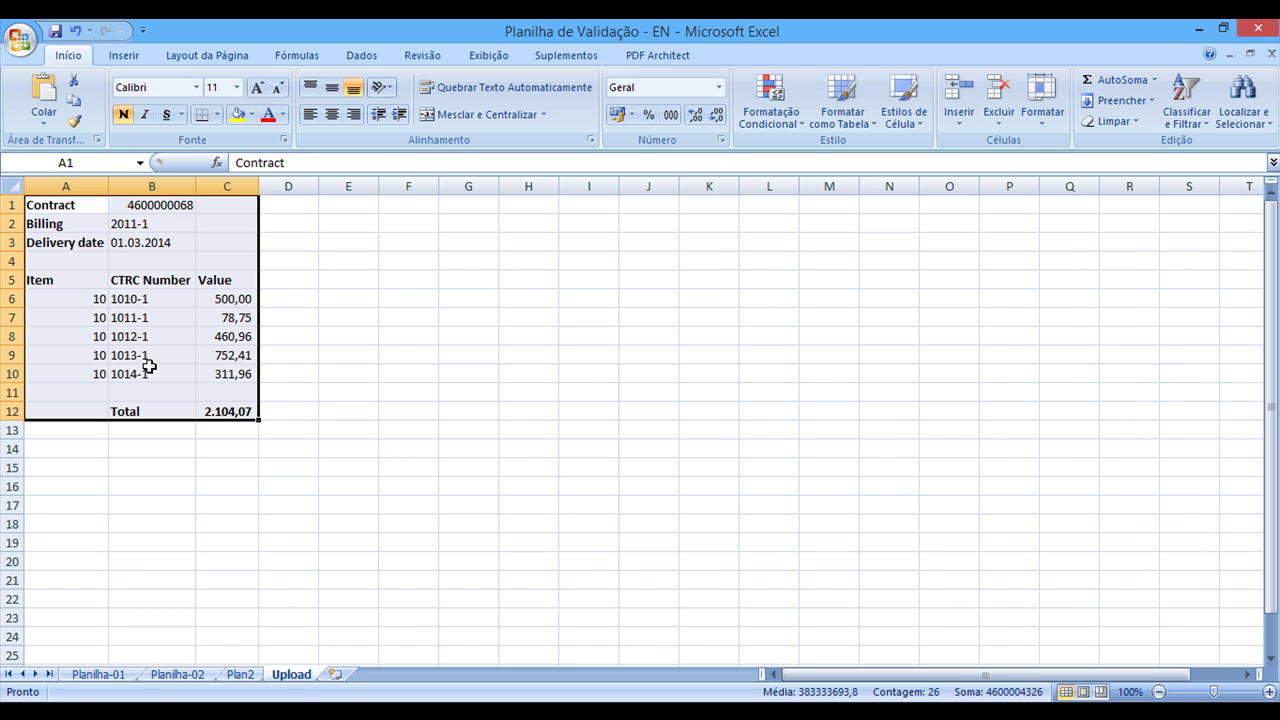
Step: Confirm C6 picks up the new 500,00 net value and check the C12 Total formula's range
click(164, 304)
click(252, 298)
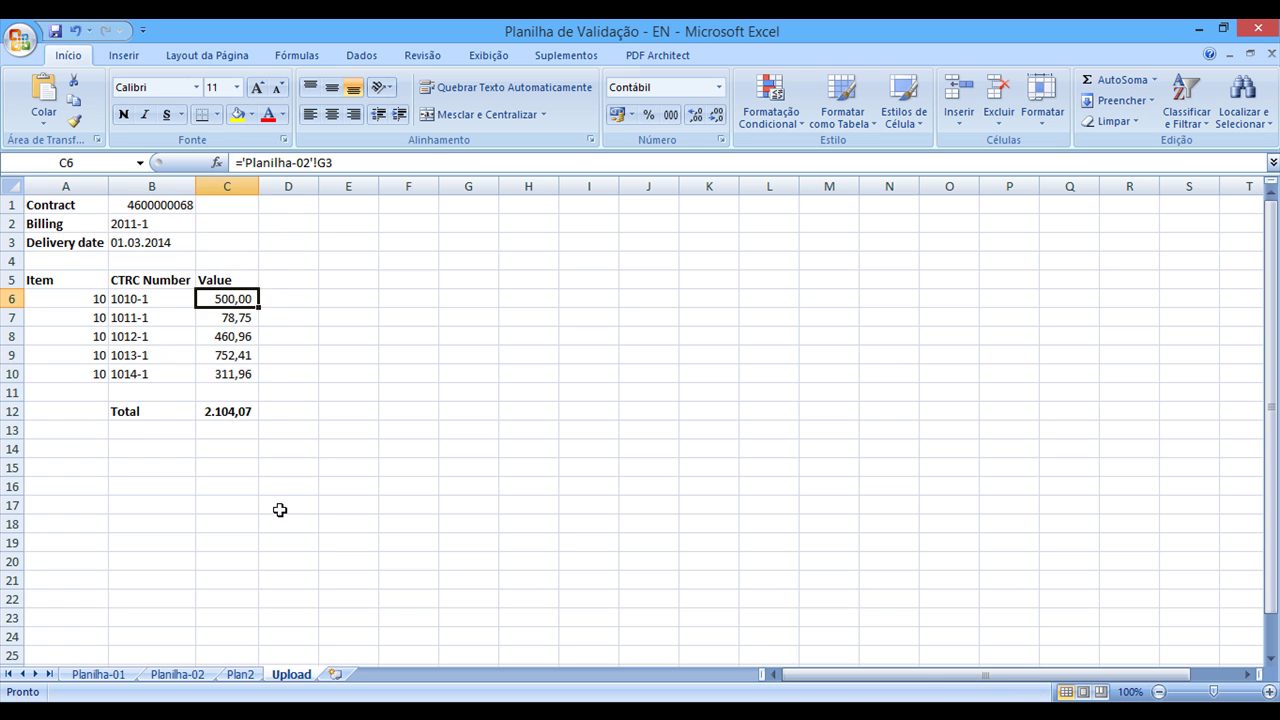
click(247, 372)
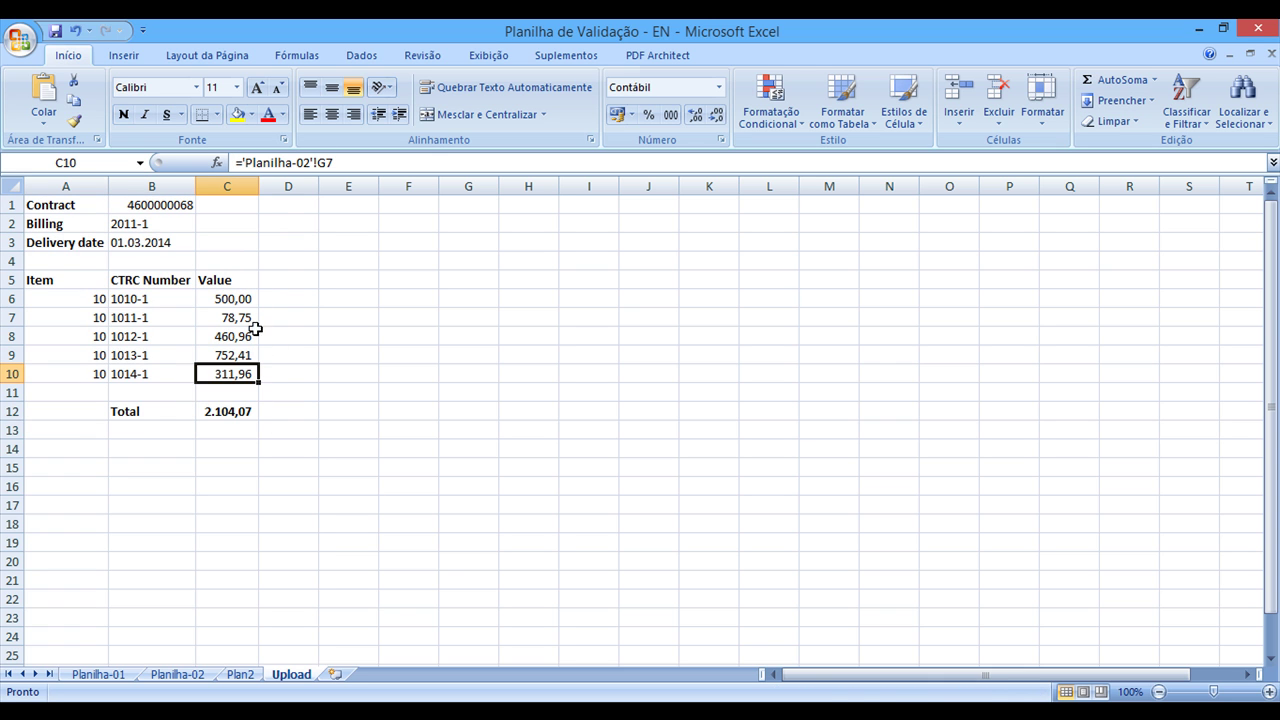
click(232, 298)
drag(232, 298, 232, 355)
click(231, 419)
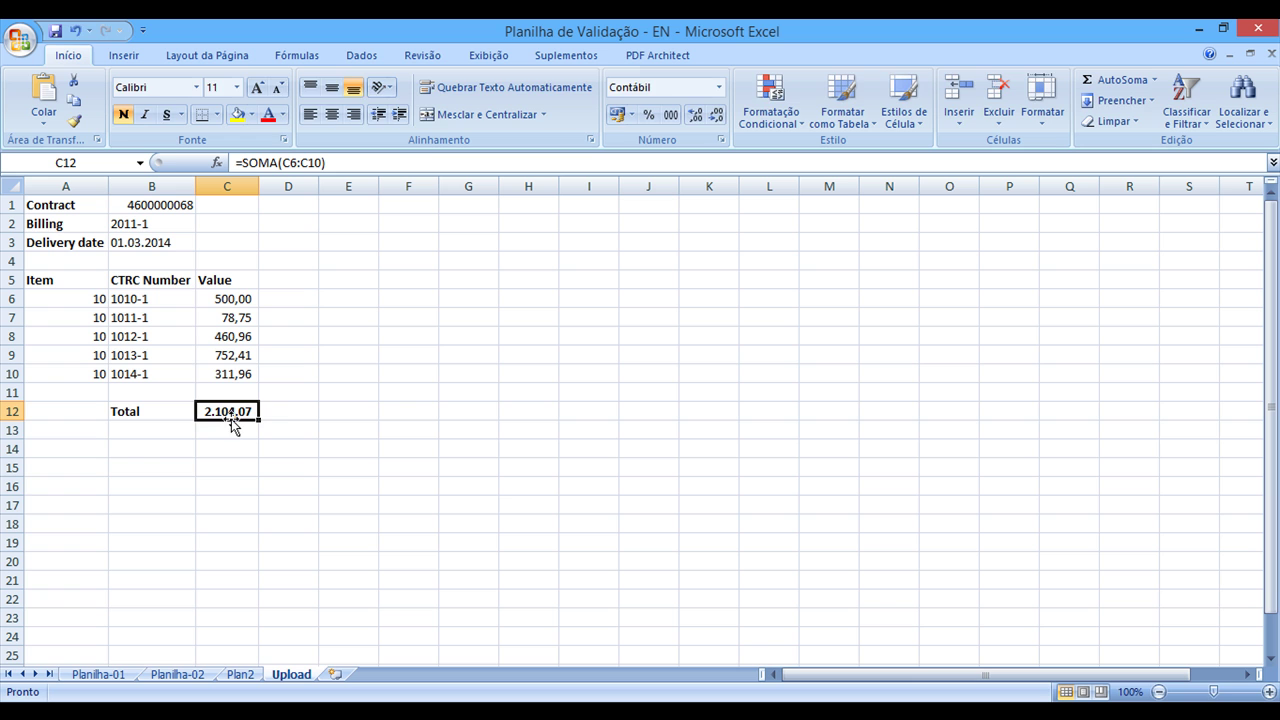
key(F2)
key(Return)
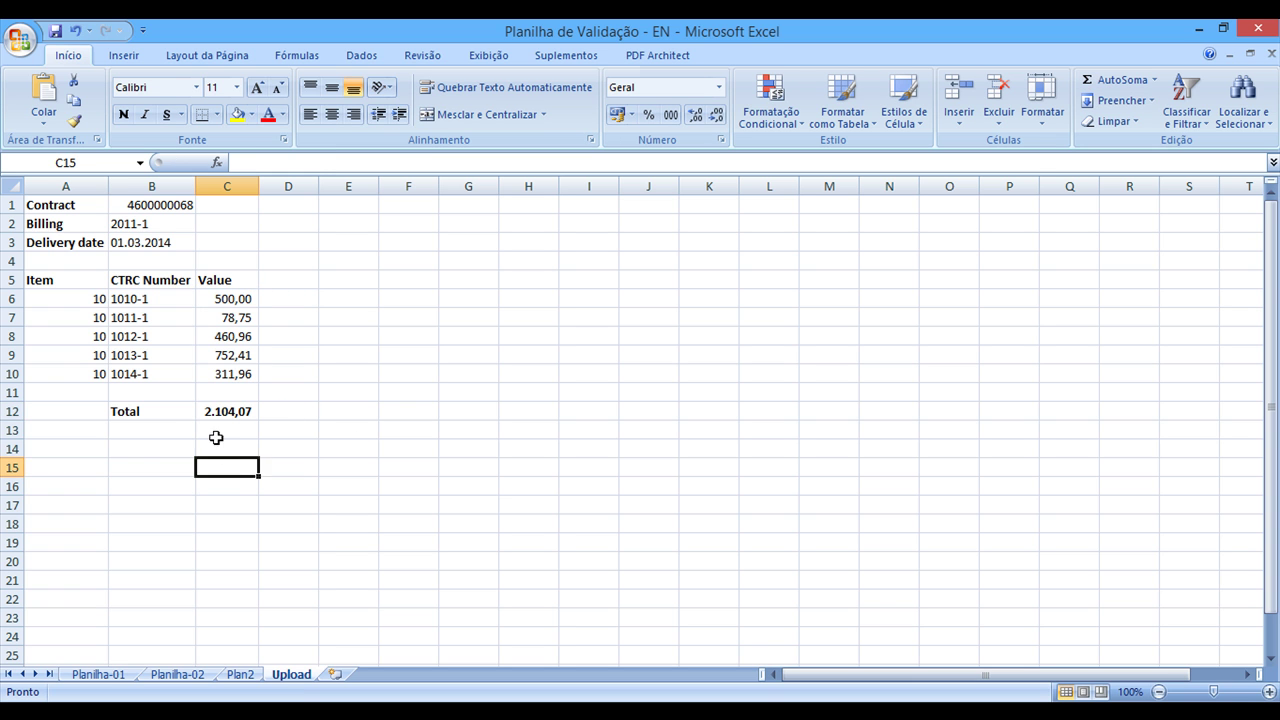
Step: Check the CTRC numbers in B6:B10 and the value links in C6:C10
click(143, 372)
click(149, 353)
click(148, 336)
click(147, 316)
click(147, 298)
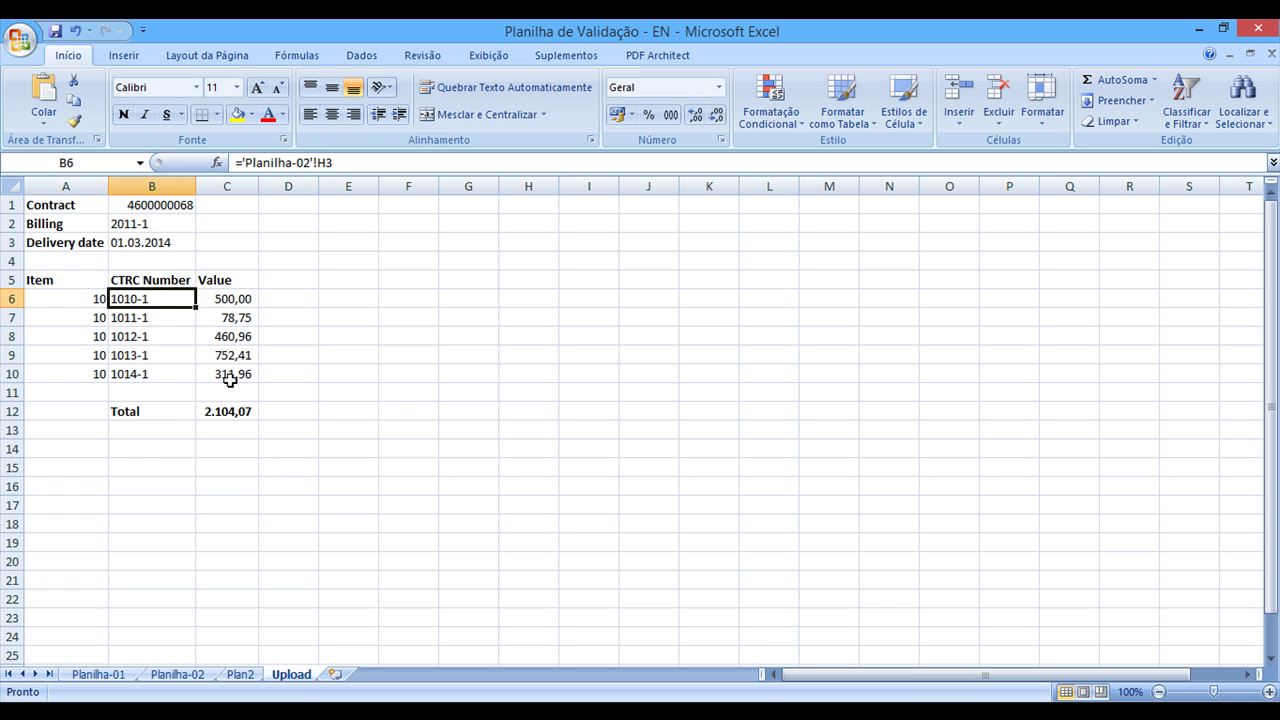
click(232, 374)
click(232, 355)
click(238, 316)
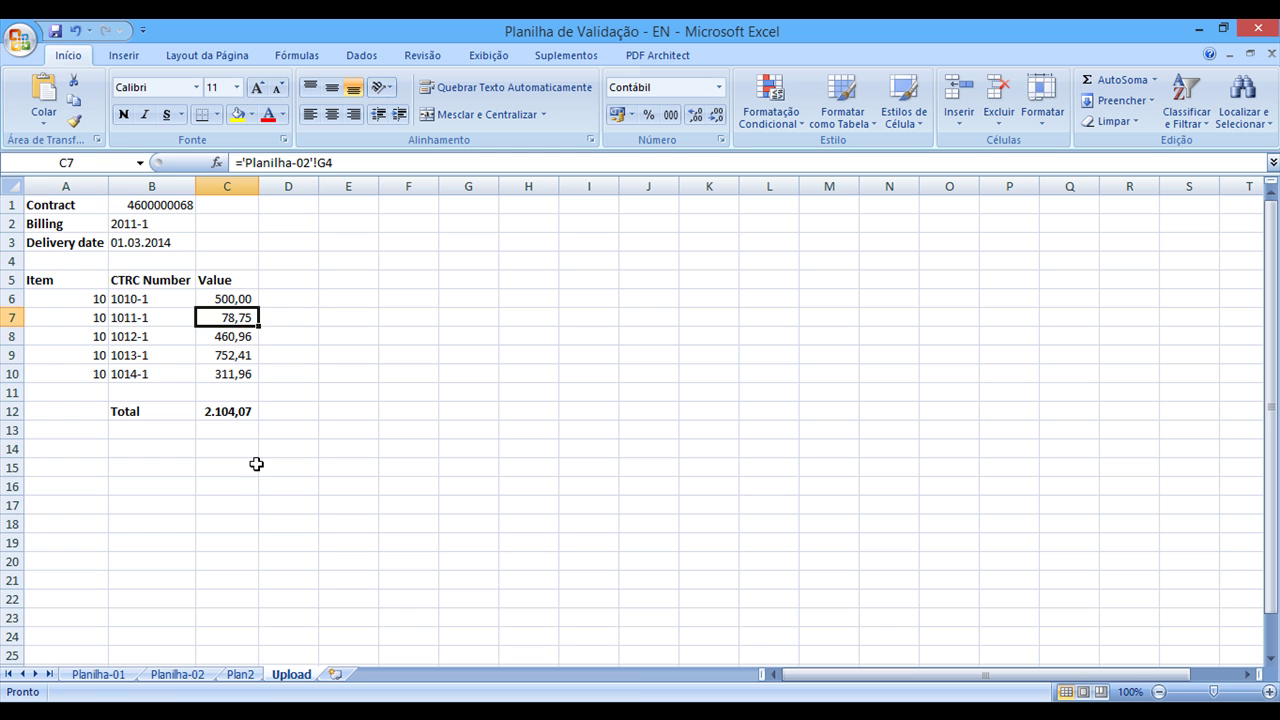
click(230, 298)
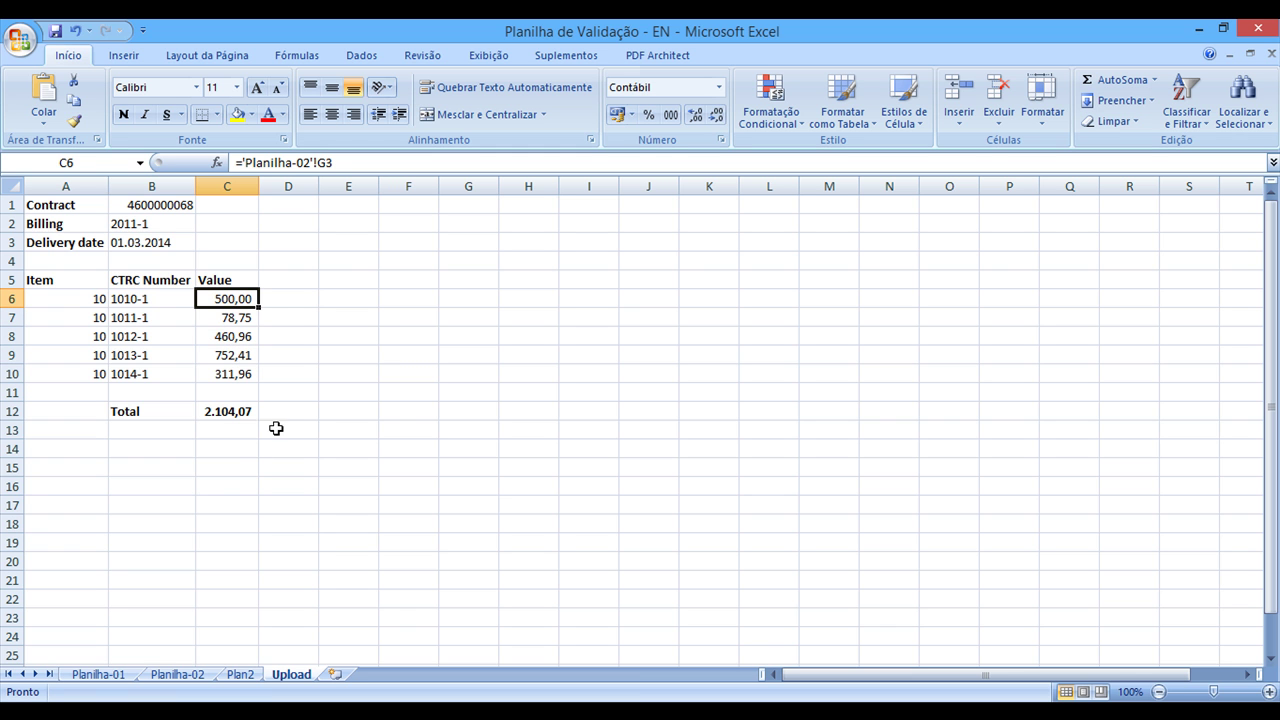
Step: Verify Planilha-02's net values G3:G7, total amounts D3:D7 and subtotal D8, then save the workbook
click(166, 675)
click(634, 243)
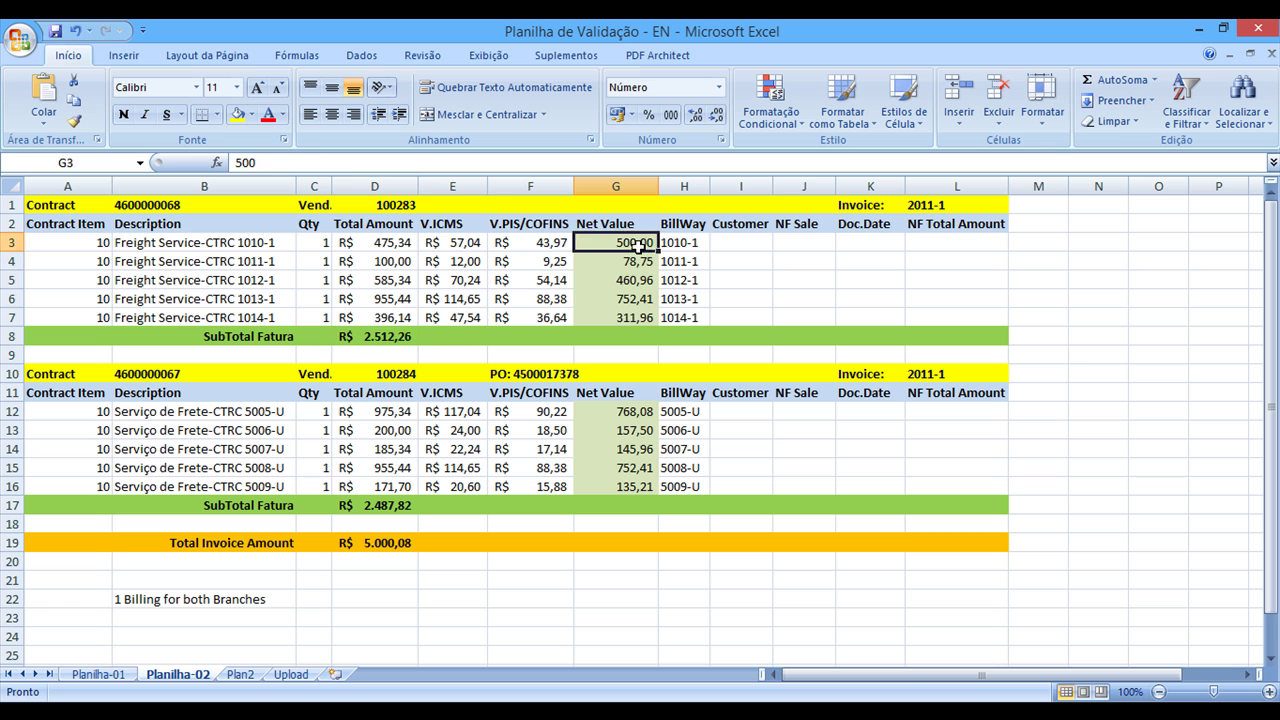
click(633, 262)
click(633, 280)
click(632, 299)
click(632, 316)
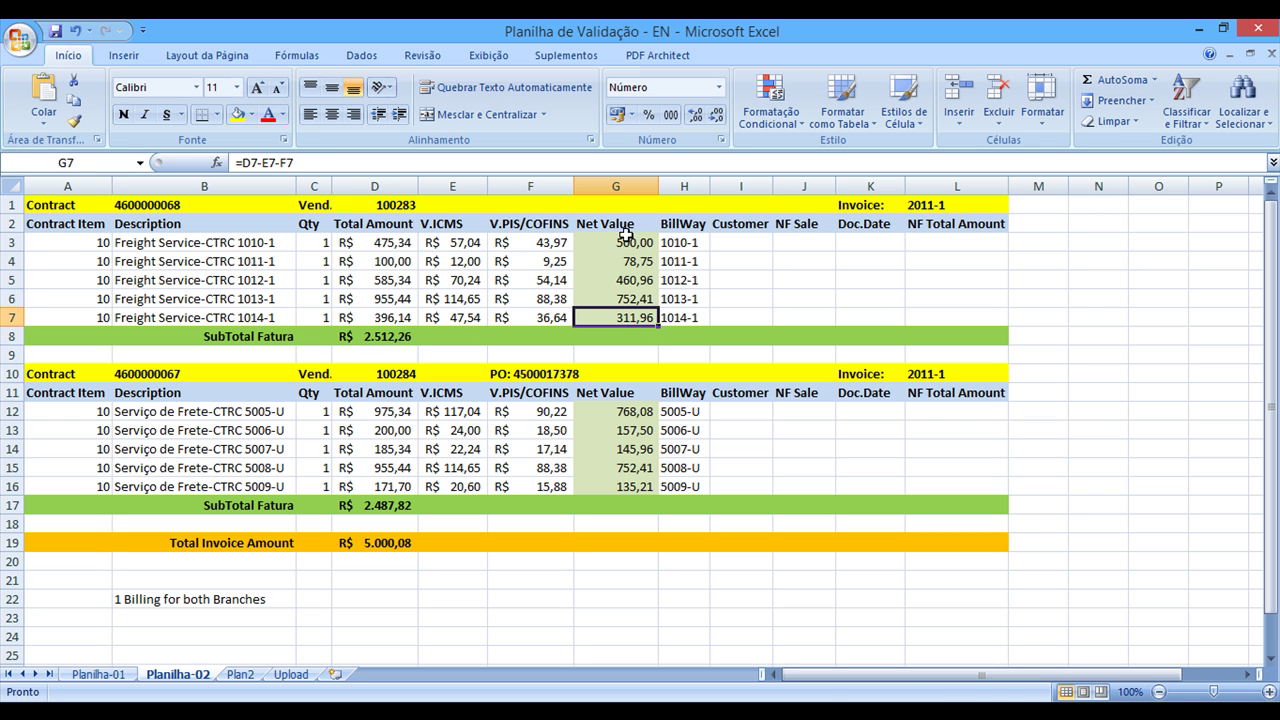
drag(627, 241, 634, 315)
drag(371, 243, 378, 318)
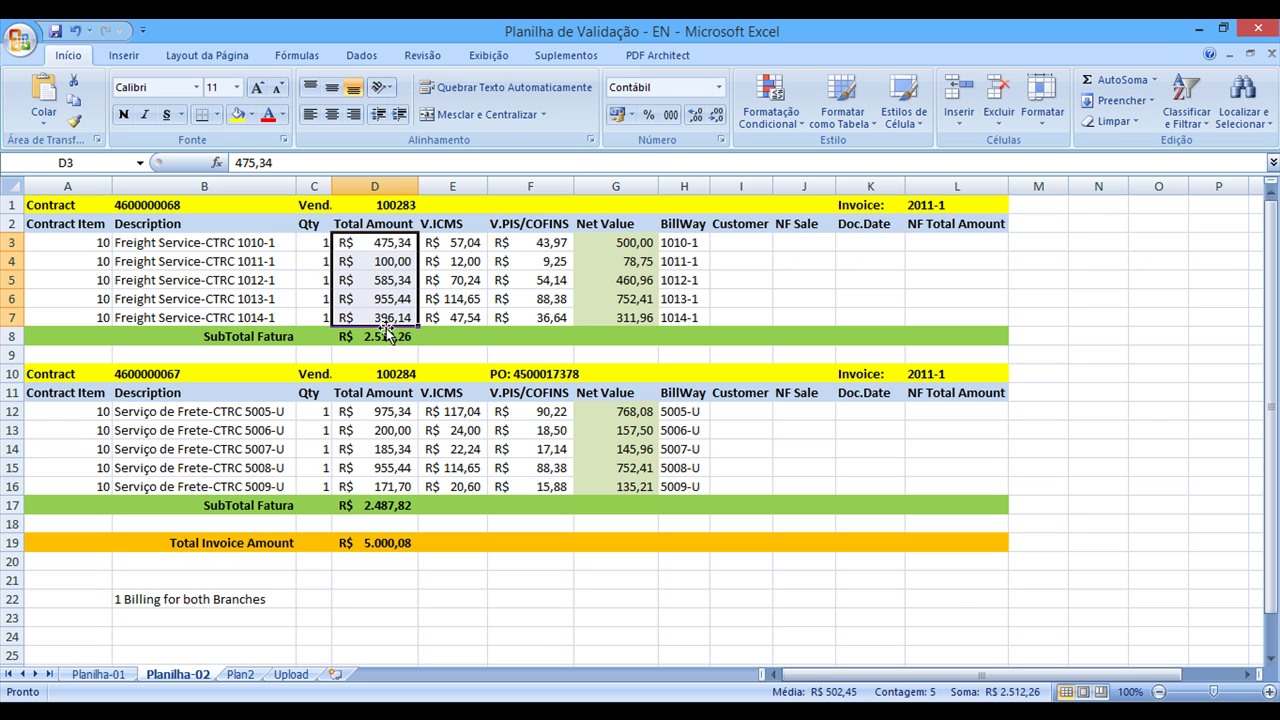
click(384, 339)
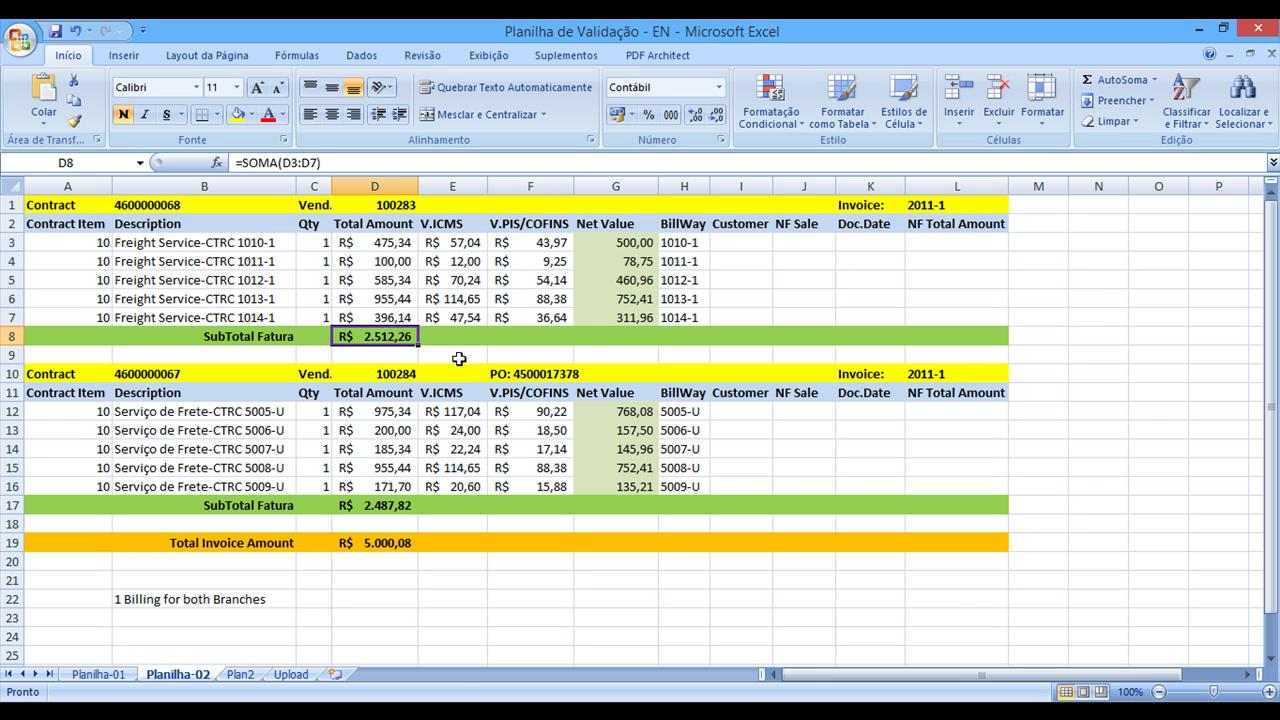
click(620, 318)
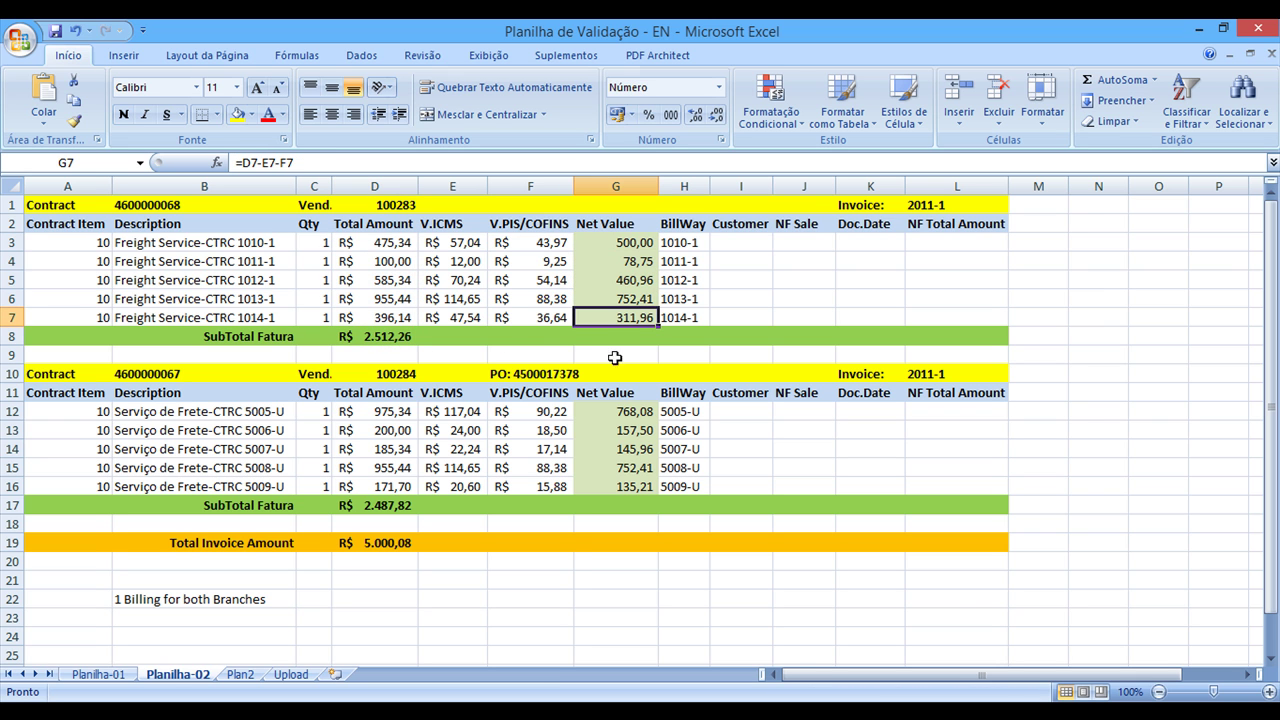
click(291, 674)
click(56, 32)
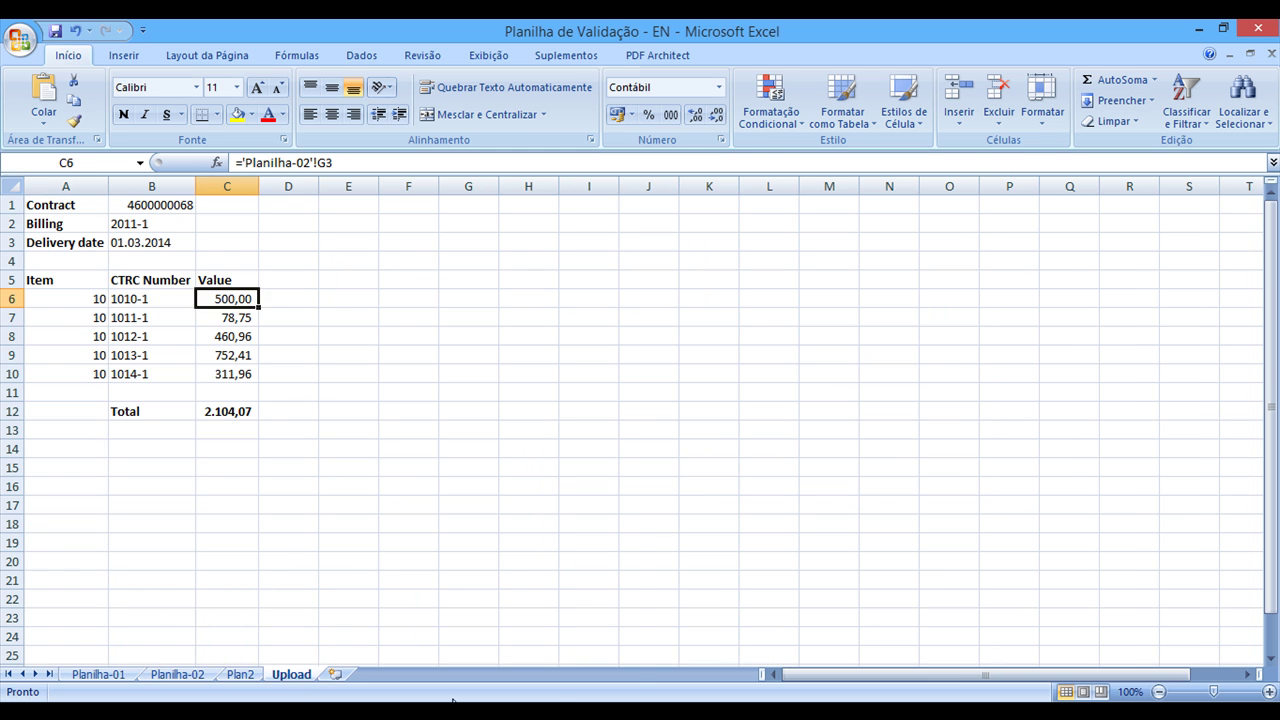
Step: Return to the load screen, execute and confirm again, creating one cost center purchase order successfully
mouse_move(452, 700)
click(507, 651)
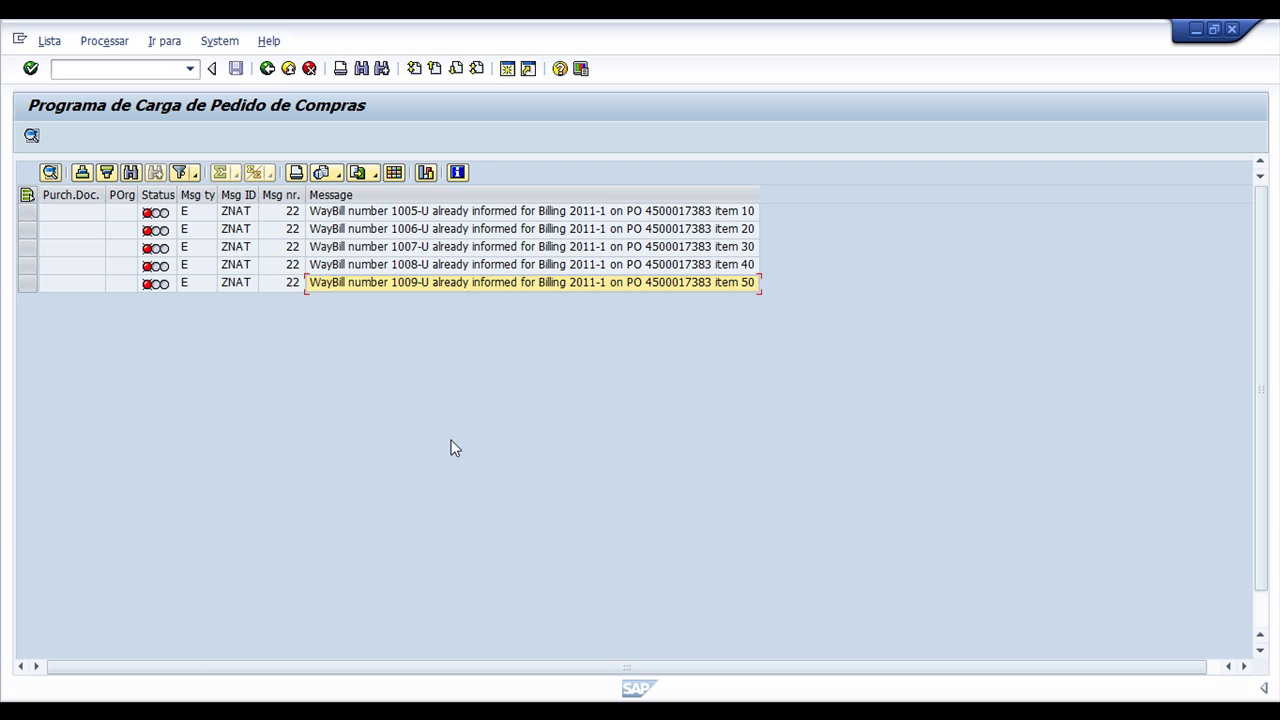
click(267, 68)
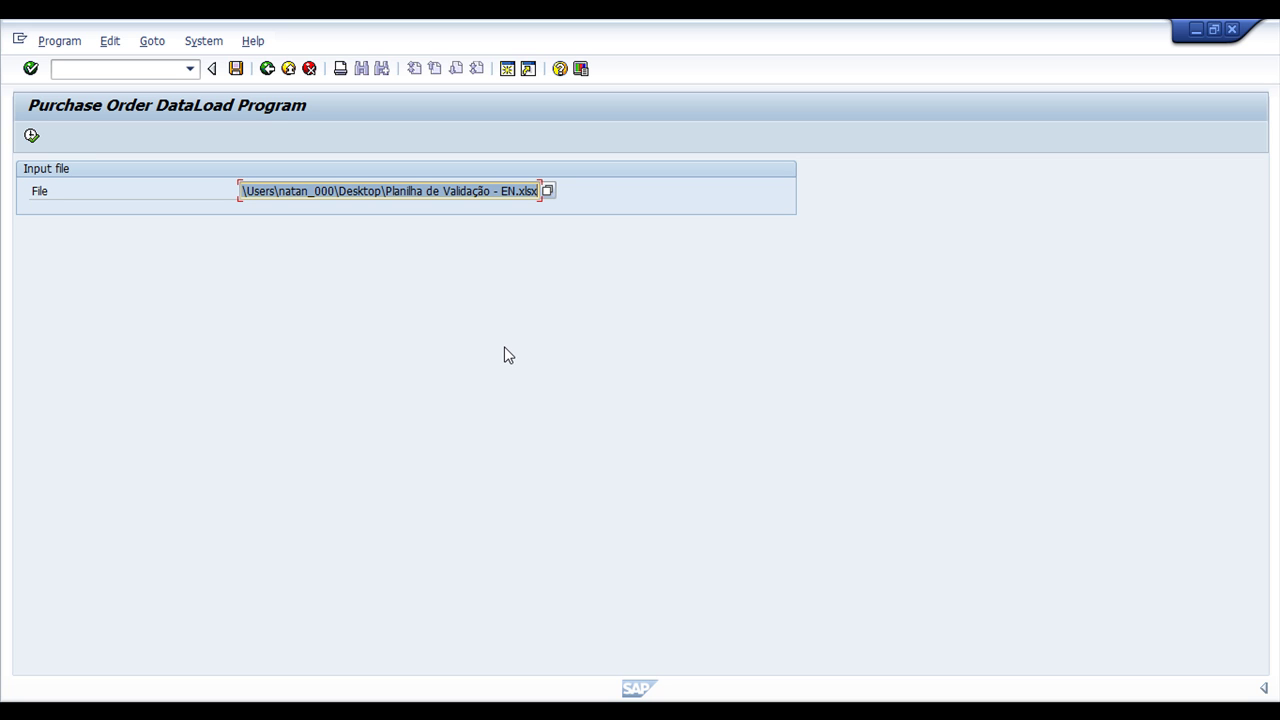
click(32, 137)
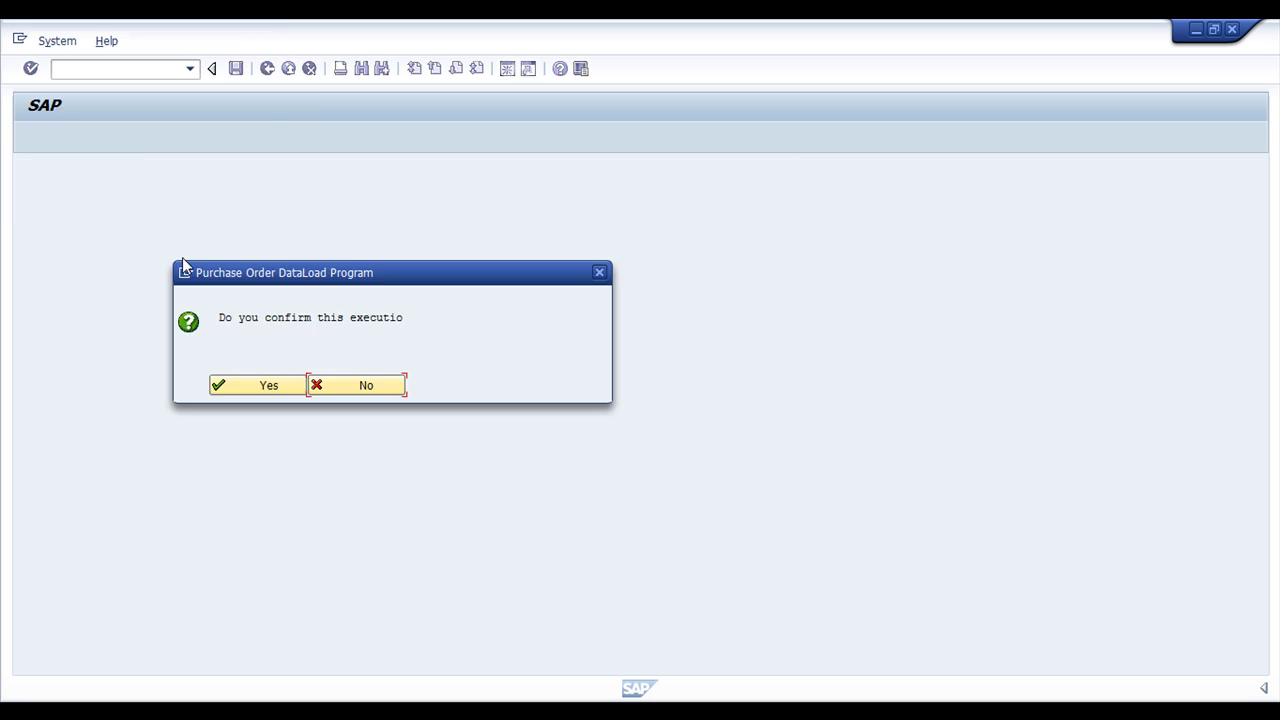
click(263, 381)
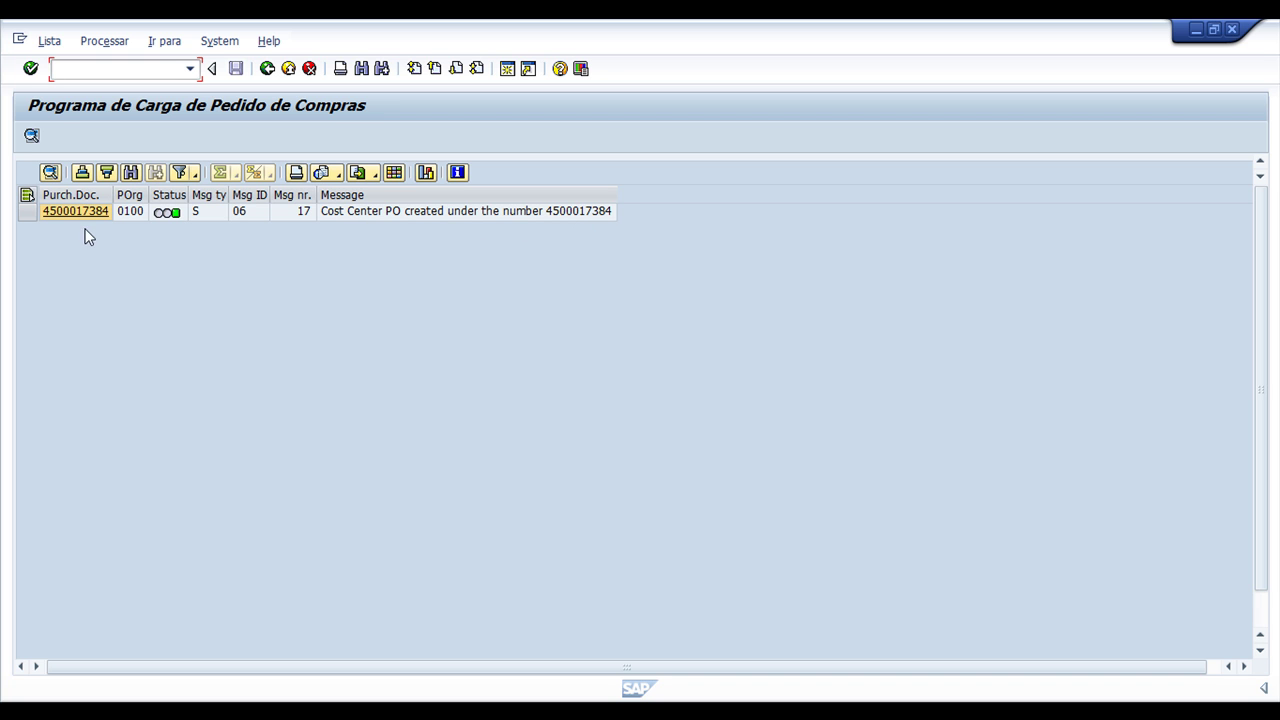
click(584, 213)
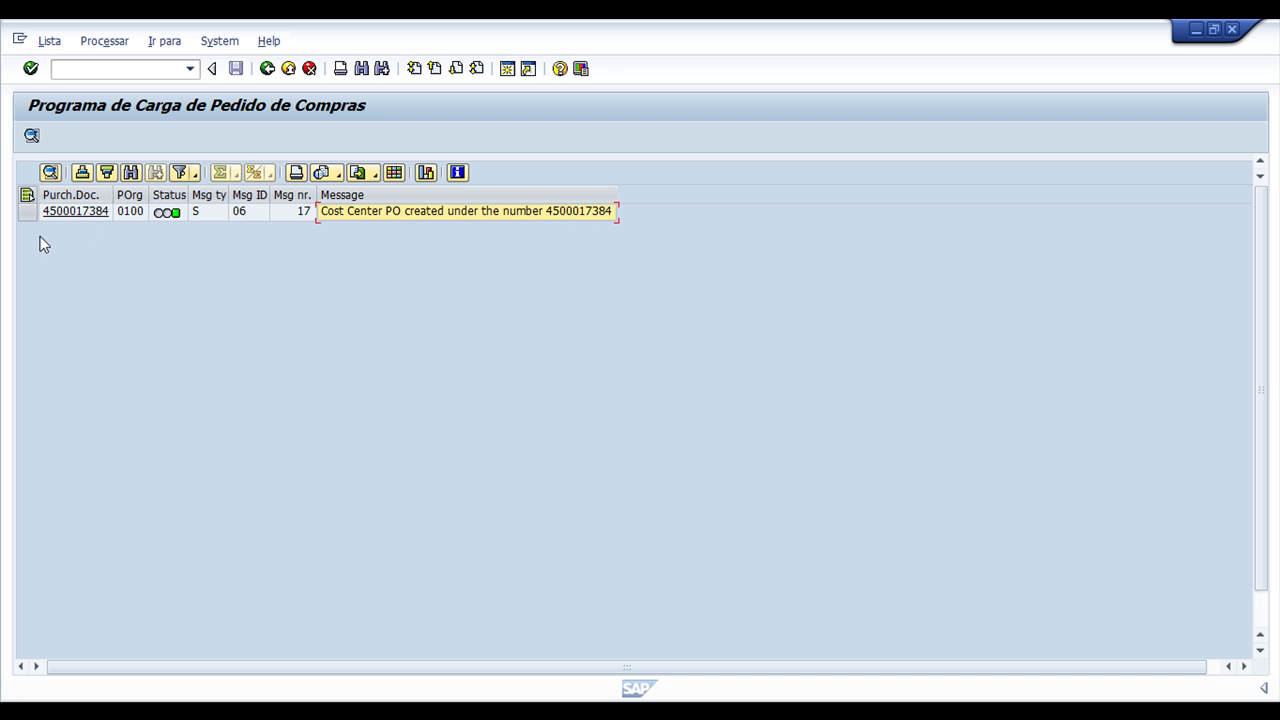
Step: Open the new purchase order and compare its net prices, starting at 500,00, with Planilha-02's G3:G7
click(88, 213)
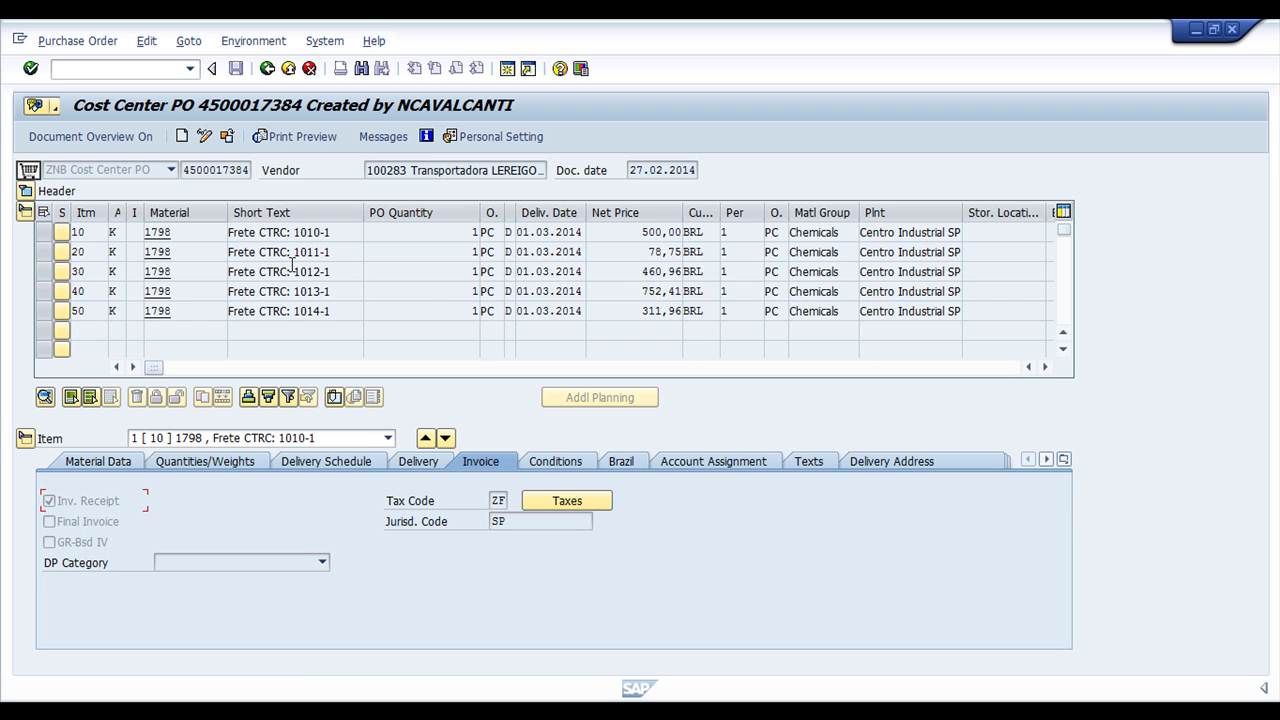
double_click(640, 233)
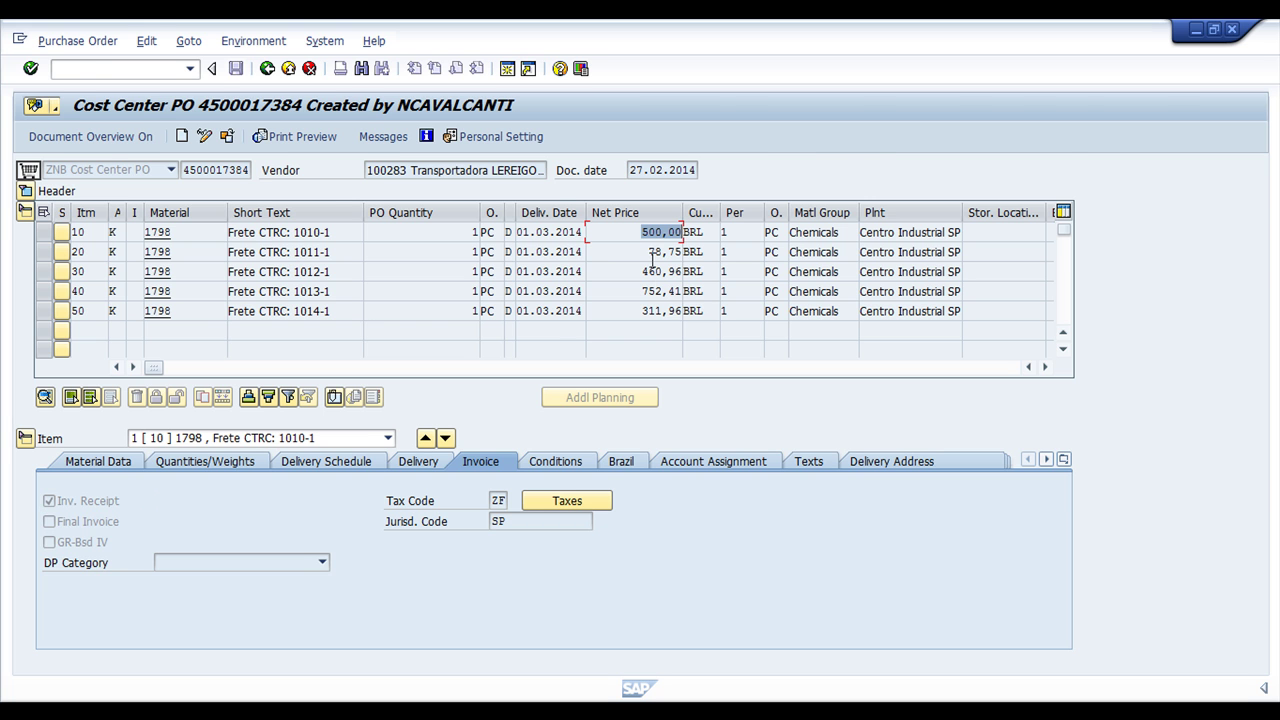
key(alt+Tab)
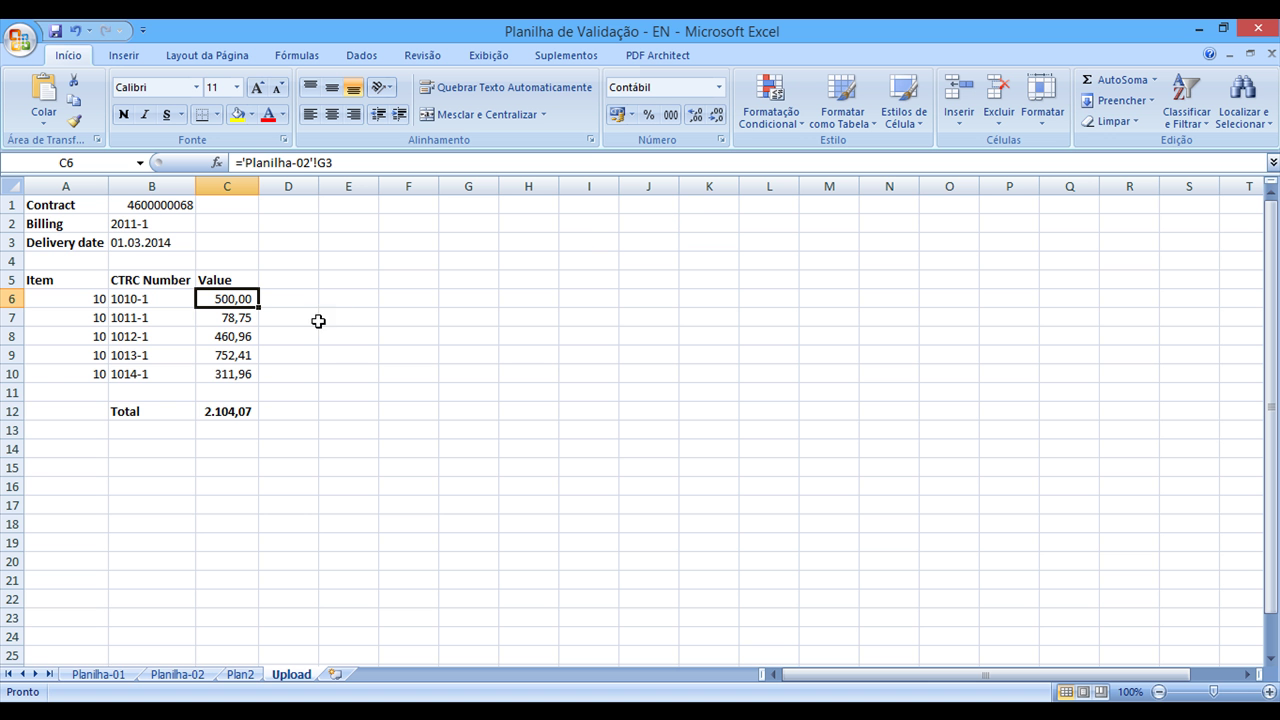
click(172, 678)
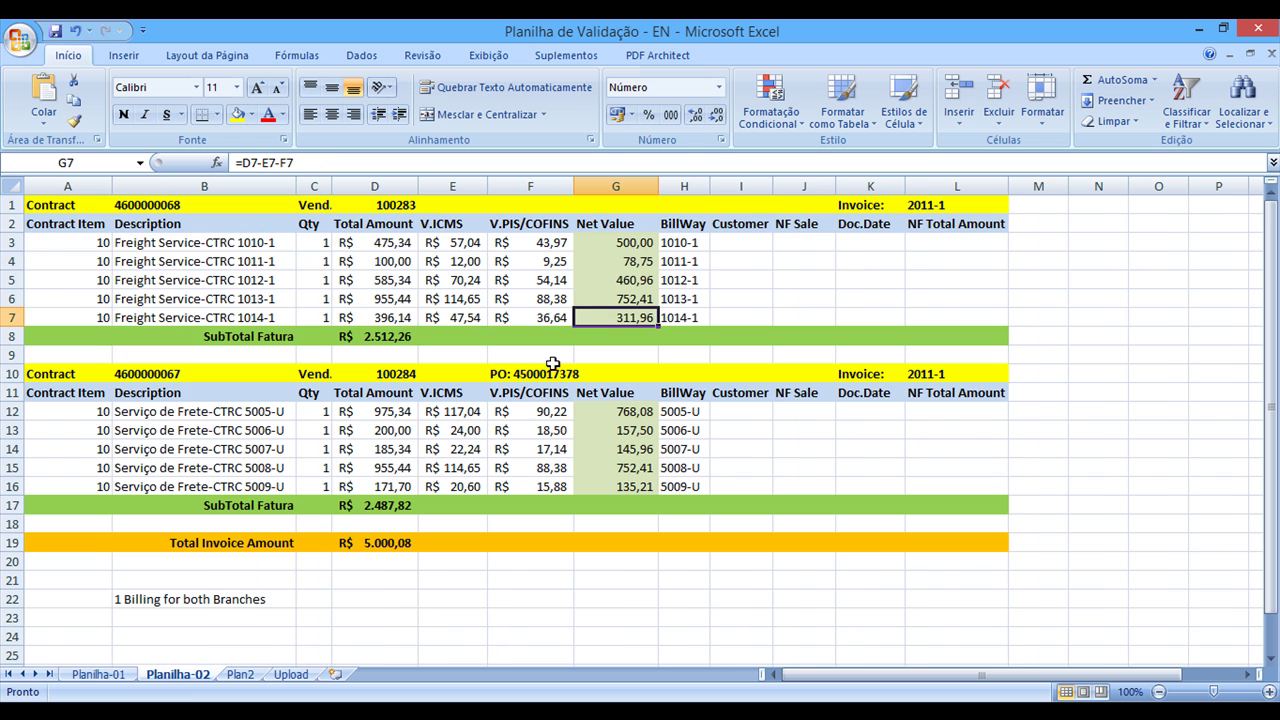
drag(616, 248, 628, 302)
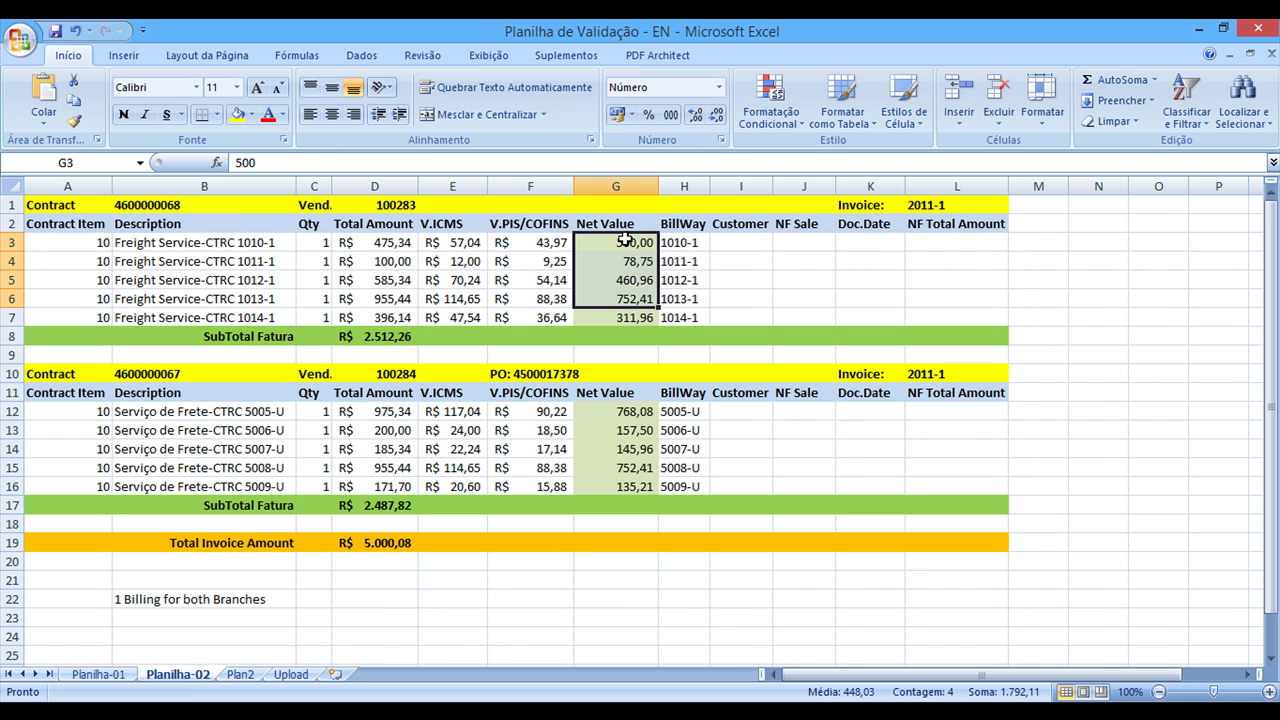
drag(623, 243, 626, 316)
key(alt+Tab)
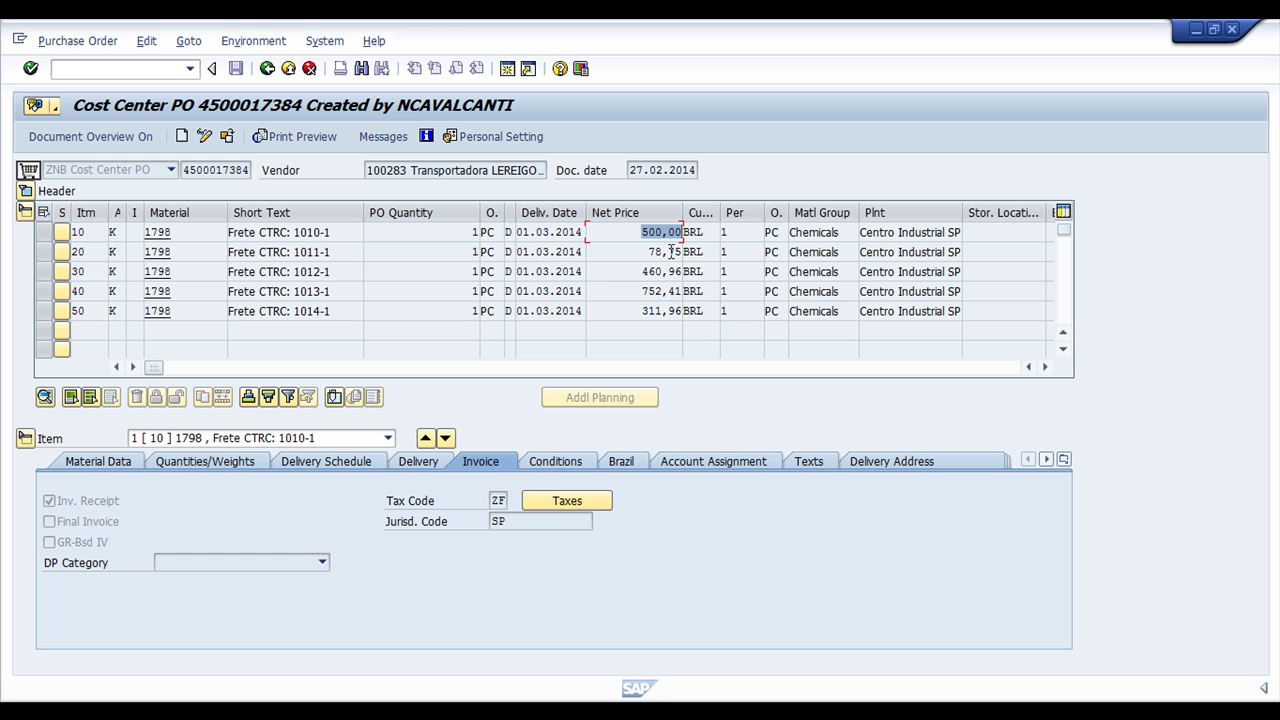
Step: Check item 50's delivery date against 01.03.2014 in Upload B3, ending on Planilha-02's L1
click(660, 252)
key(alt+Tab)
key(alt+Tab)
click(533, 311)
key(alt+Tab)
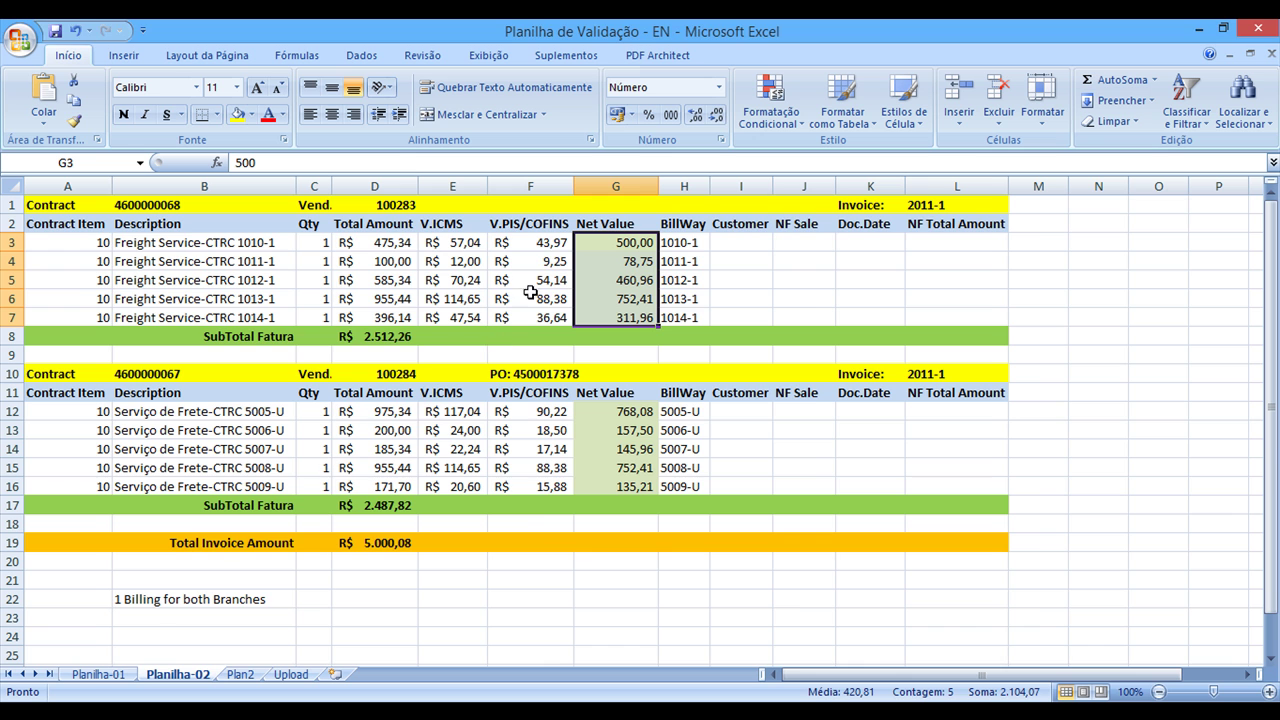
click(291, 674)
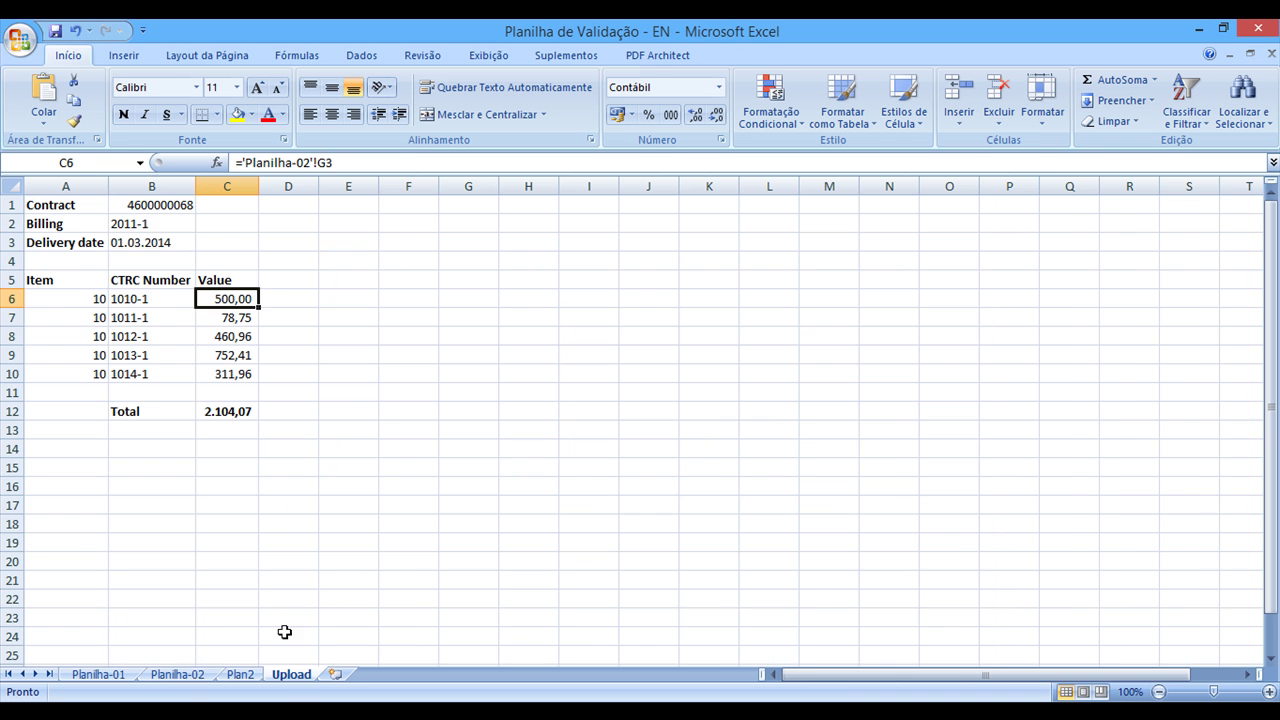
click(154, 242)
click(177, 674)
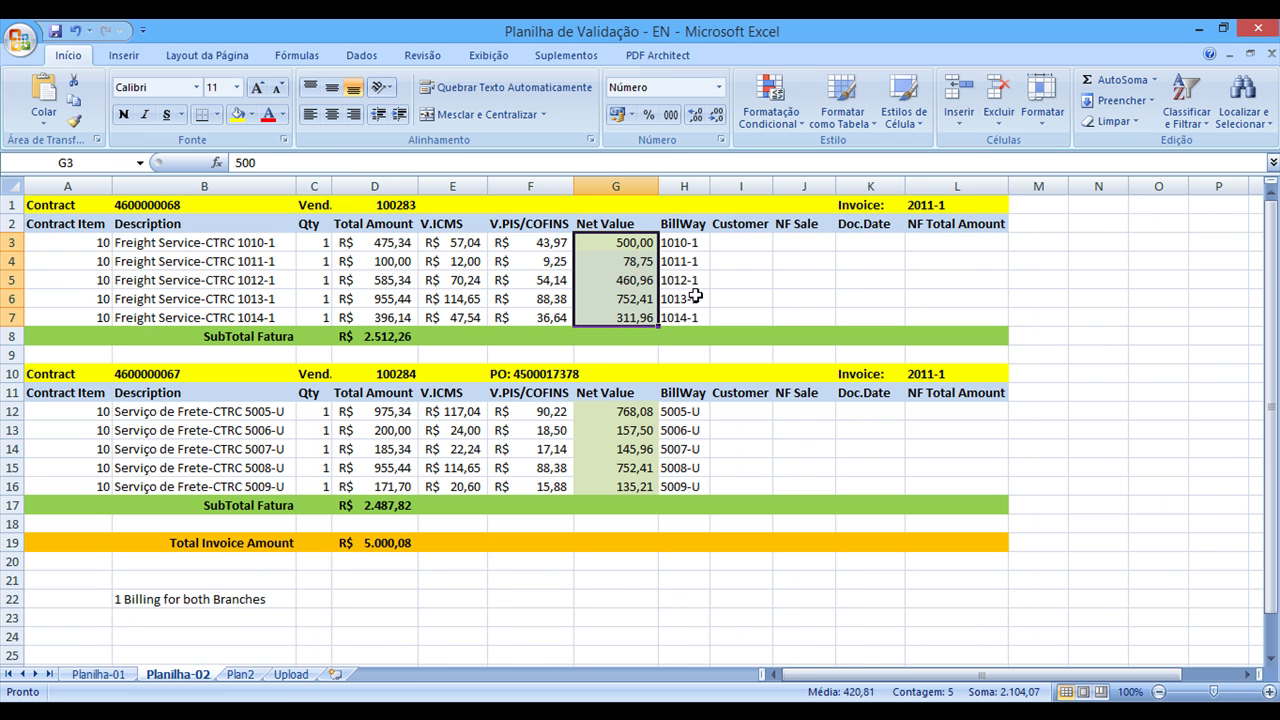
click(958, 210)
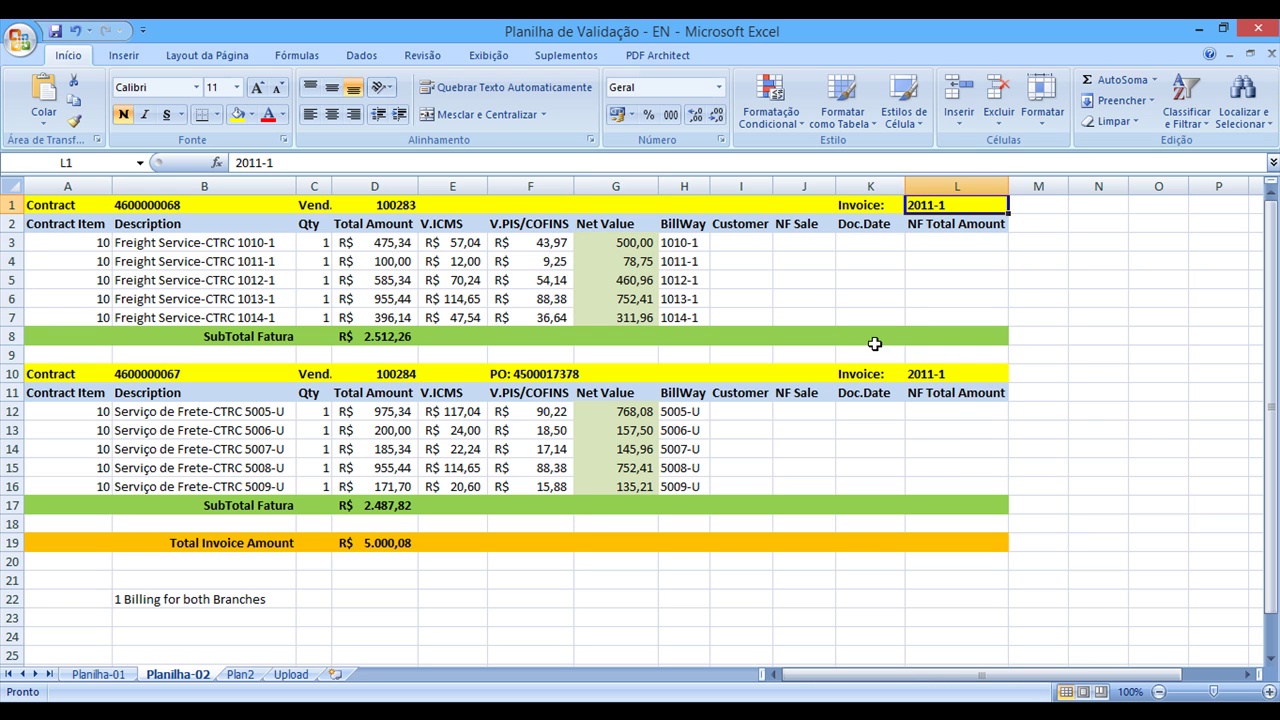
Step: Edit cell L1 on Planilha-02 so the invoice reads 2012-1, then switch back to SAP
double_click(945, 207)
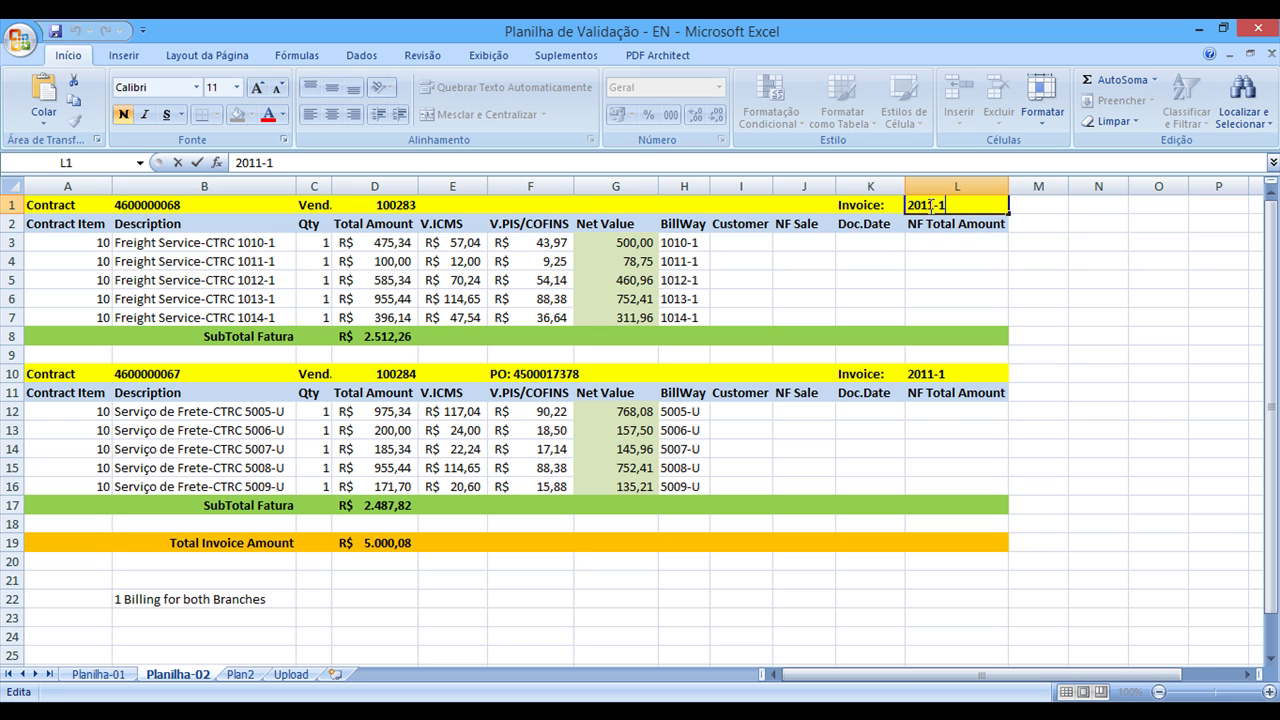
key(Left)
key(Left)
key(shift+Left)
text(2)
click(910, 249)
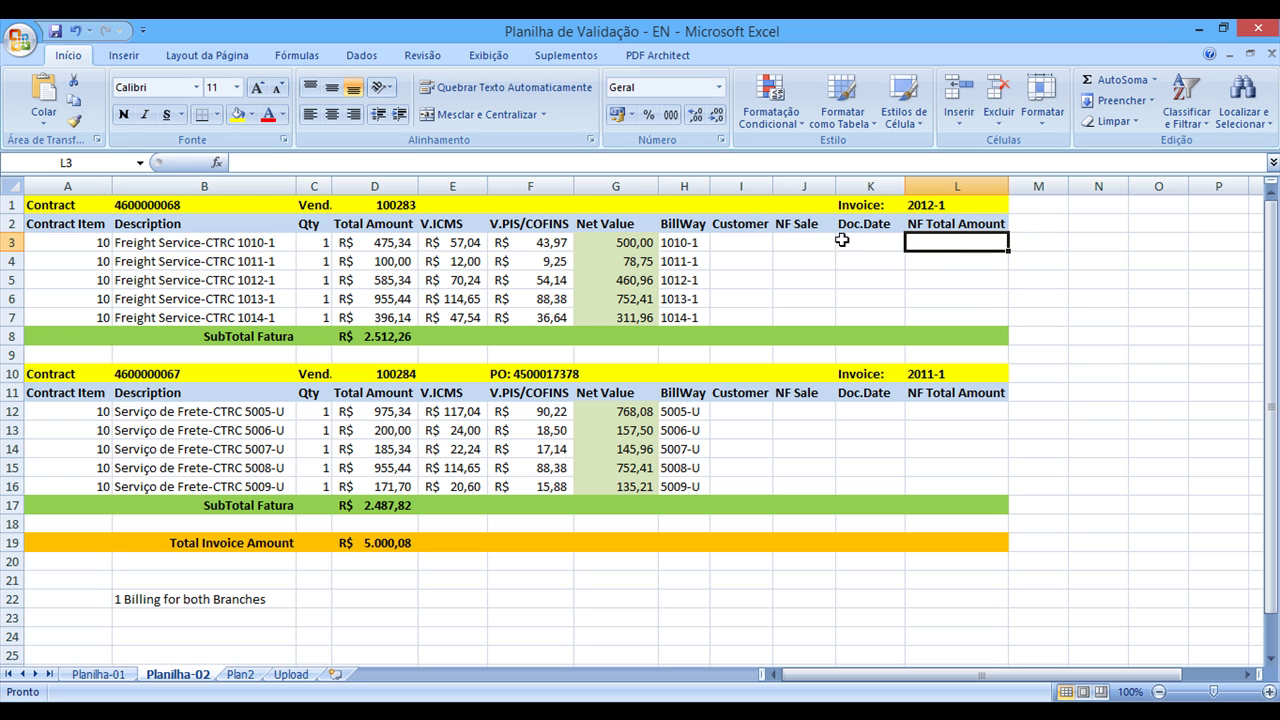
click(906, 208)
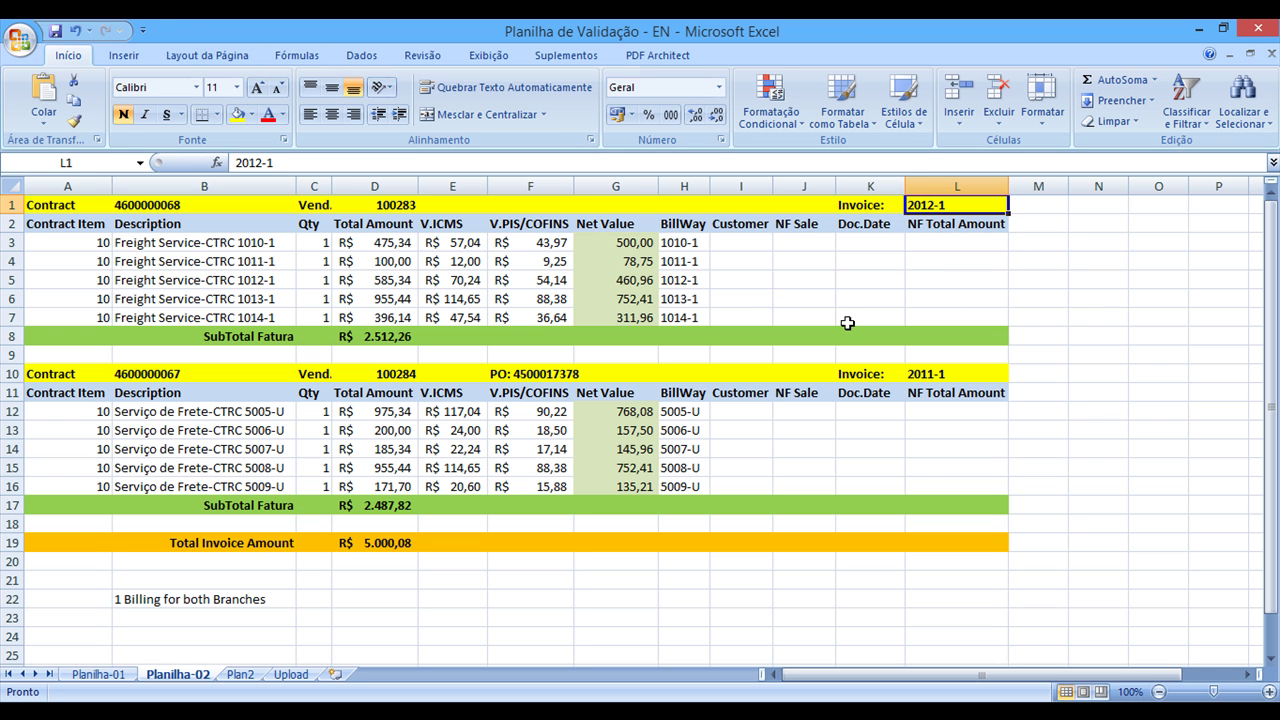
key(alt+Tab)
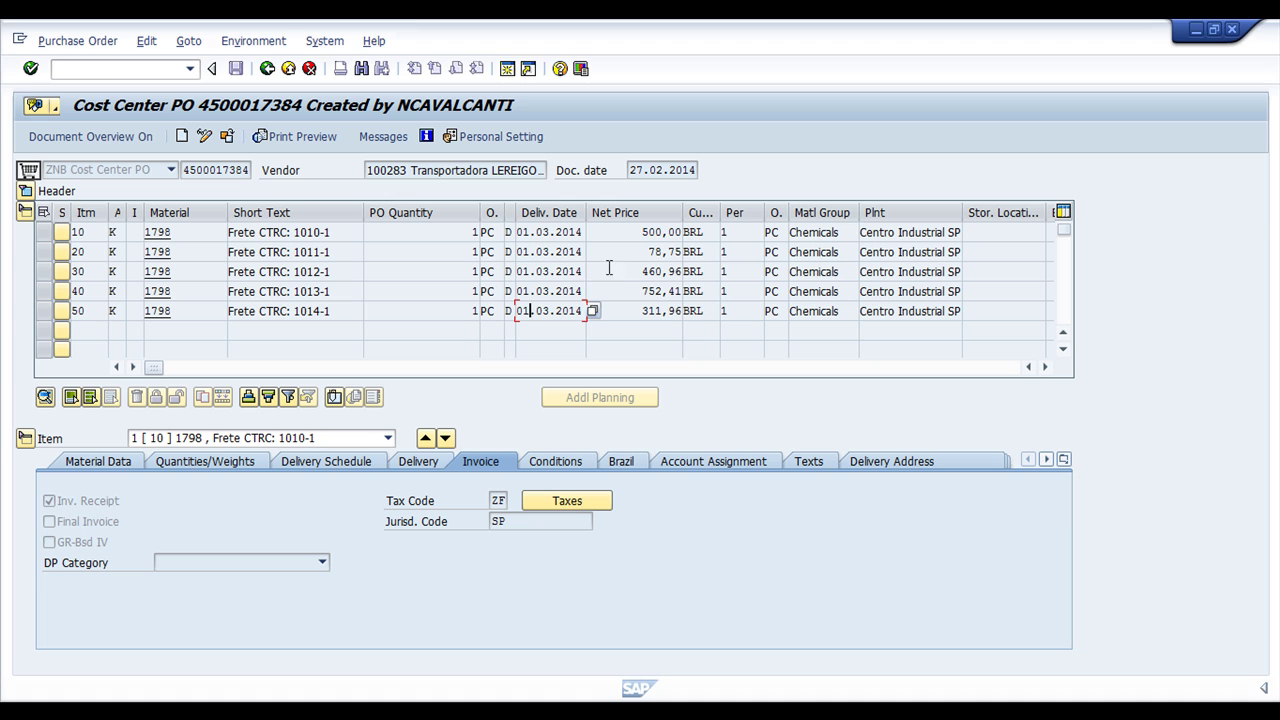
Step: Scroll the SAP item table right to reveal the Reqmt No. and Requisitioner columns
click(1046, 368)
click(1046, 368)
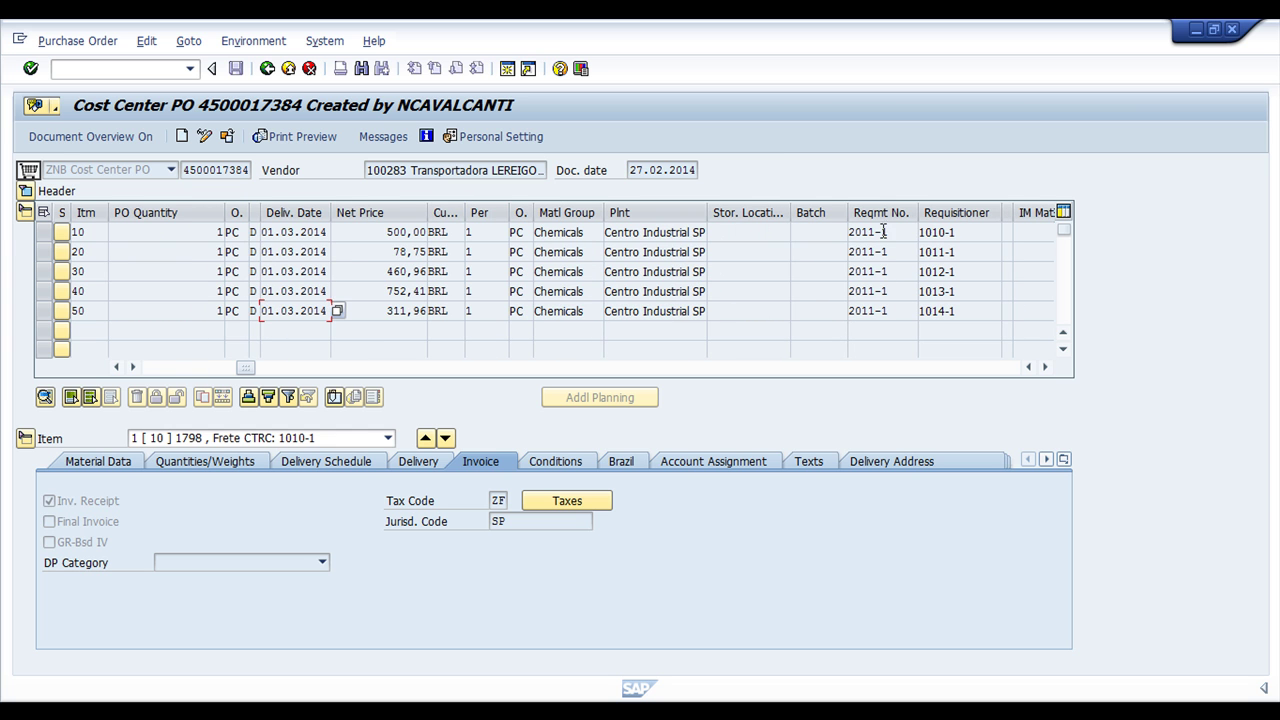
key(alt+Tab)
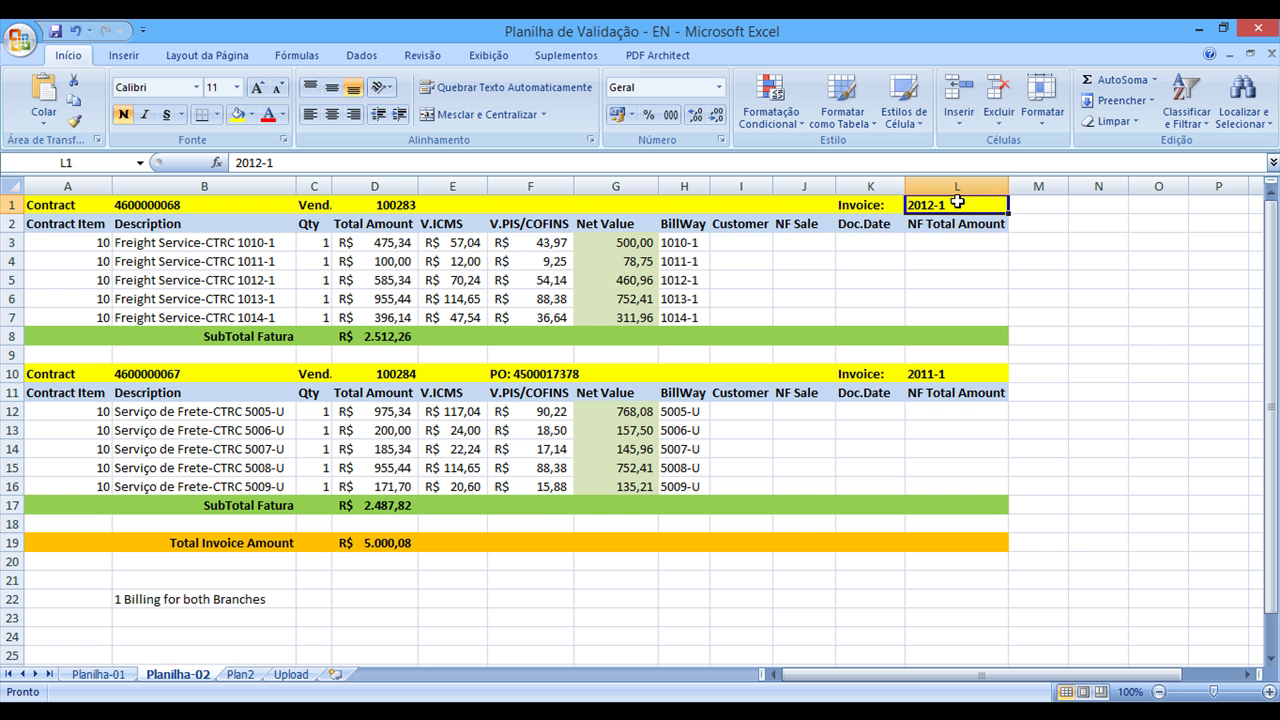
key(alt+Tab)
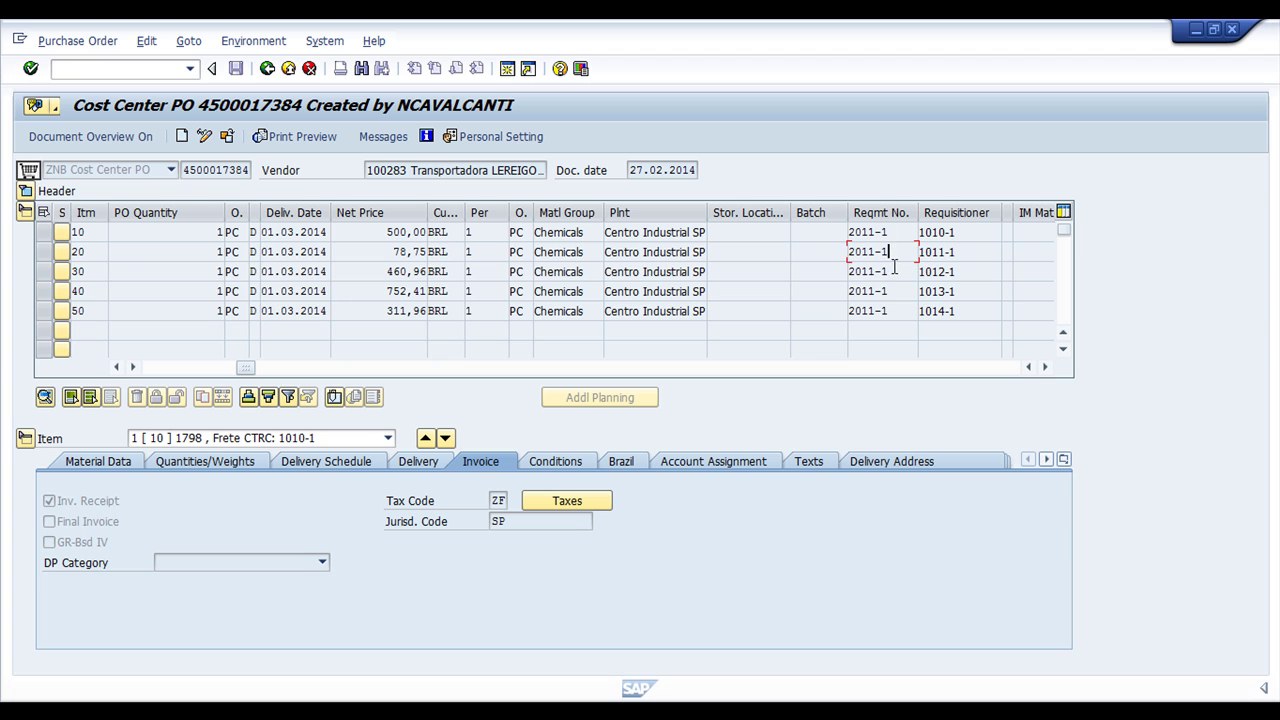
Step: Compare requisitioners 1014-1 (item 50) and 1010-1 (item 10) with the spreadsheet's BillWay numbers
click(882, 311)
click(929, 311)
key(alt+Tab)
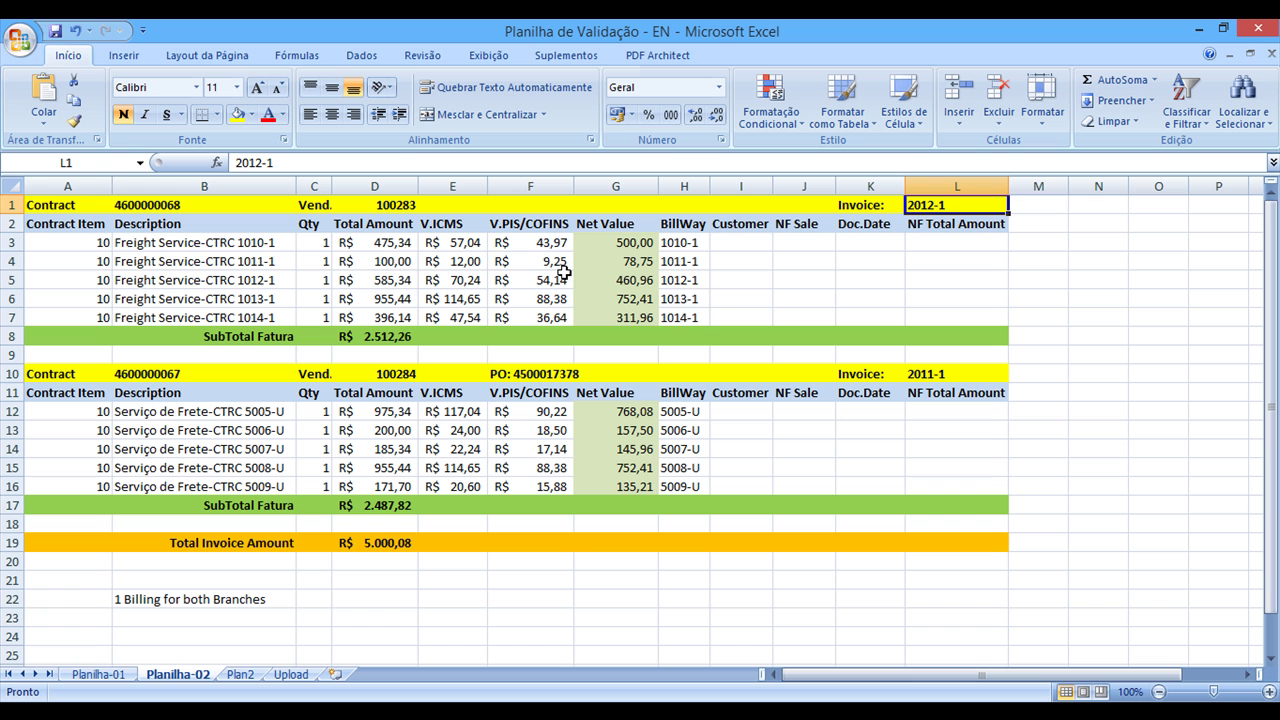
click(617, 240)
click(698, 242)
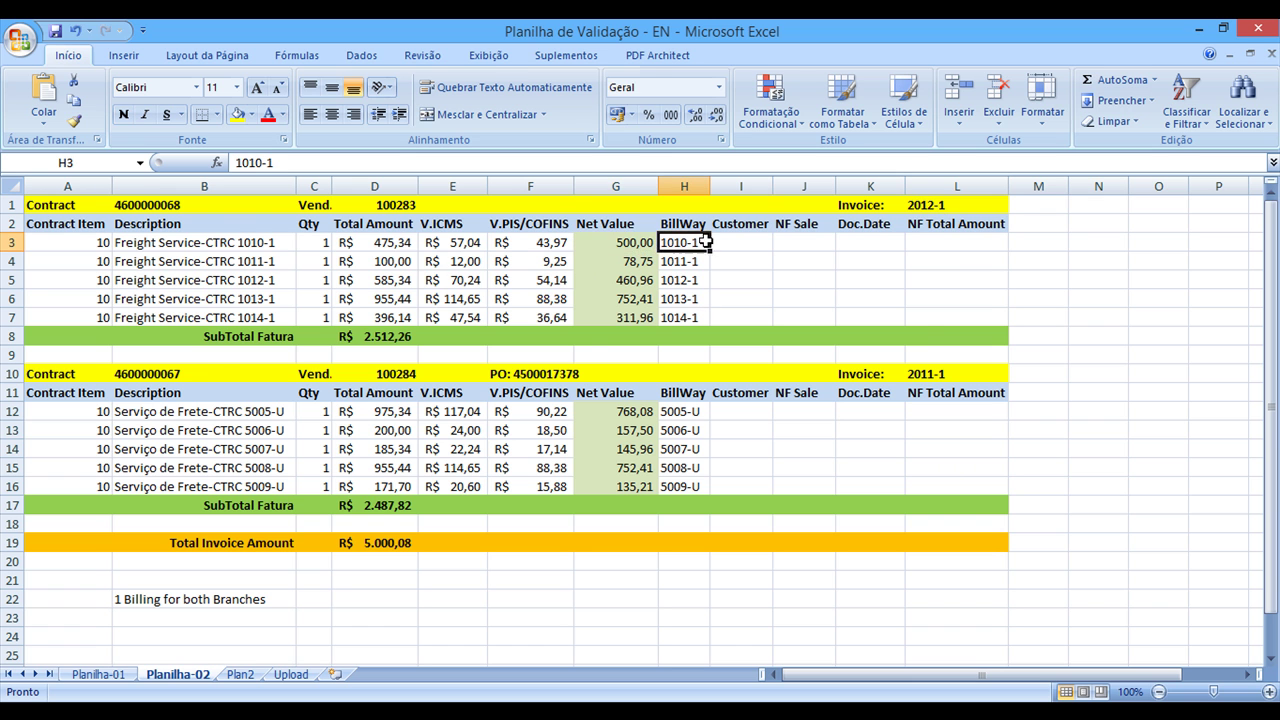
key(alt+Tab)
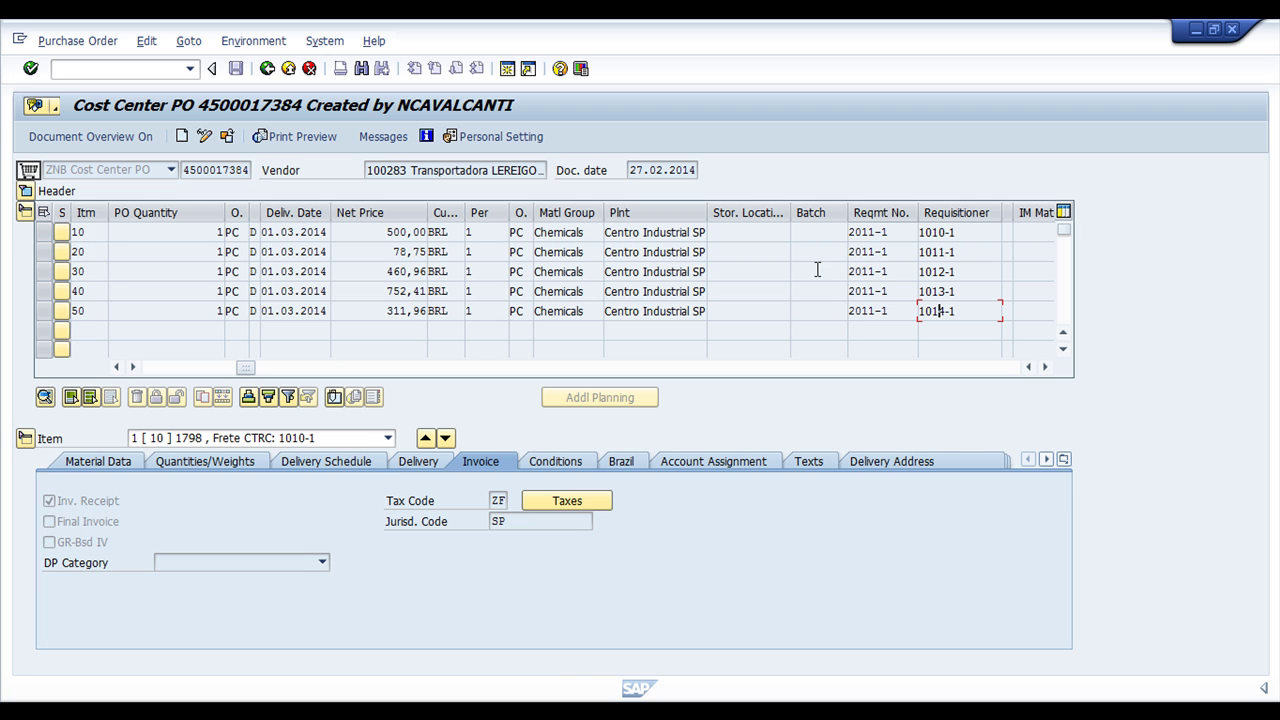
double_click(967, 239)
click(977, 235)
Step: Check the item's tax code ZF against the Upload sheet, then return to the cost center PO
click(498, 500)
key(alt+Tab)
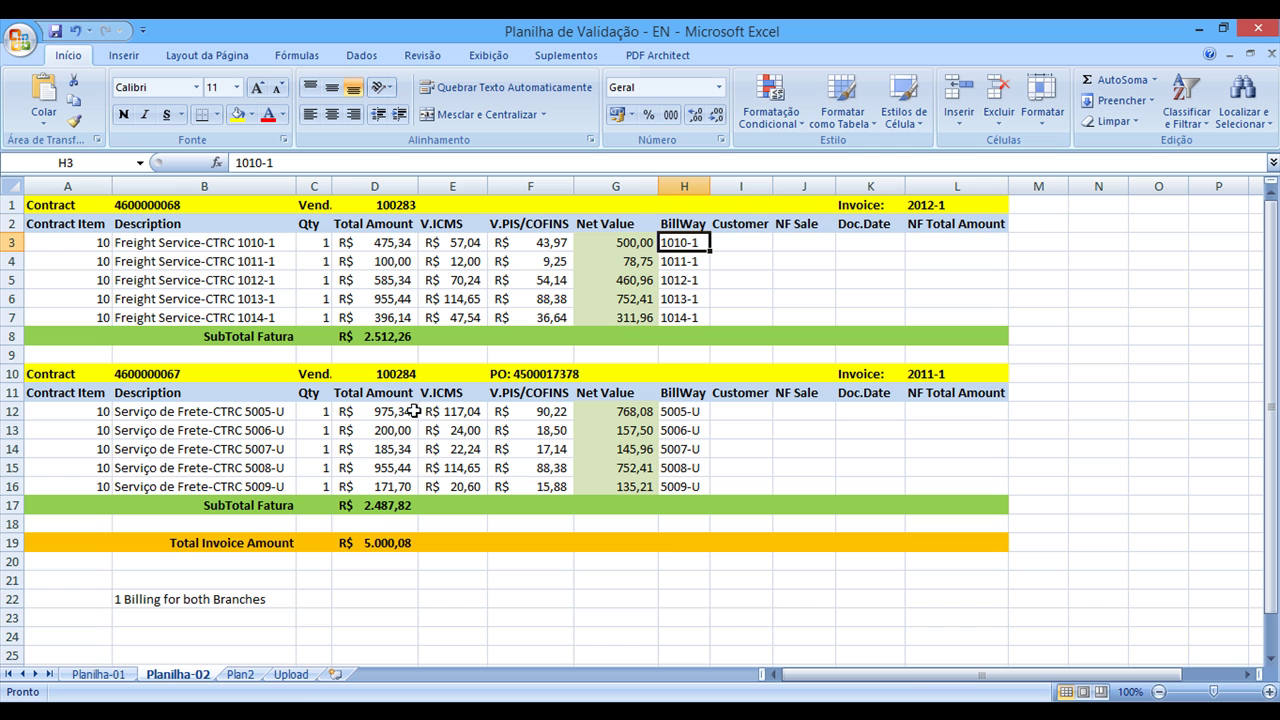
click(291, 675)
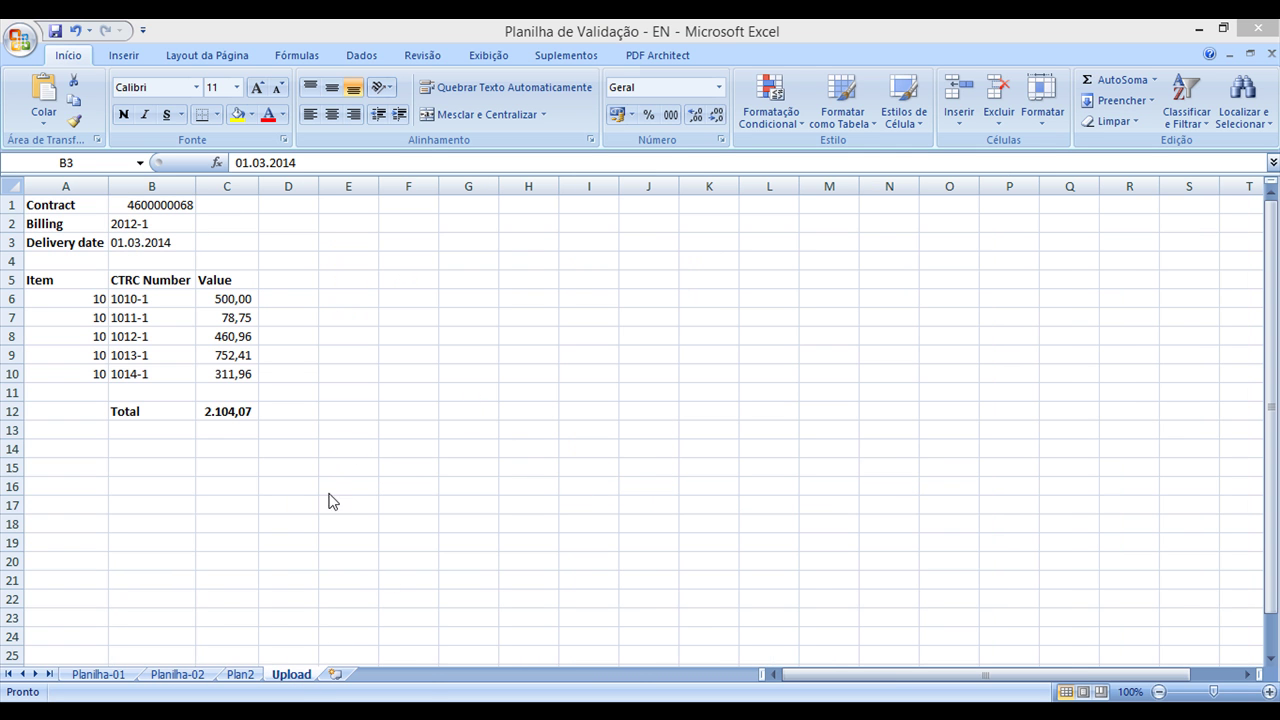
mouse_move(447, 697)
click(472, 659)
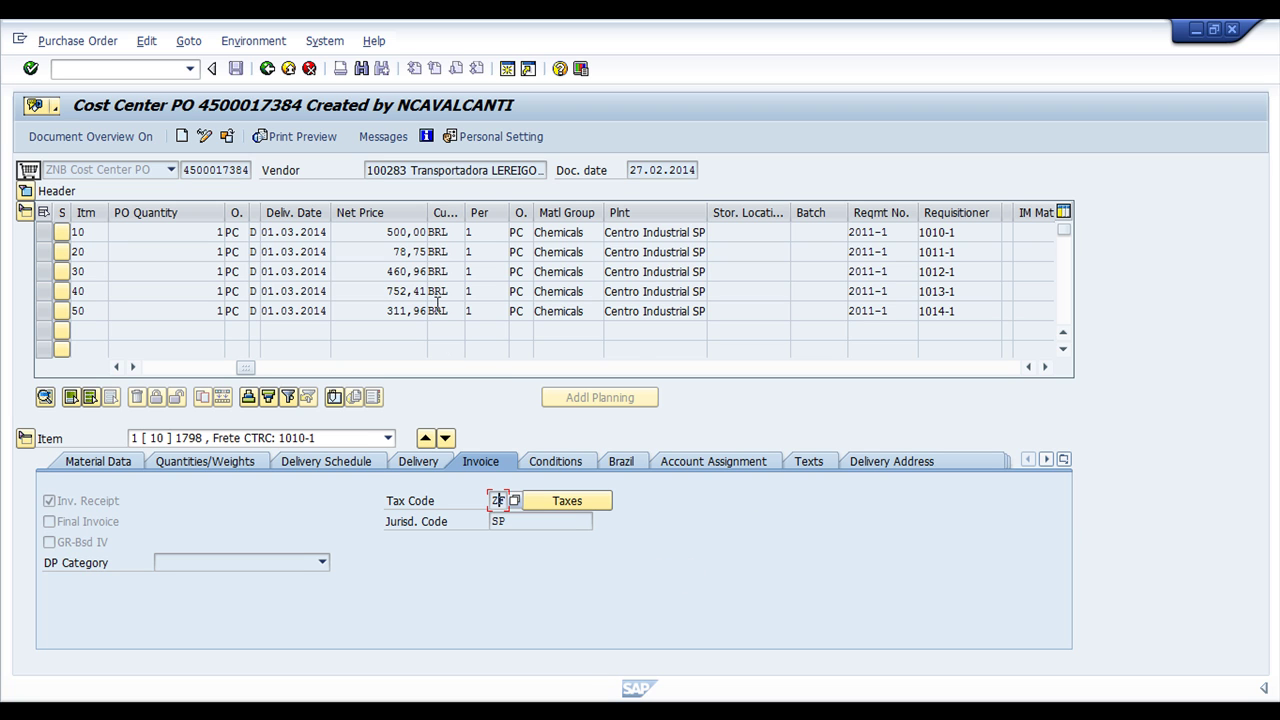
click(1045, 368)
click(1045, 368)
click(1045, 368)
click(1045, 368)
click(1045, 368)
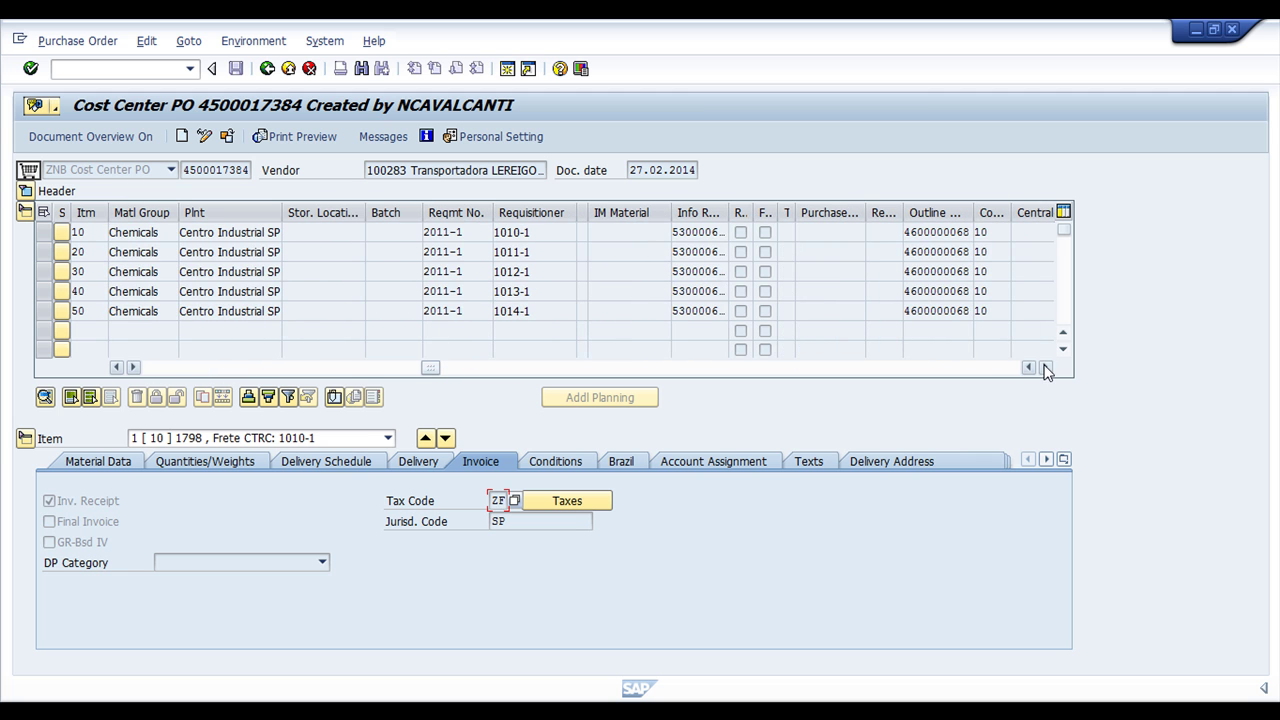
double_click(929, 234)
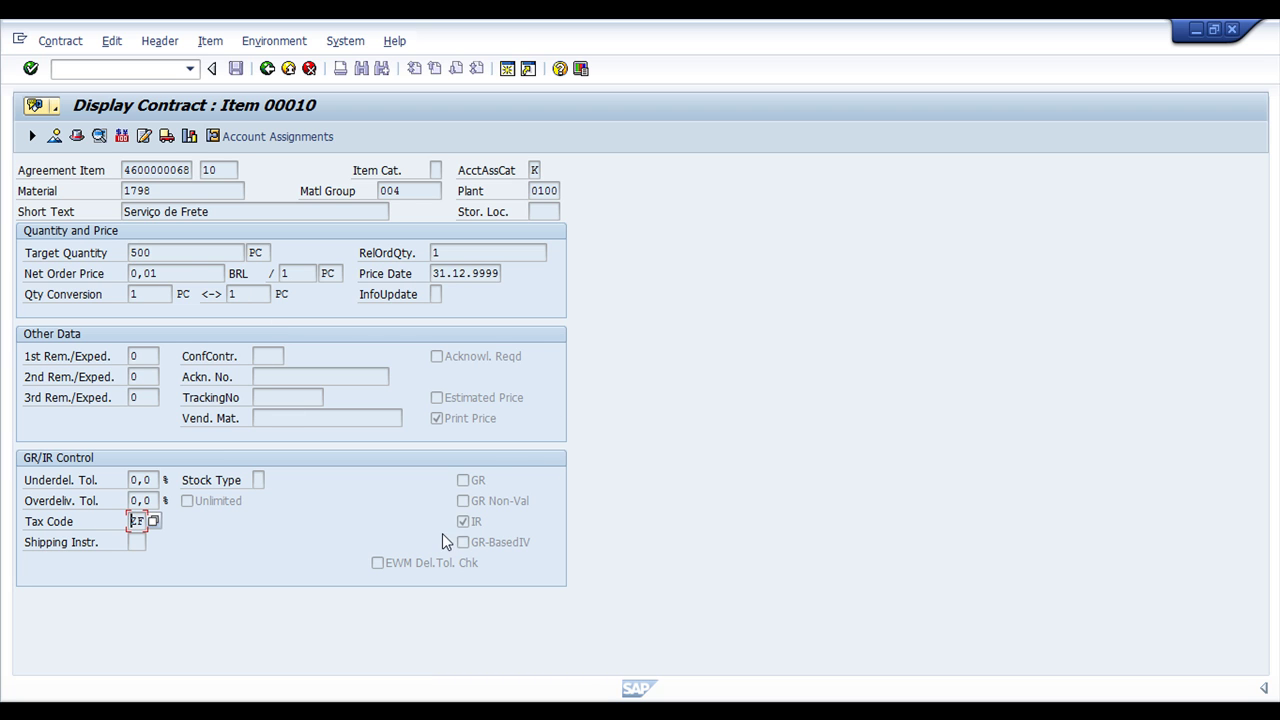
Step: Review the contract item's invoice receipt setting, material 1798 and short text
click(472, 524)
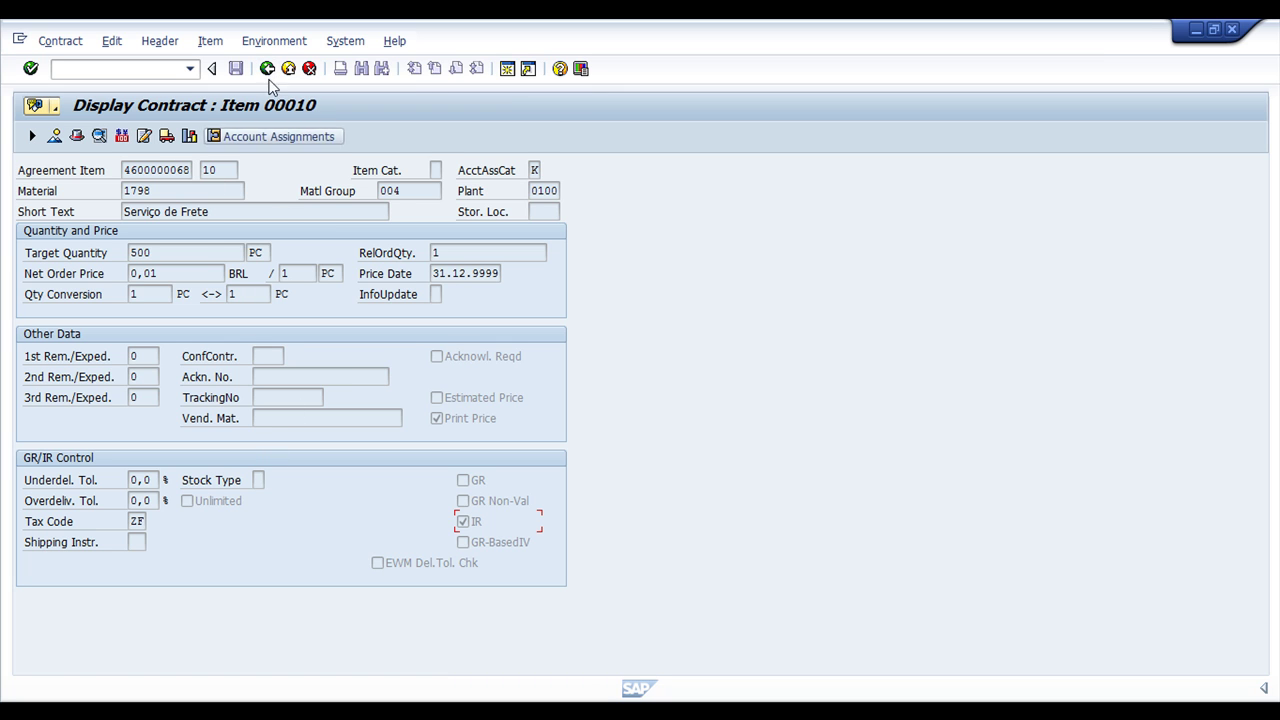
click(90, 195)
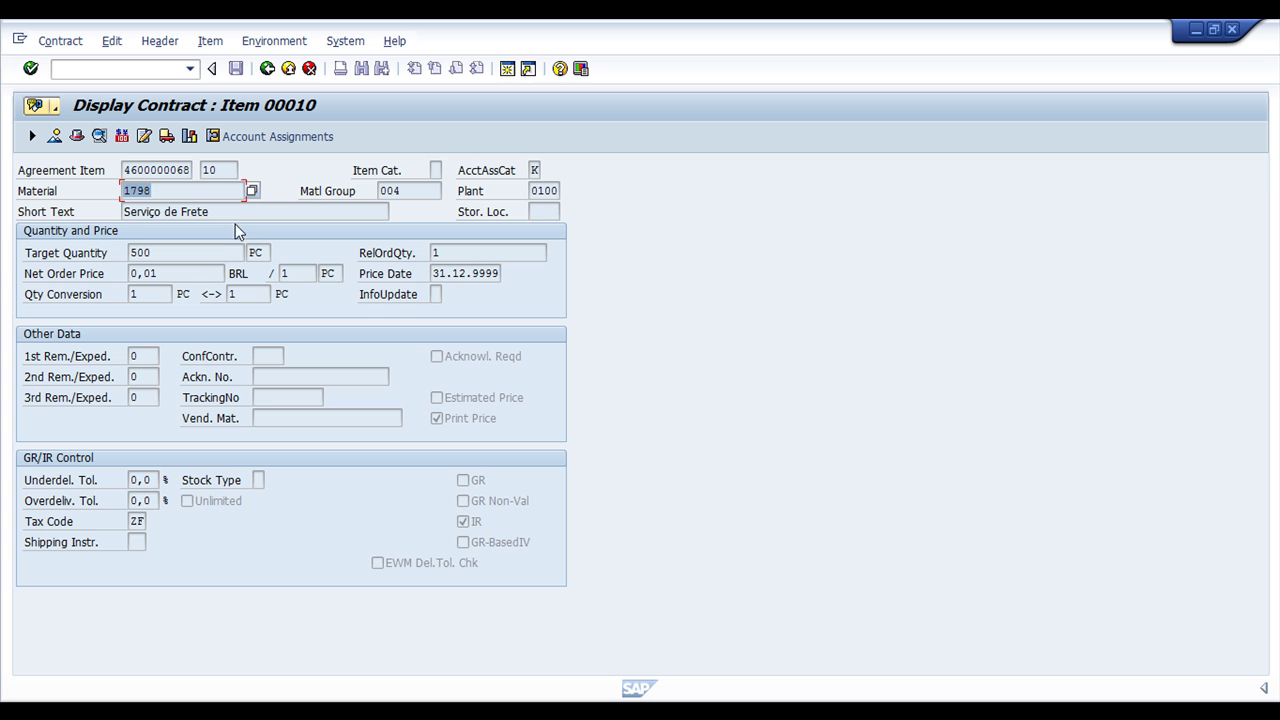
key(Tab)
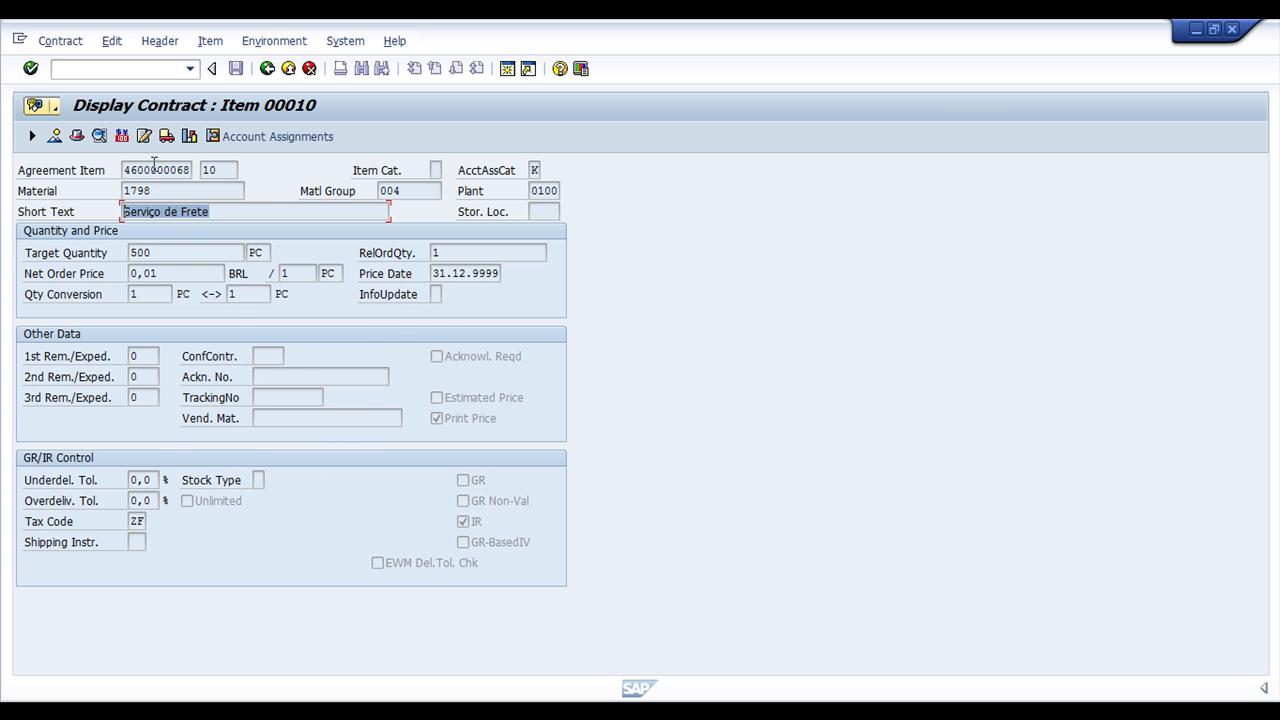
key(alt+Tab)
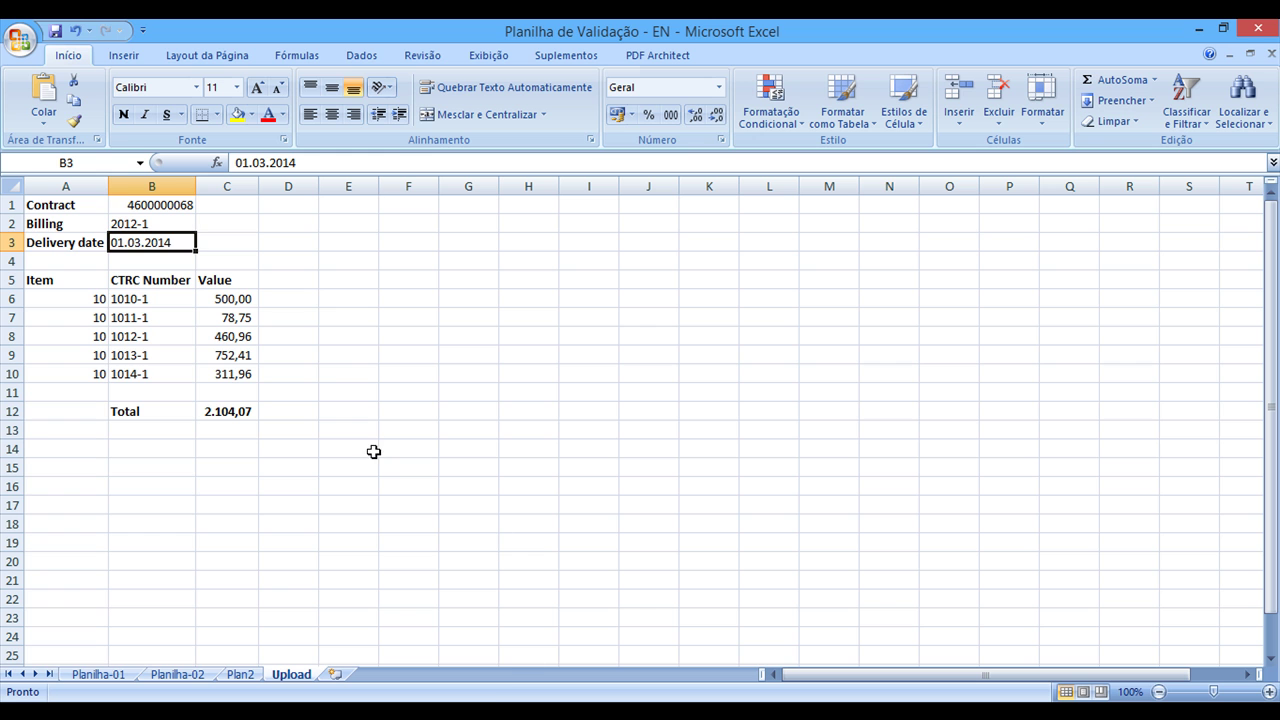
drag(60, 205, 234, 414)
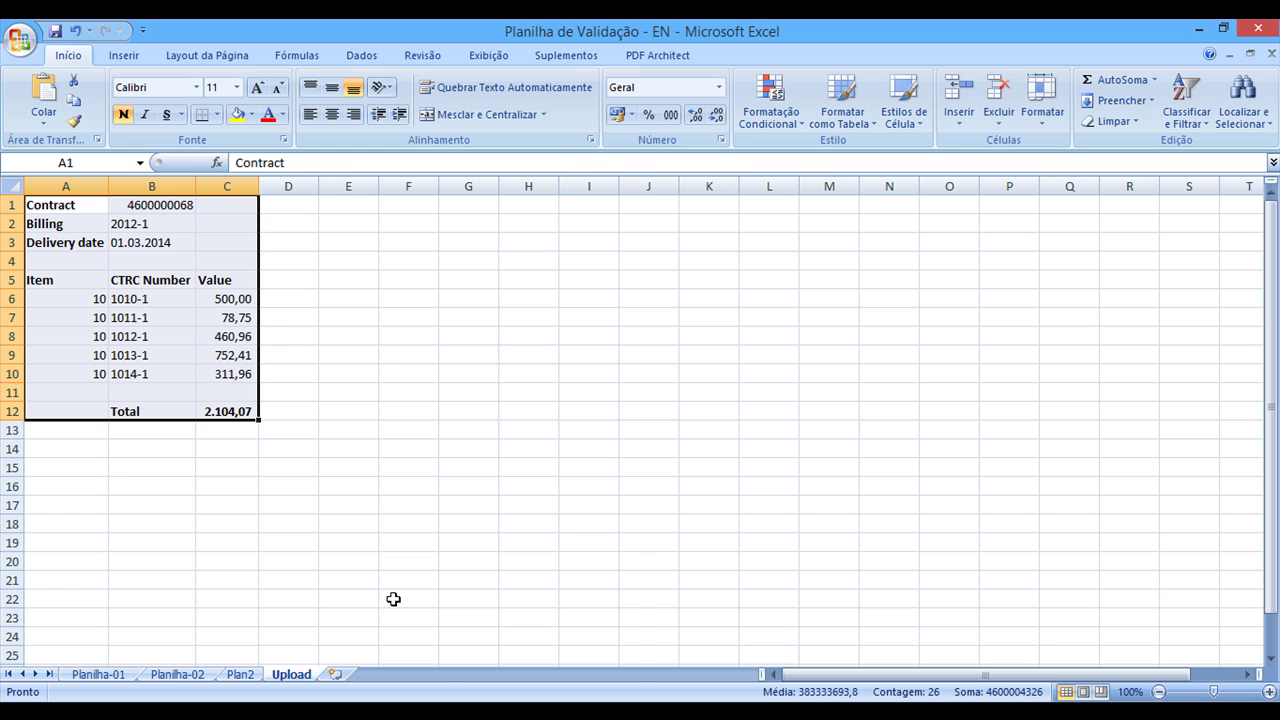
click(425, 708)
click(519, 652)
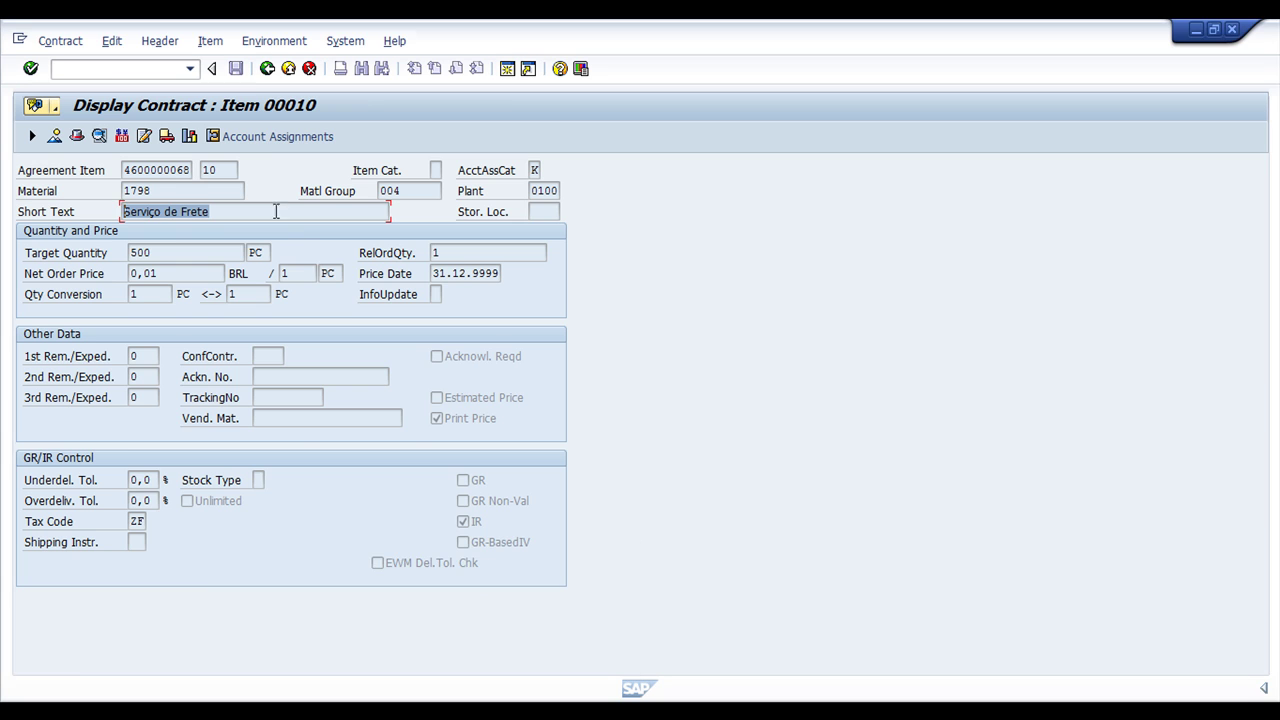
click(267, 68)
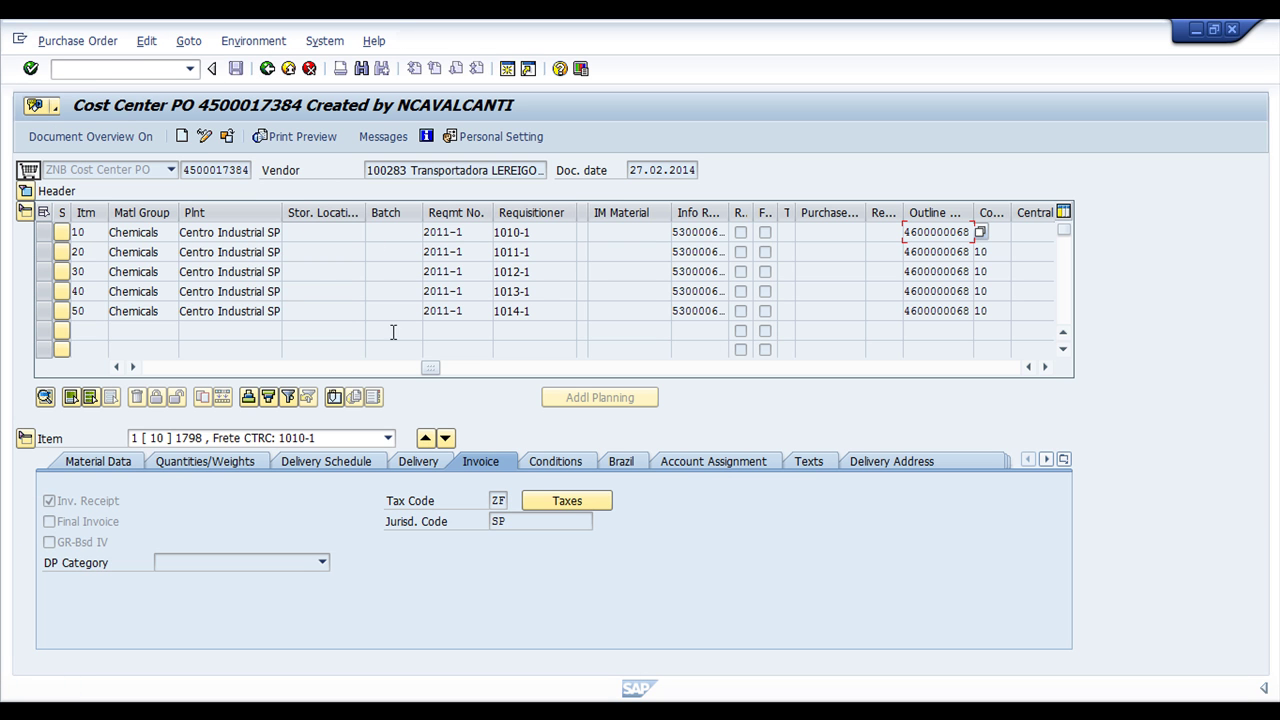
drag(430, 367, 135, 343)
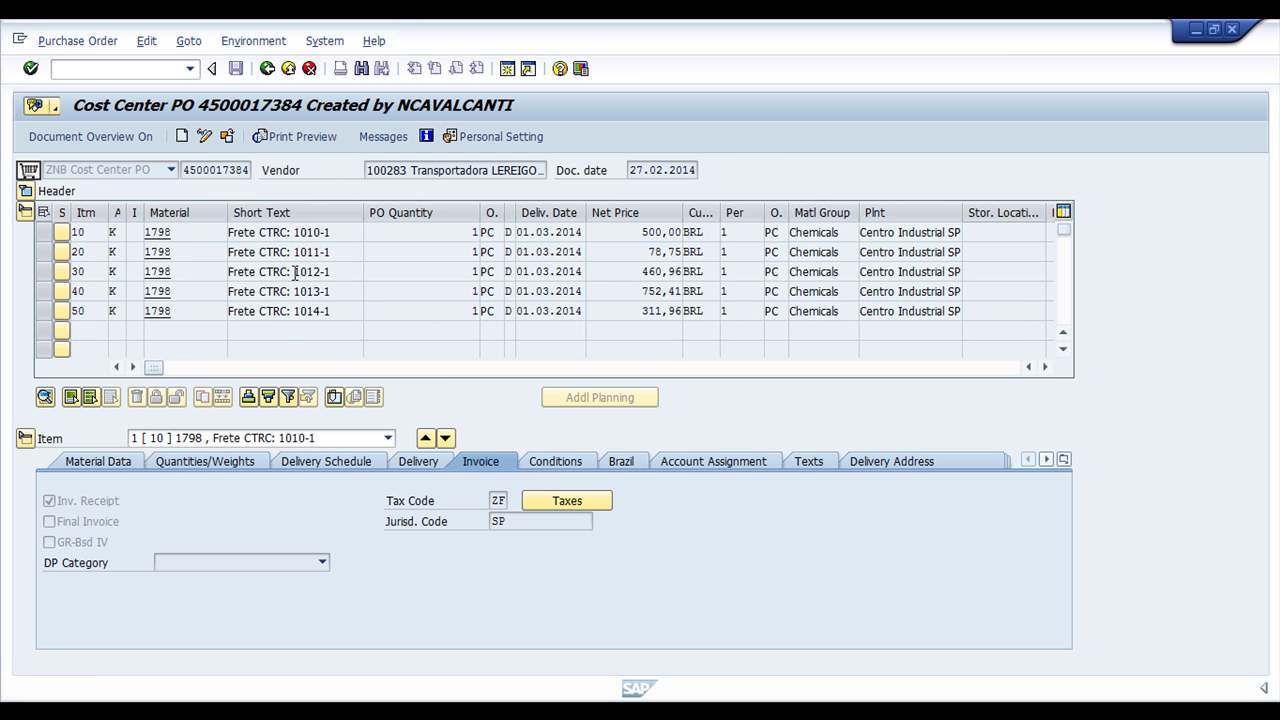